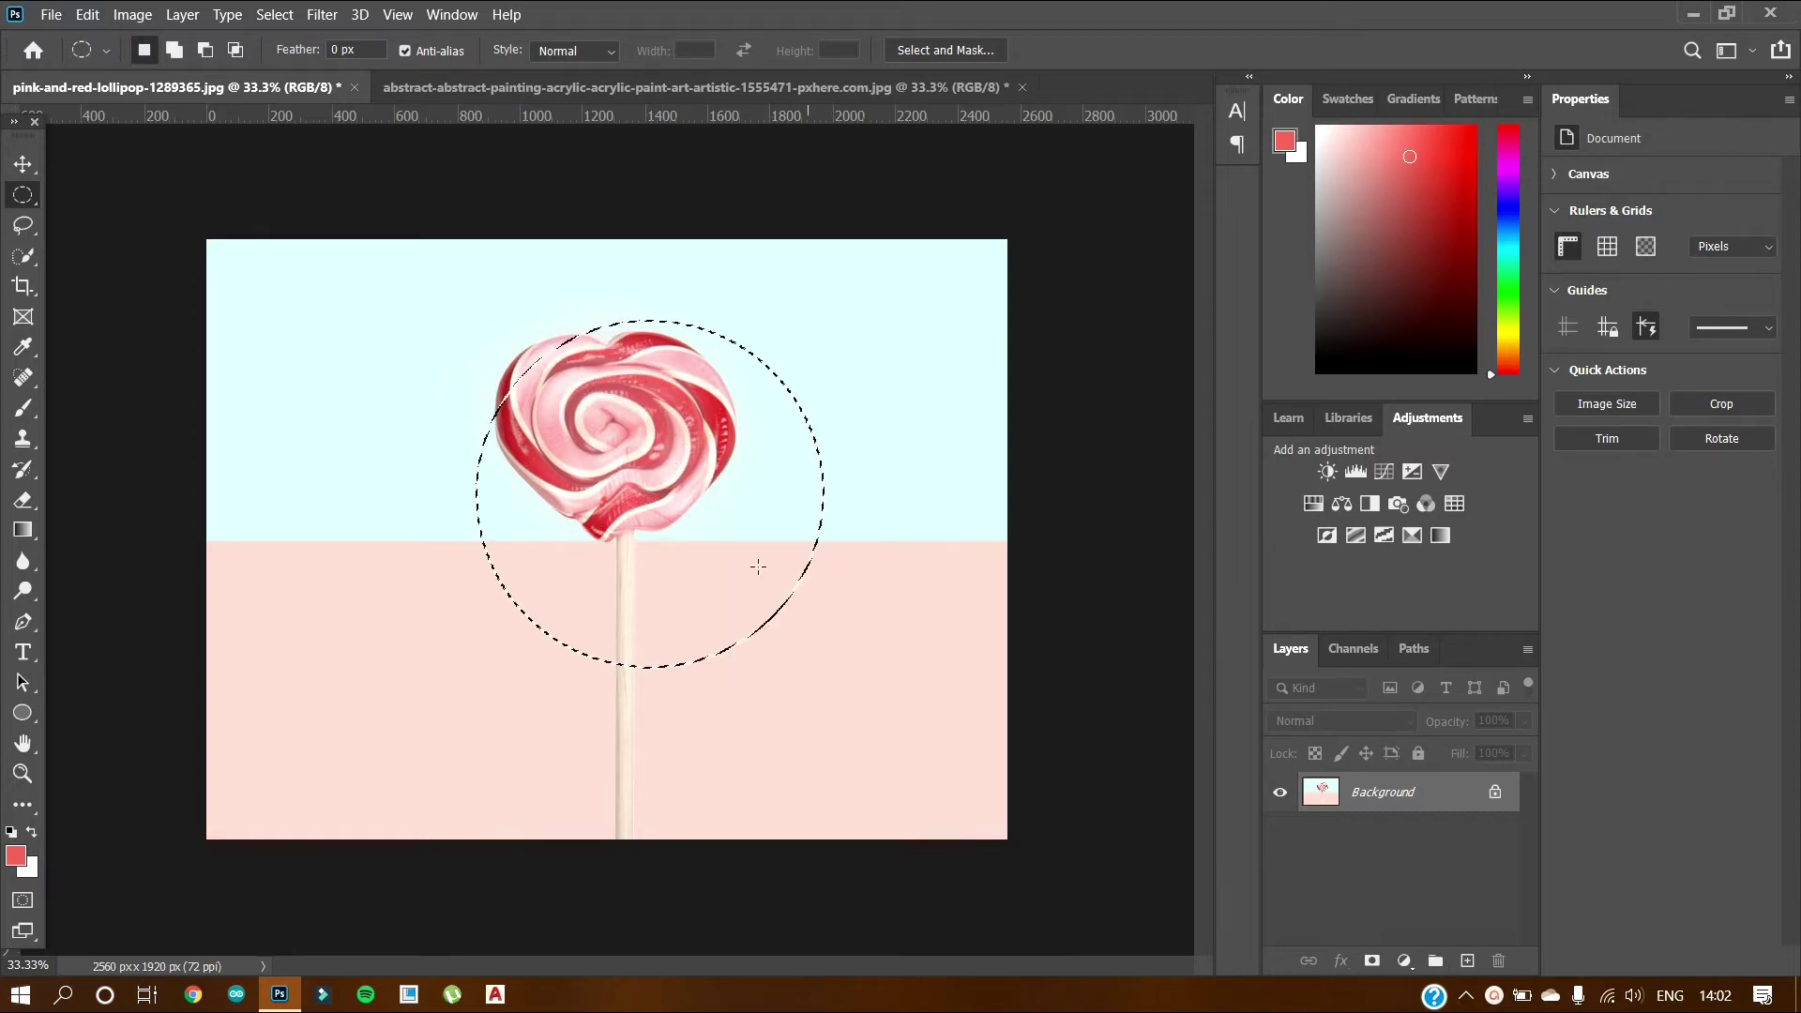
Move the circular selection over the lollipop head and add a narrow vertical rectangular selection to its left
left_click_drag(656, 474, 614, 440)
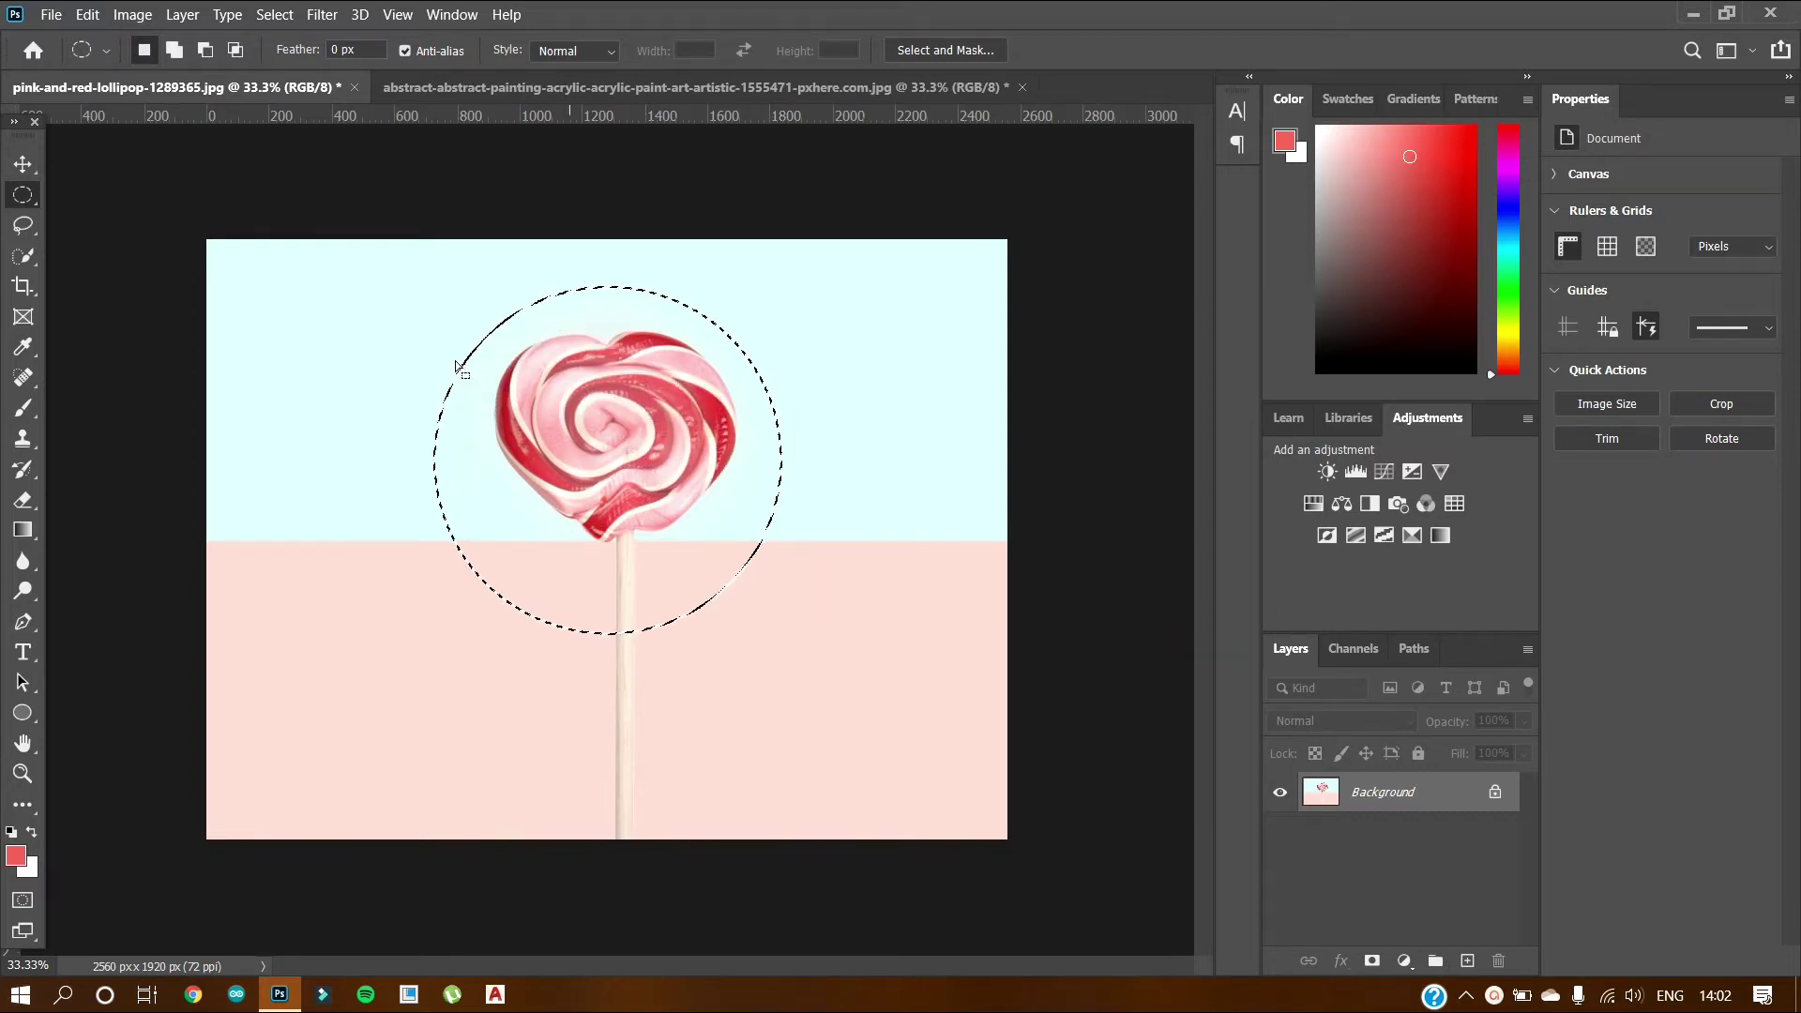
right_click(29, 209)
left_click(101, 195)
key("shift")
left_click_drag(263, 344, 334, 565)
Try pasting the copied circular and rectangular areas into the abstract painting document, and undo the paste
left_click(659, 87)
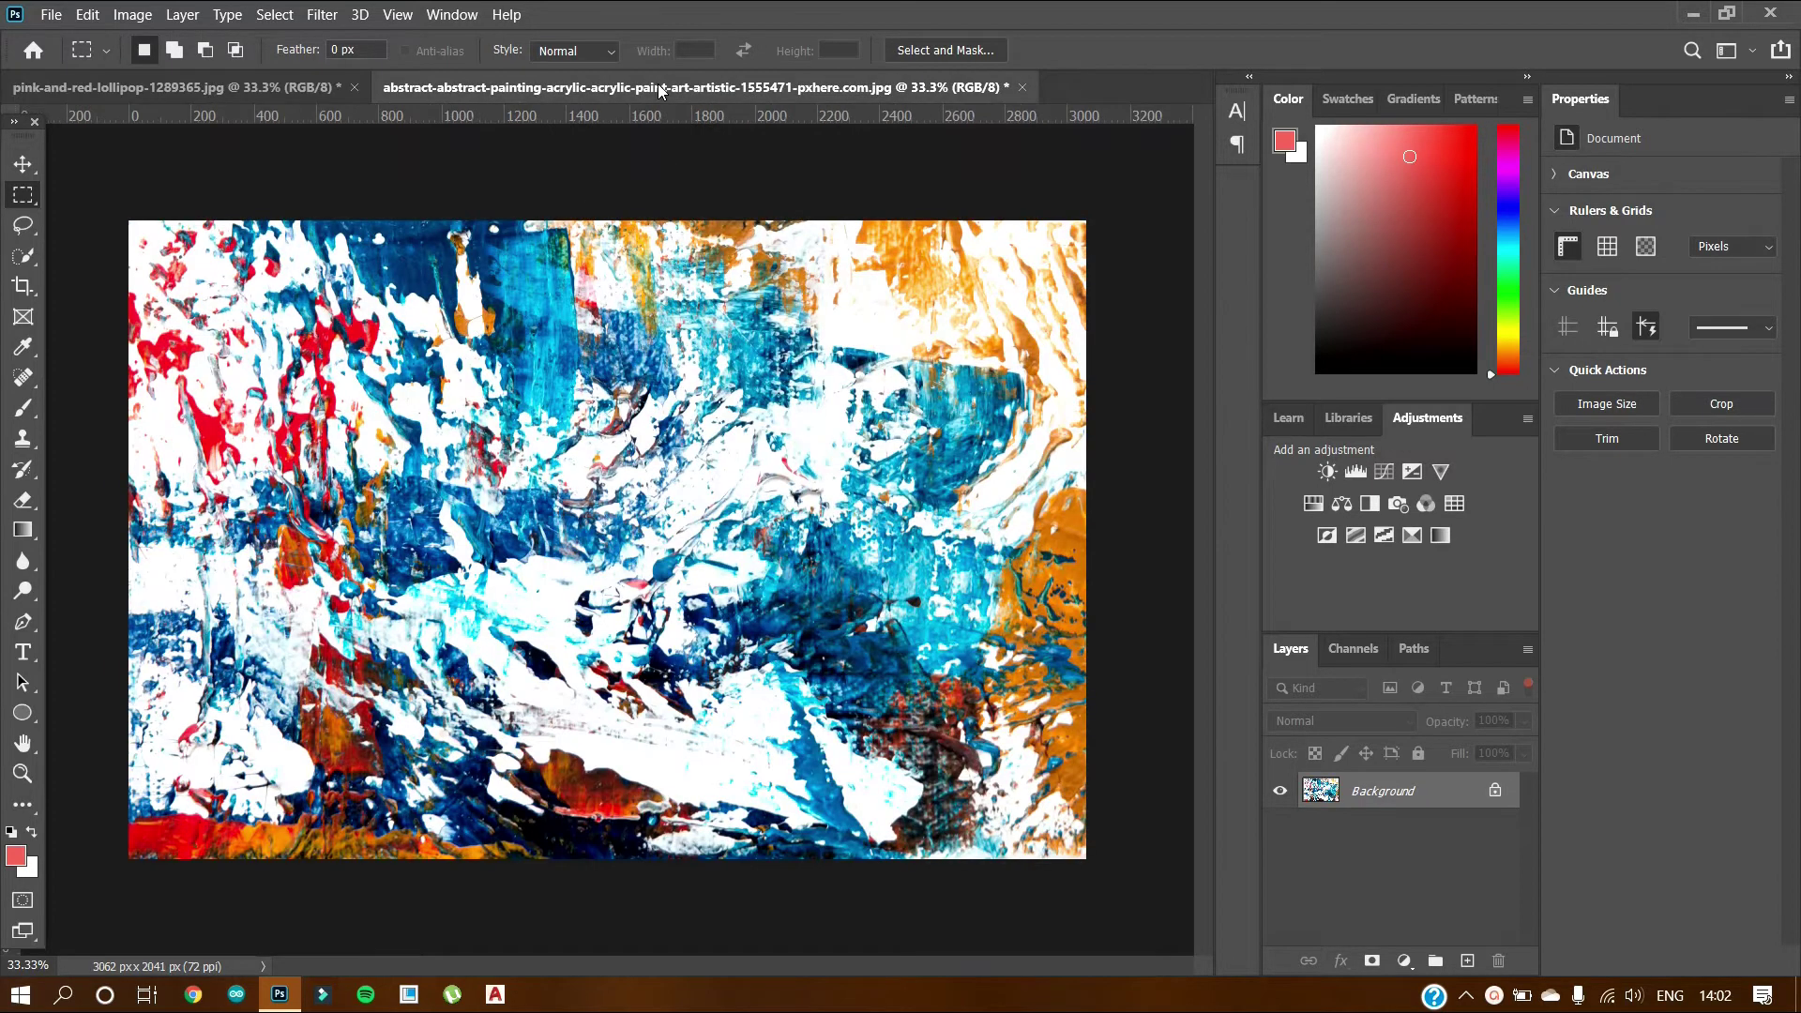
key("ctrl+v")
left_click_drag(626, 588, 609, 594)
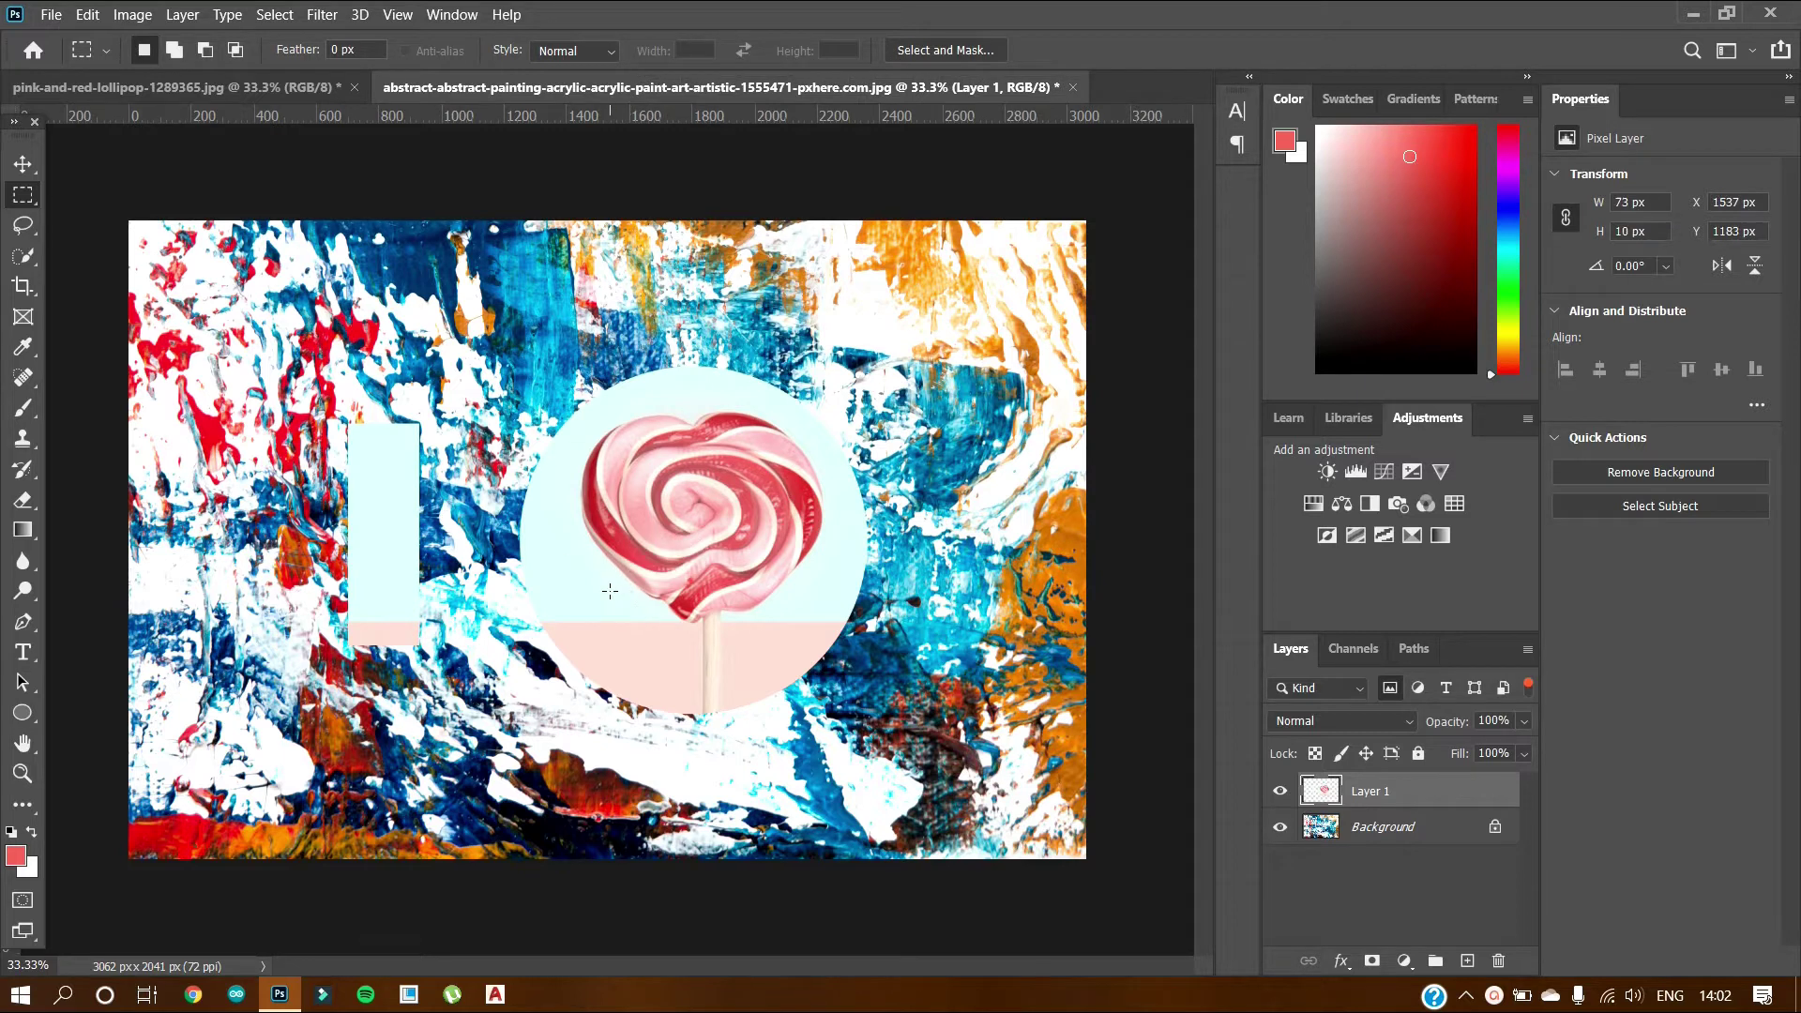
left_click(21, 166)
left_click_drag(661, 540, 654, 530)
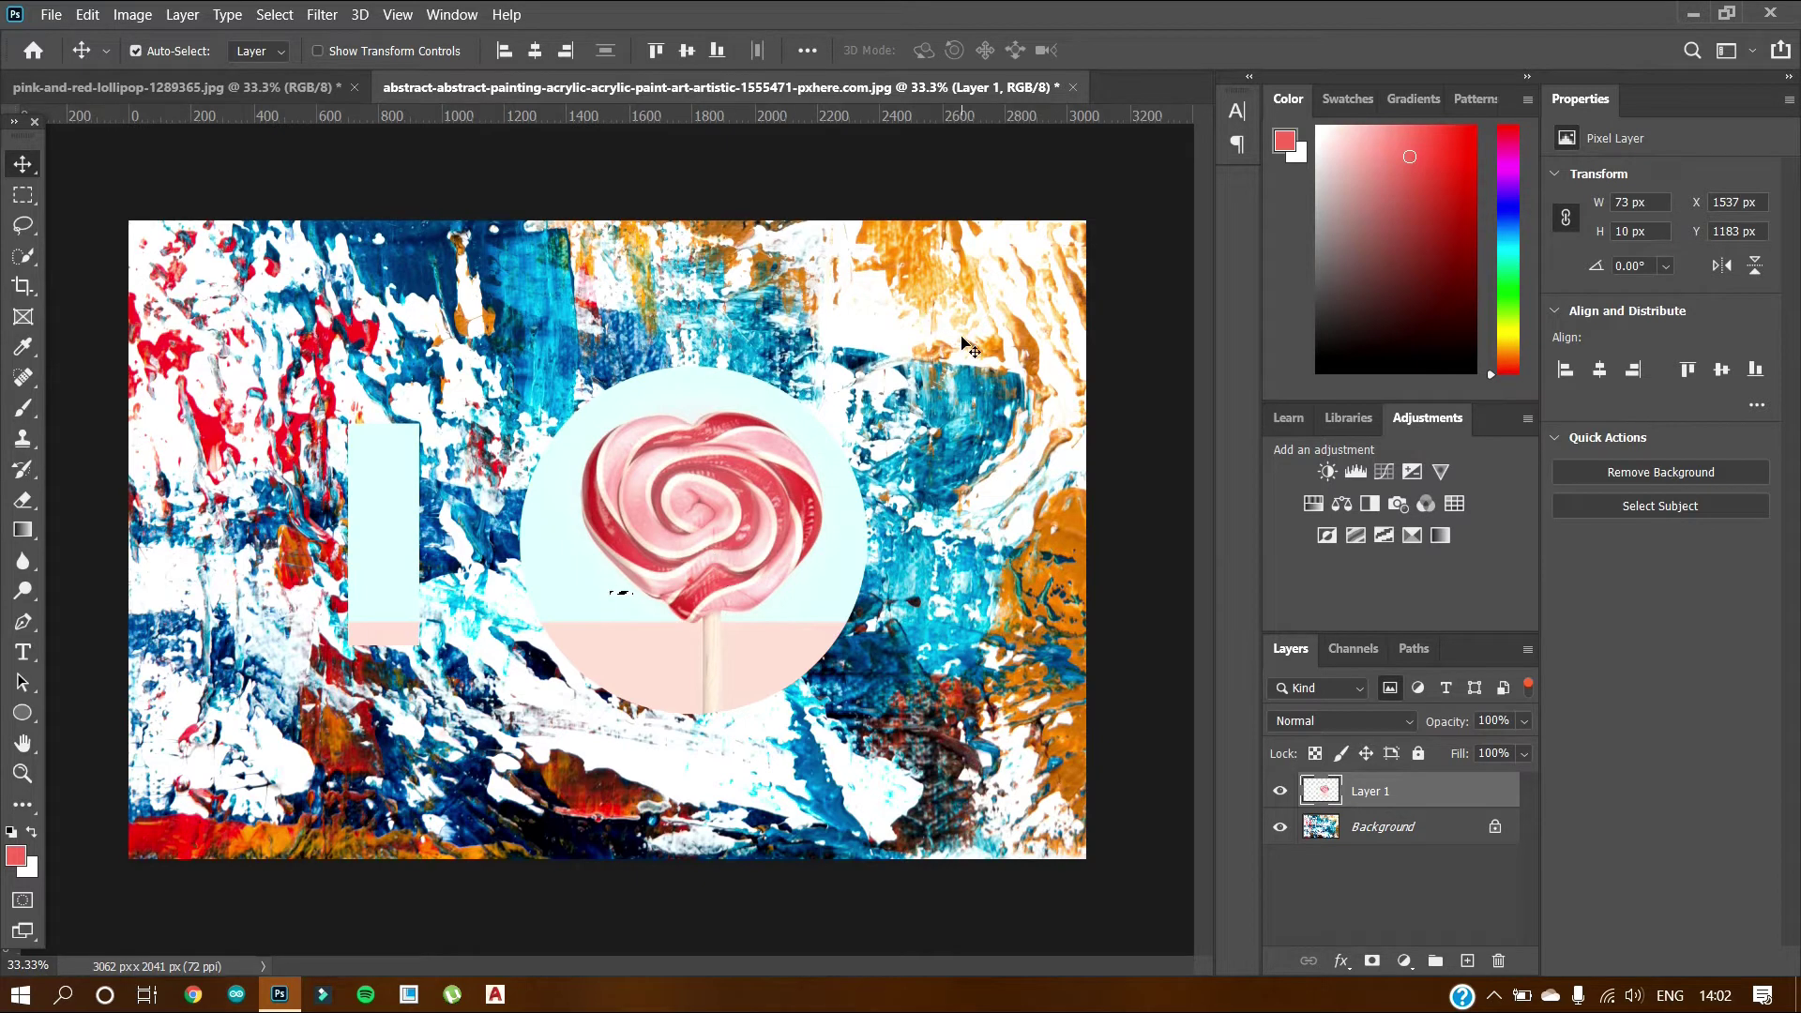
key("ctrl+z")
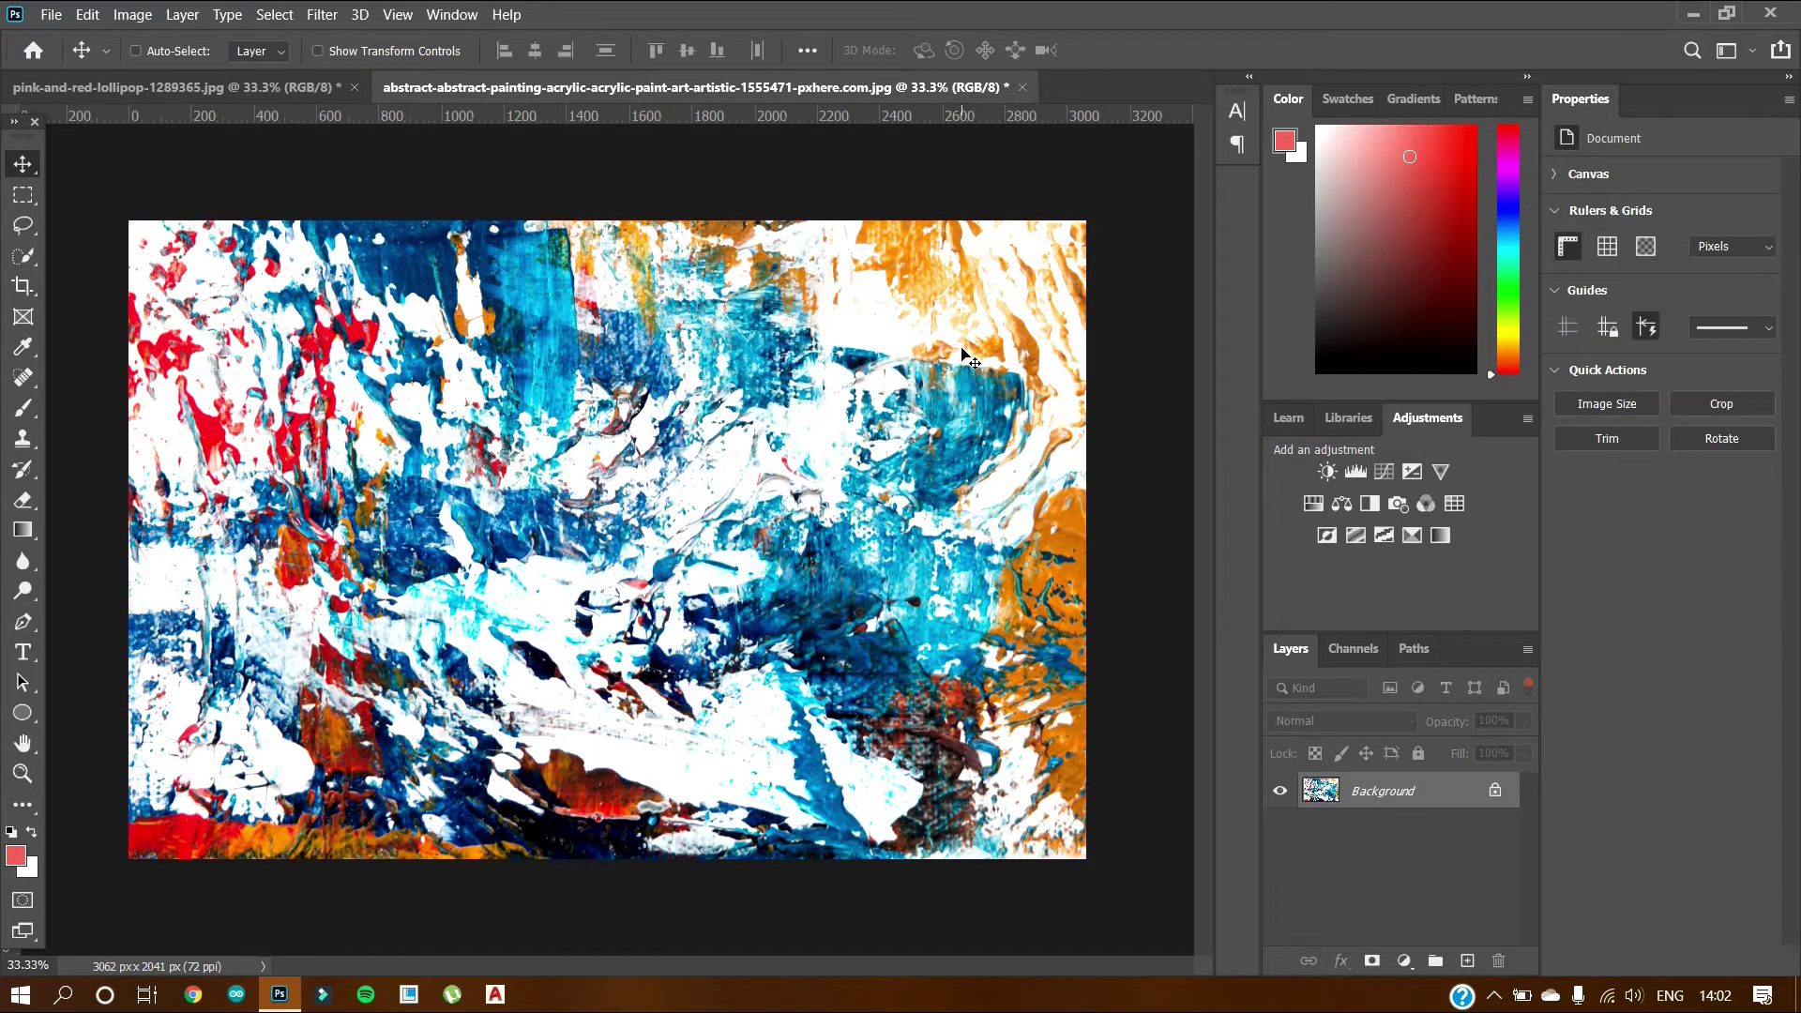
Return to the lollipop image, choose the Quick Selection Tool, and undo the rectangular and circular selections
left_click(231, 87)
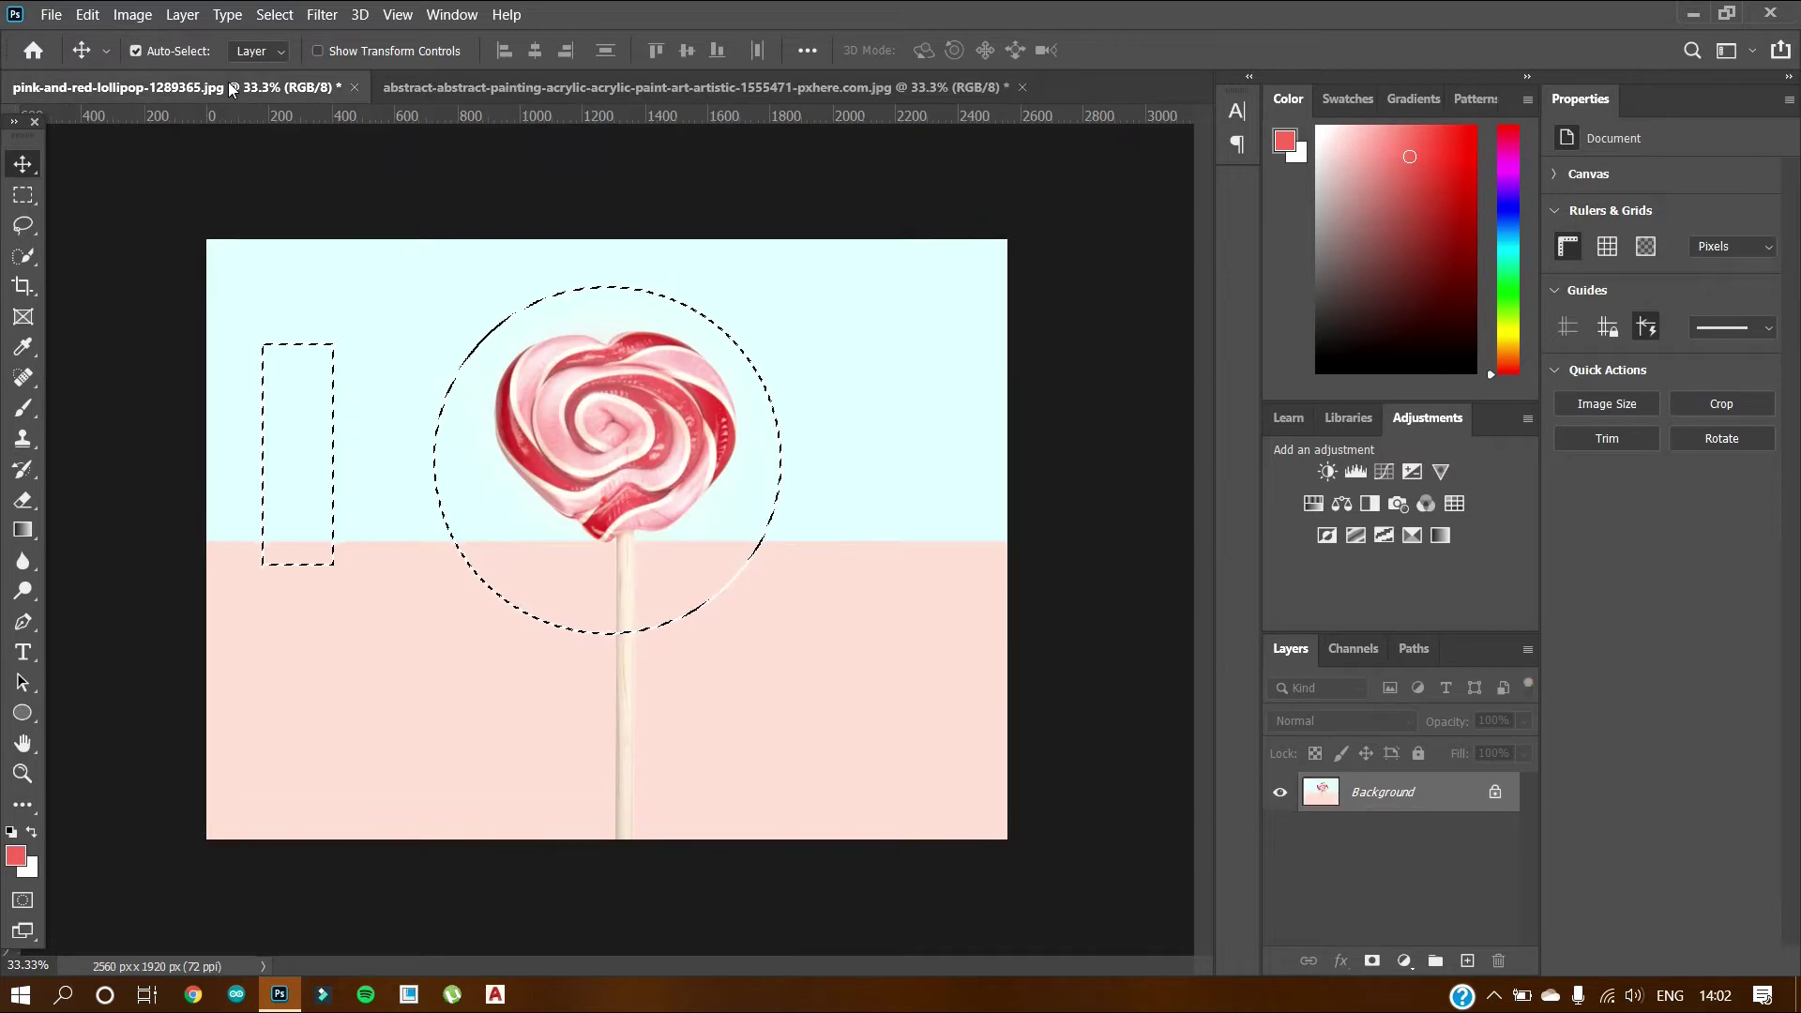
left_click(24, 257)
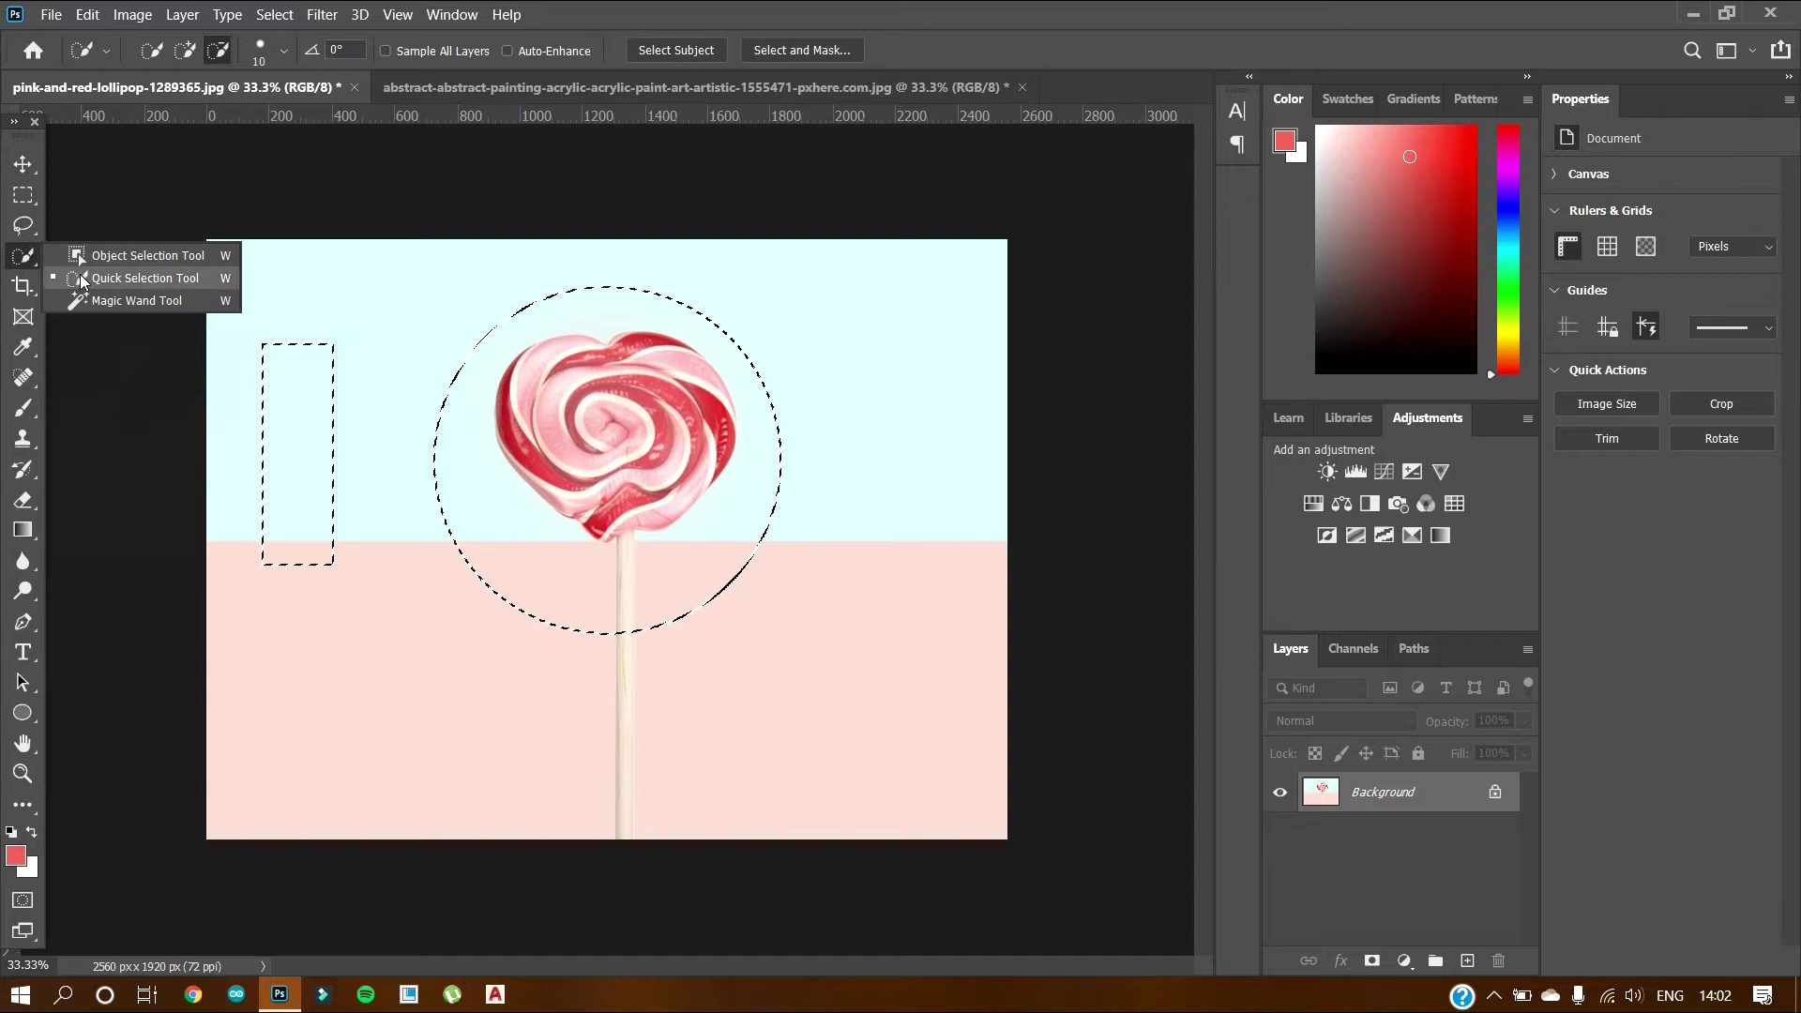
left_click(94, 279)
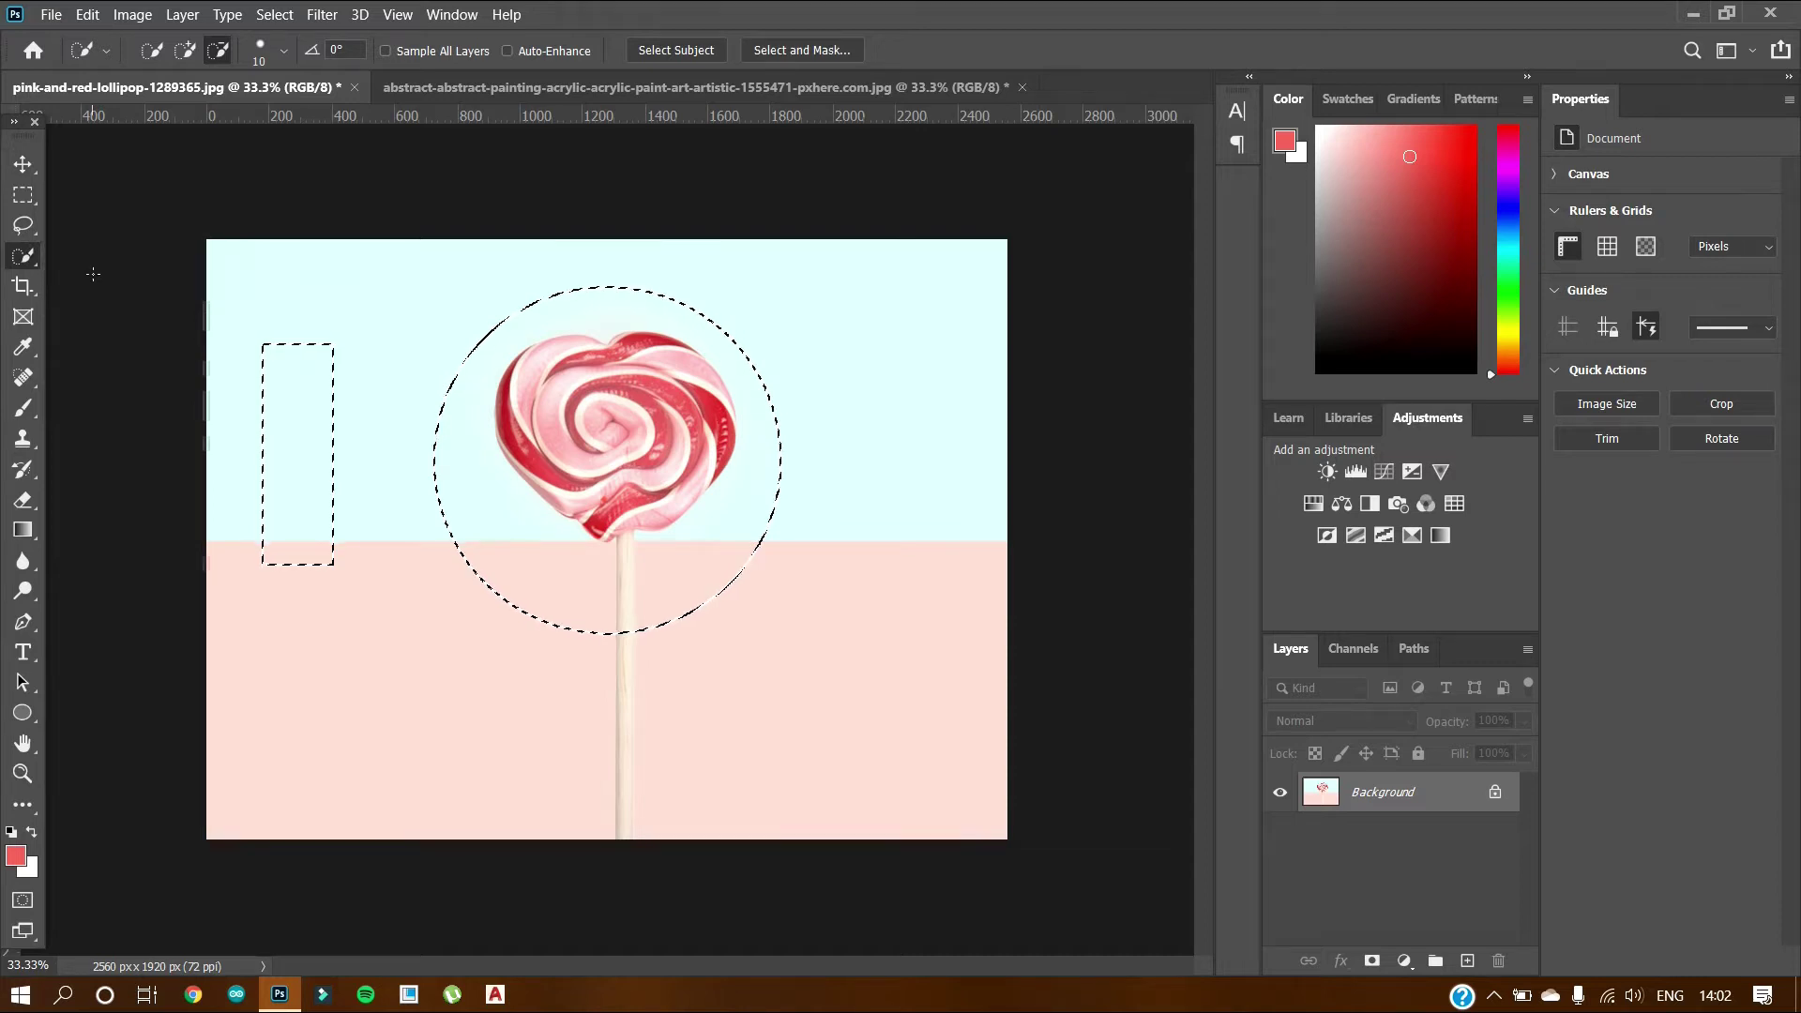
key("ctrl+z")
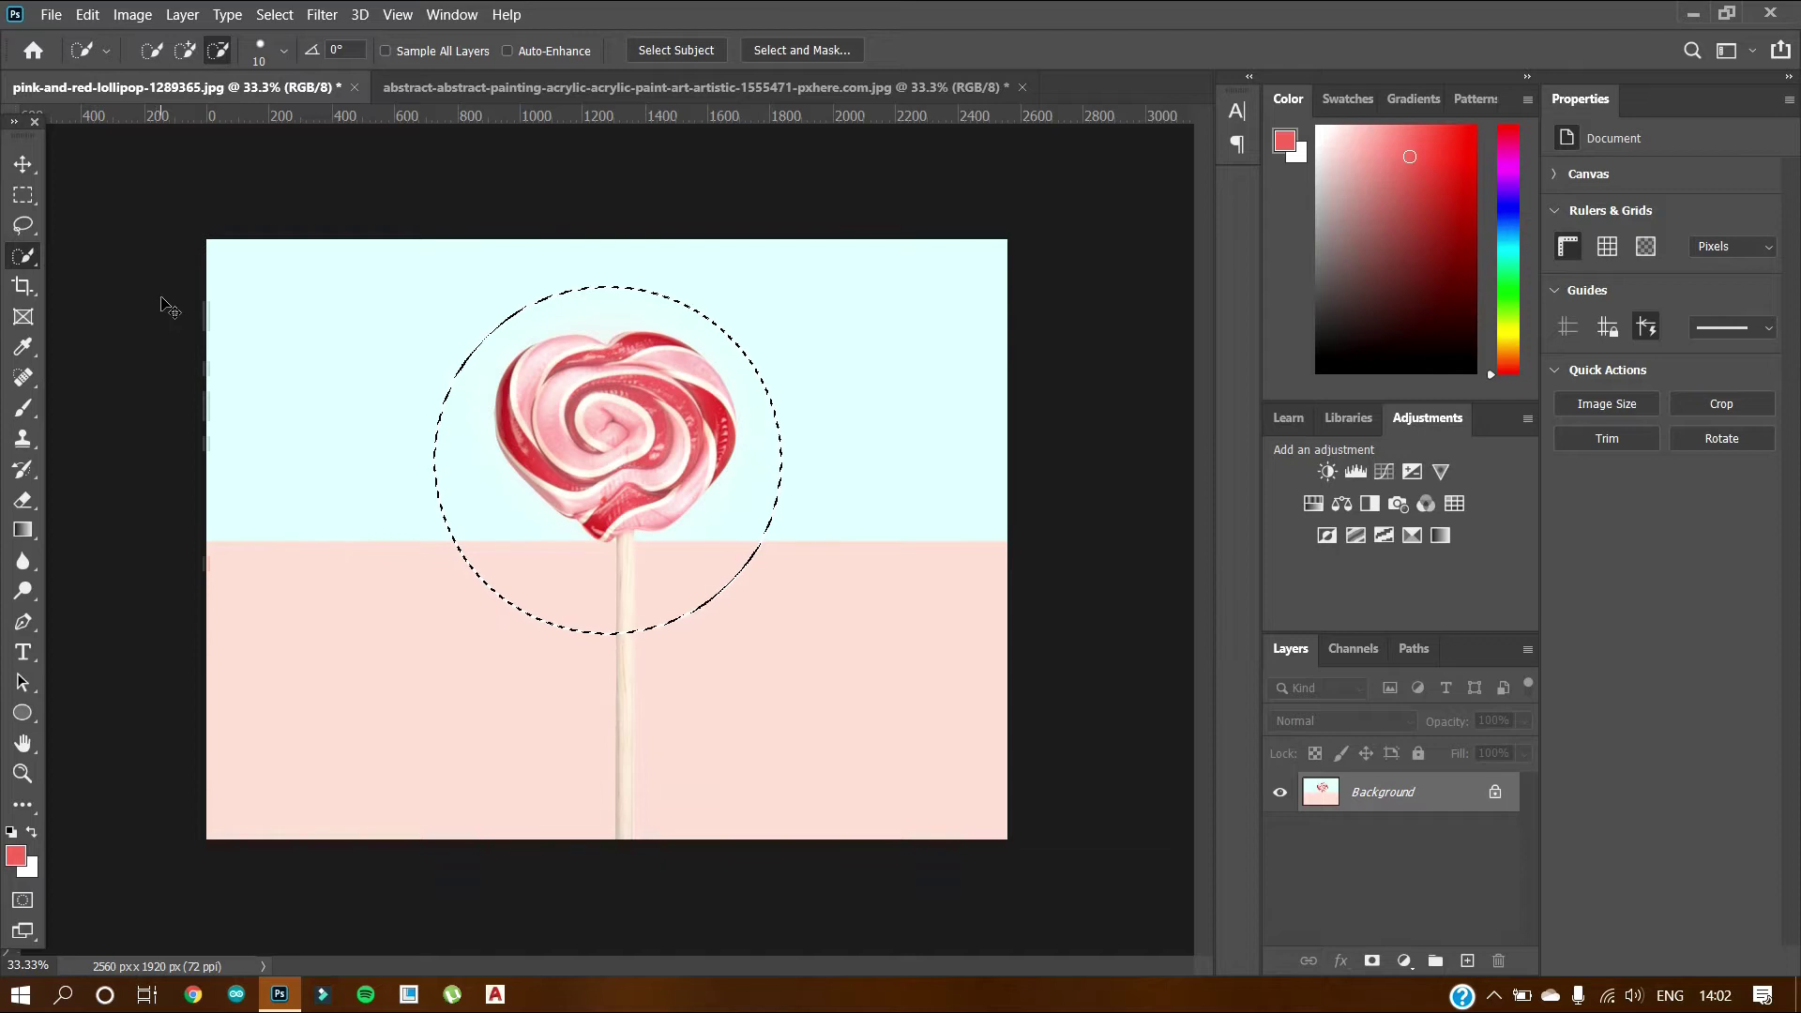
key("ctrl+z")
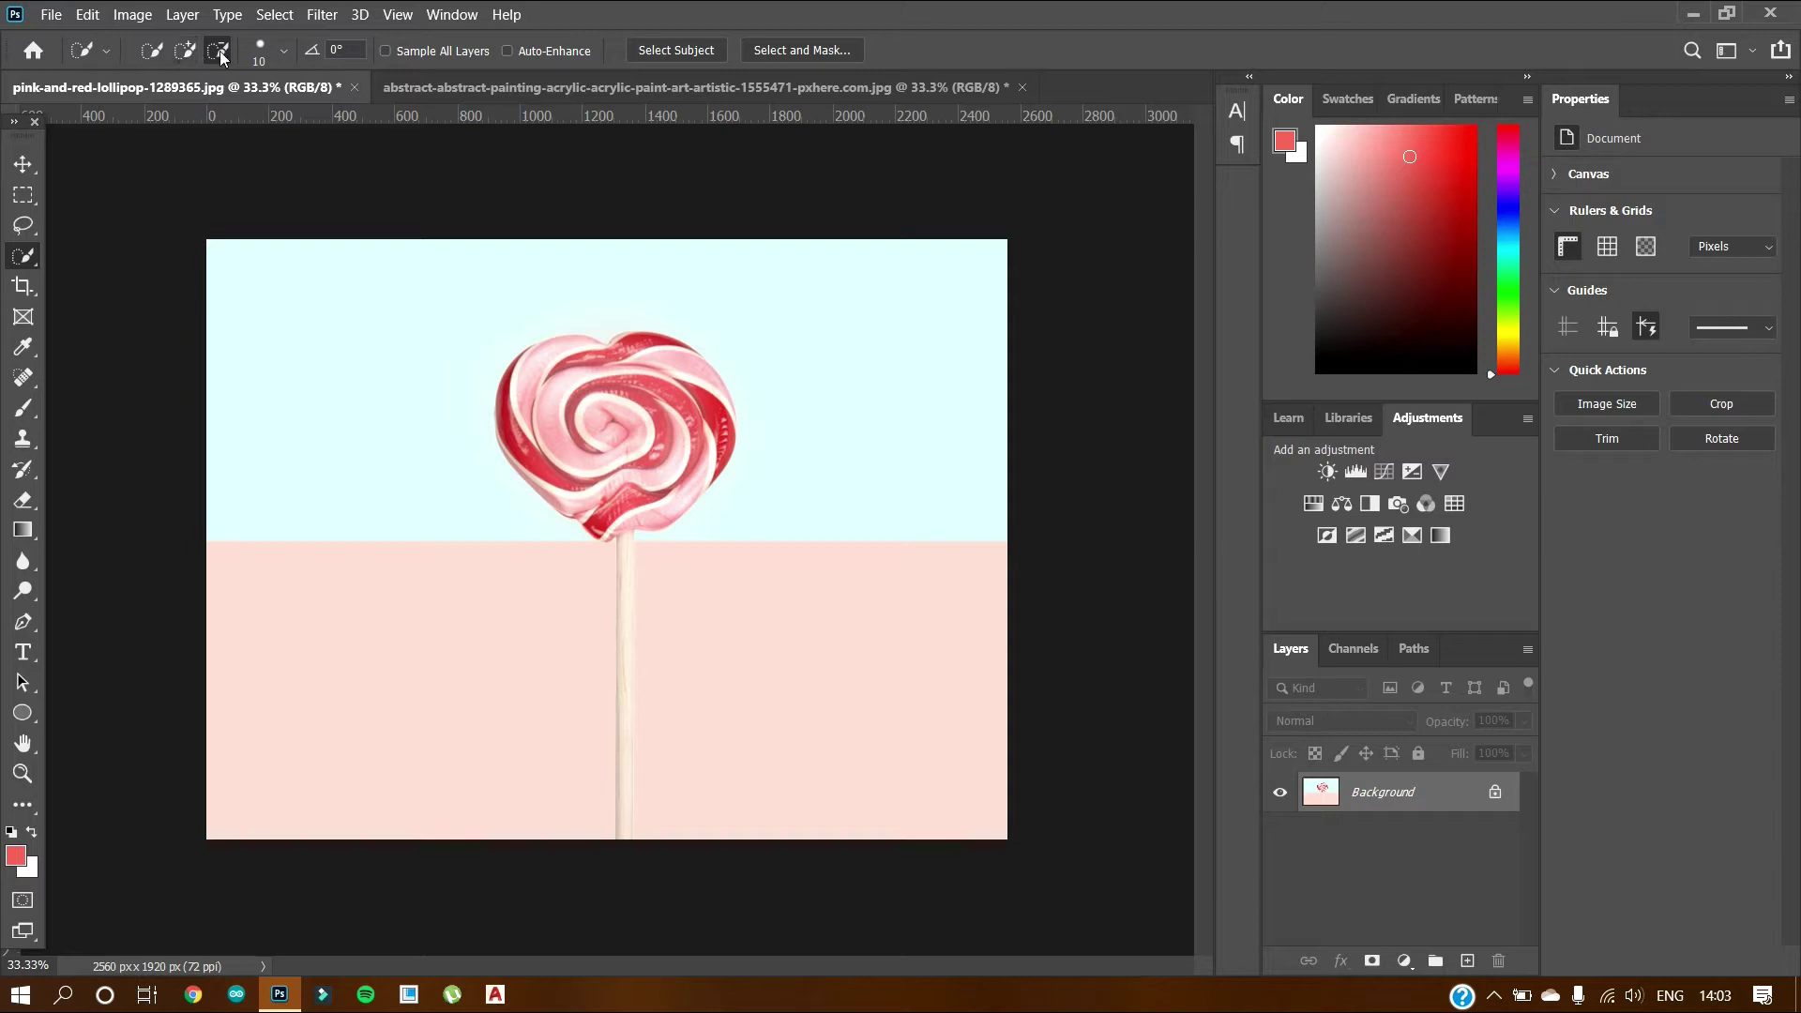
Set the Quick Selection brush to 65 px size, 75% hardness and 14% spacing
left_click(285, 51)
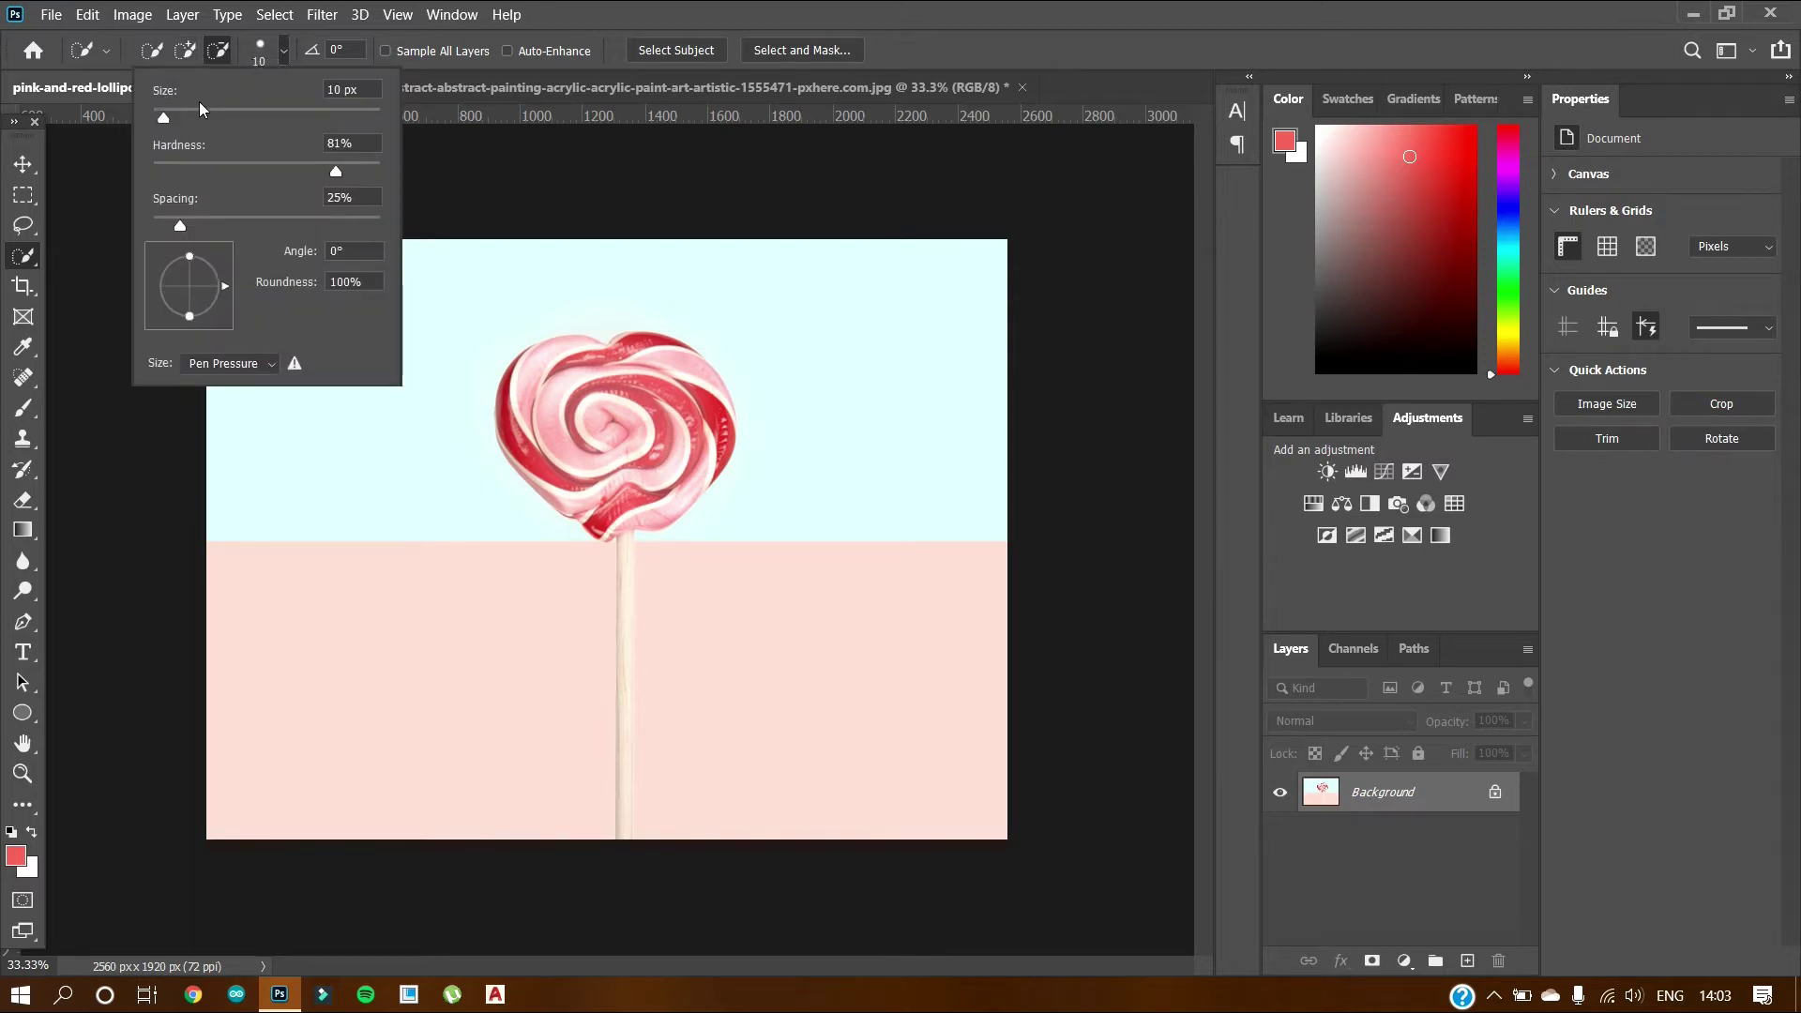
left_click_drag(162, 115, 310, 117)
left_click_drag(254, 120, 230, 126)
mouse_move(336, 172)
left_mouse_down()
mouse_move(375, 174)
mouse_move(330, 178)
left_mouse_up()
left_click_drag(181, 227, 174, 227)
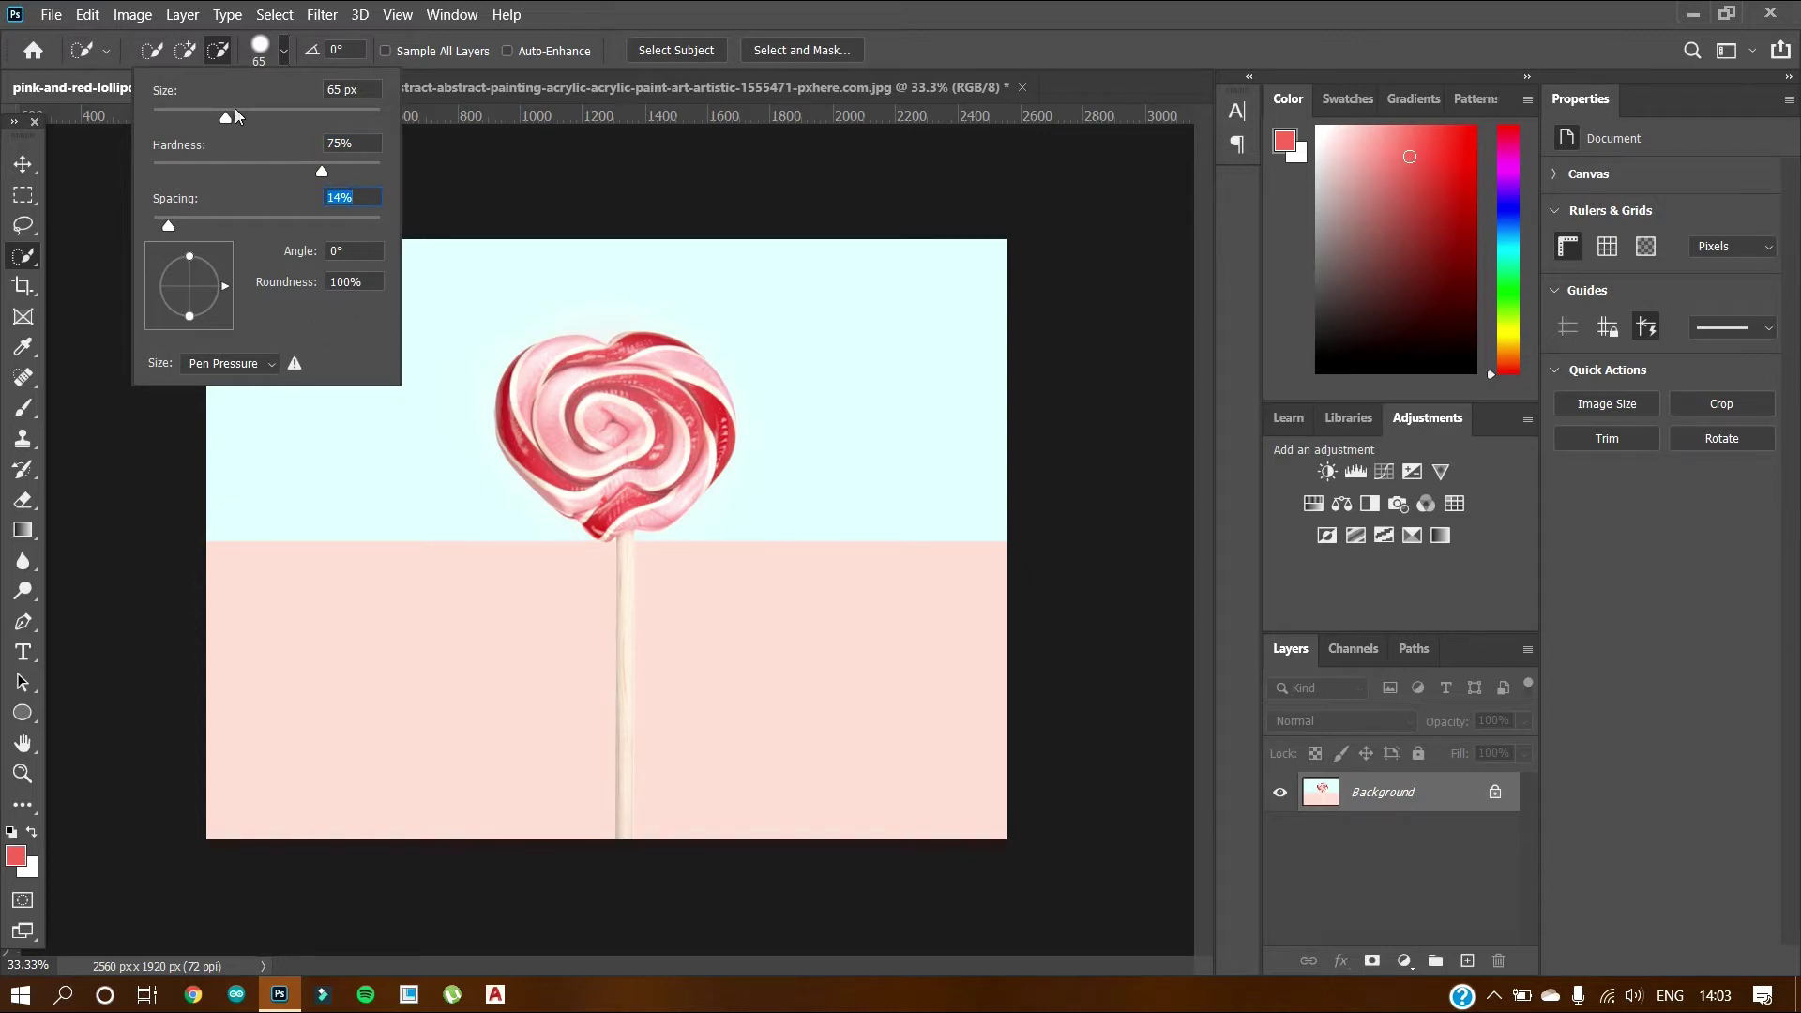
Add the lollipop head to a quick selection and subtract the excess background along its lower edges
left_click(190, 53)
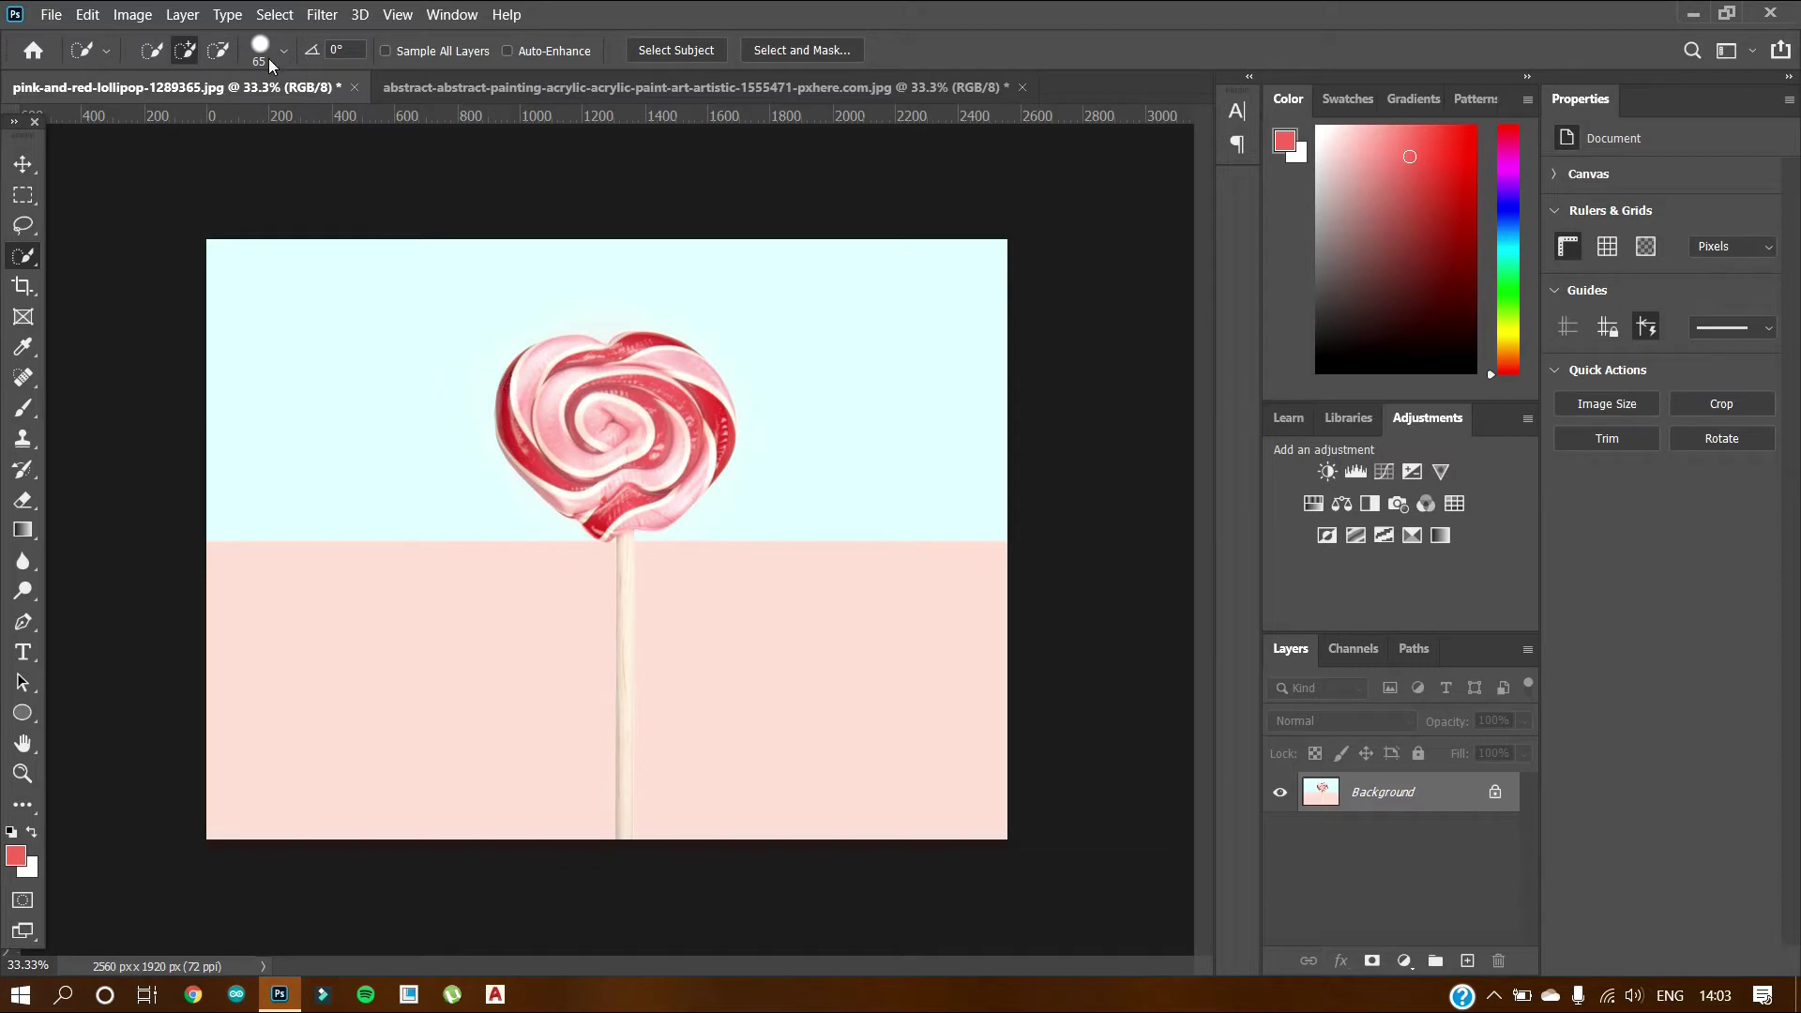
mouse_move(522, 422)
left_mouse_down()
mouse_move(559, 378)
mouse_move(586, 388)
mouse_move(638, 362)
mouse_move(696, 384)
mouse_move(696, 475)
mouse_move(643, 520)
mouse_move(607, 493)
left_mouse_up()
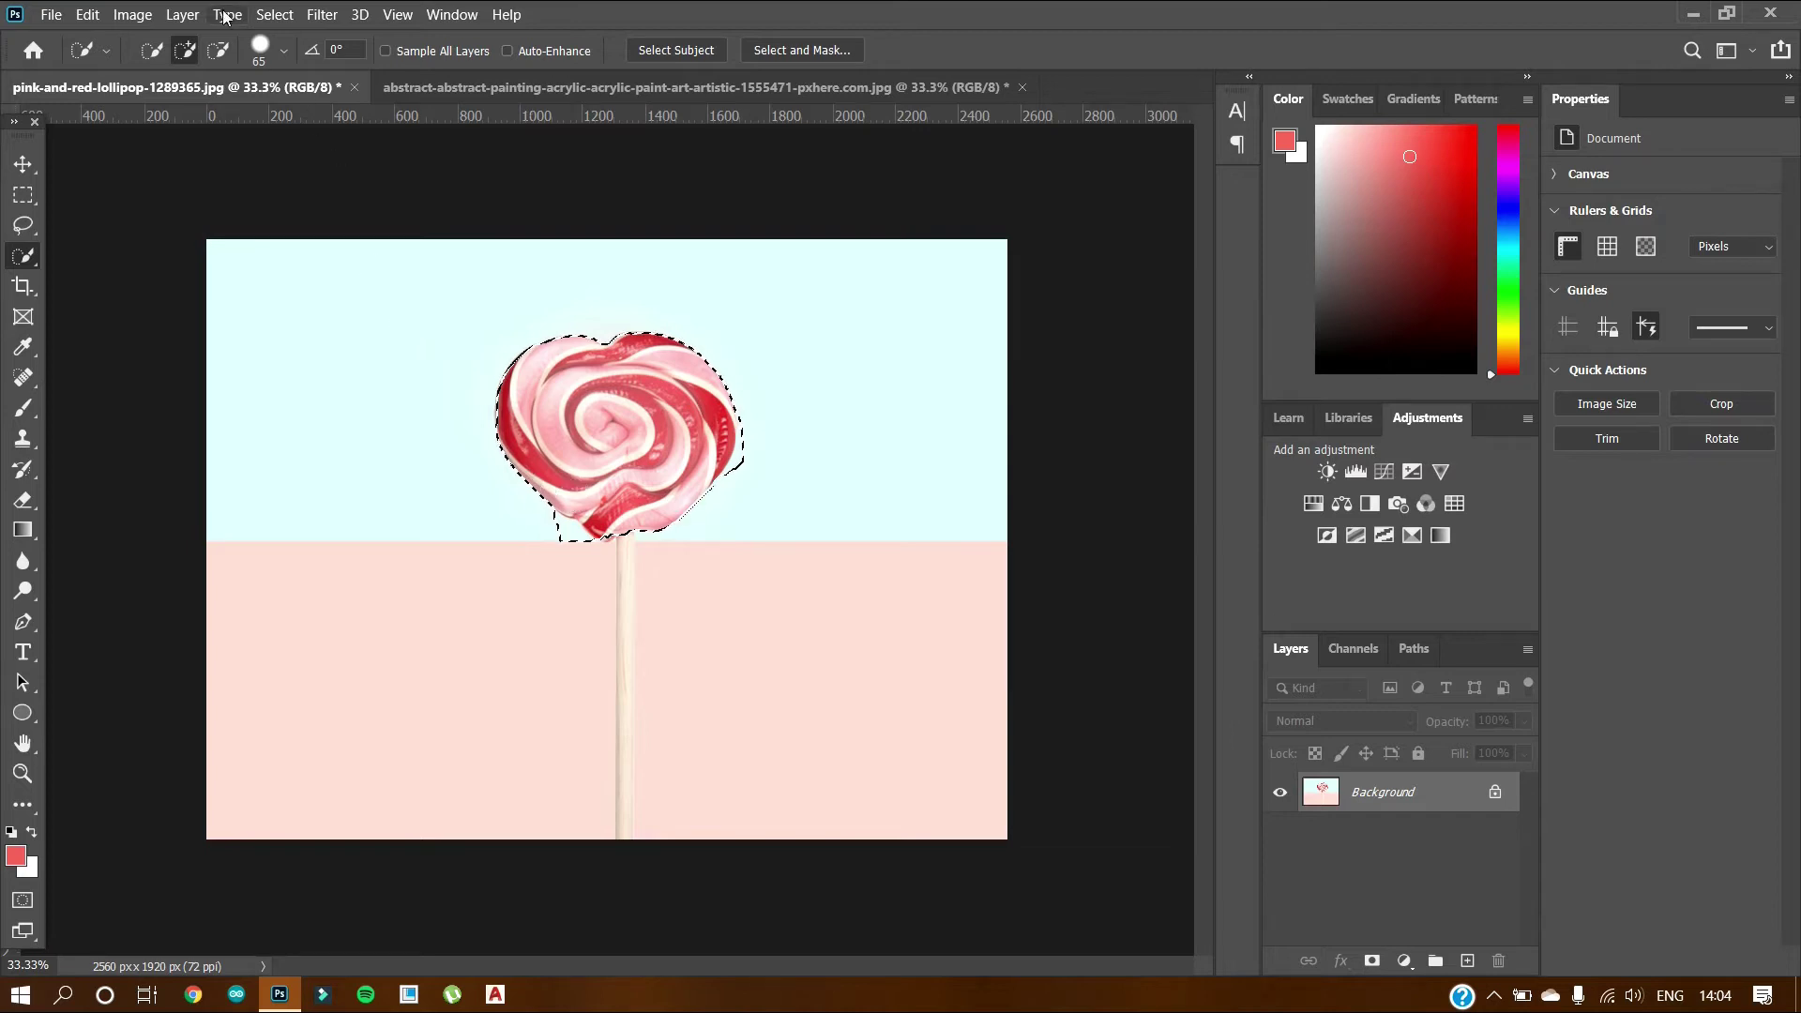
left_click(216, 51)
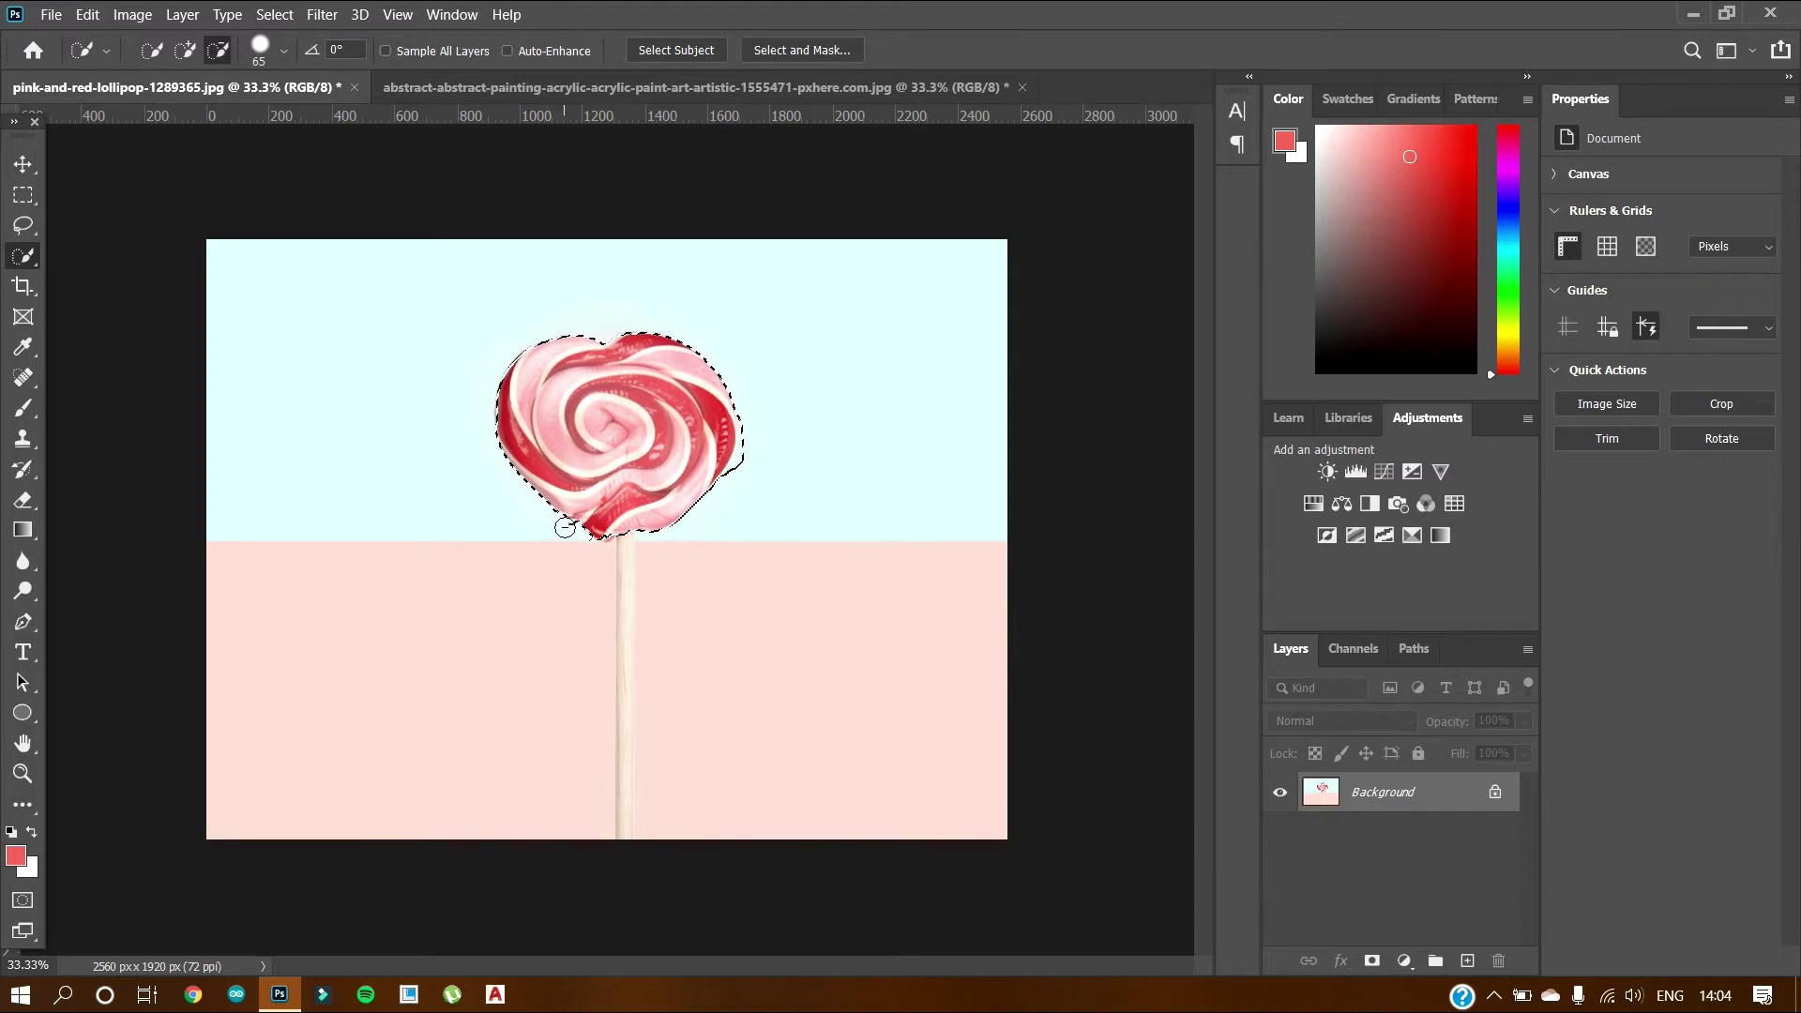
left_click(740, 481)
Add the missing candy tip above the stick to the selection, reducing the brush size to 25 px
key("ctrl+plus")
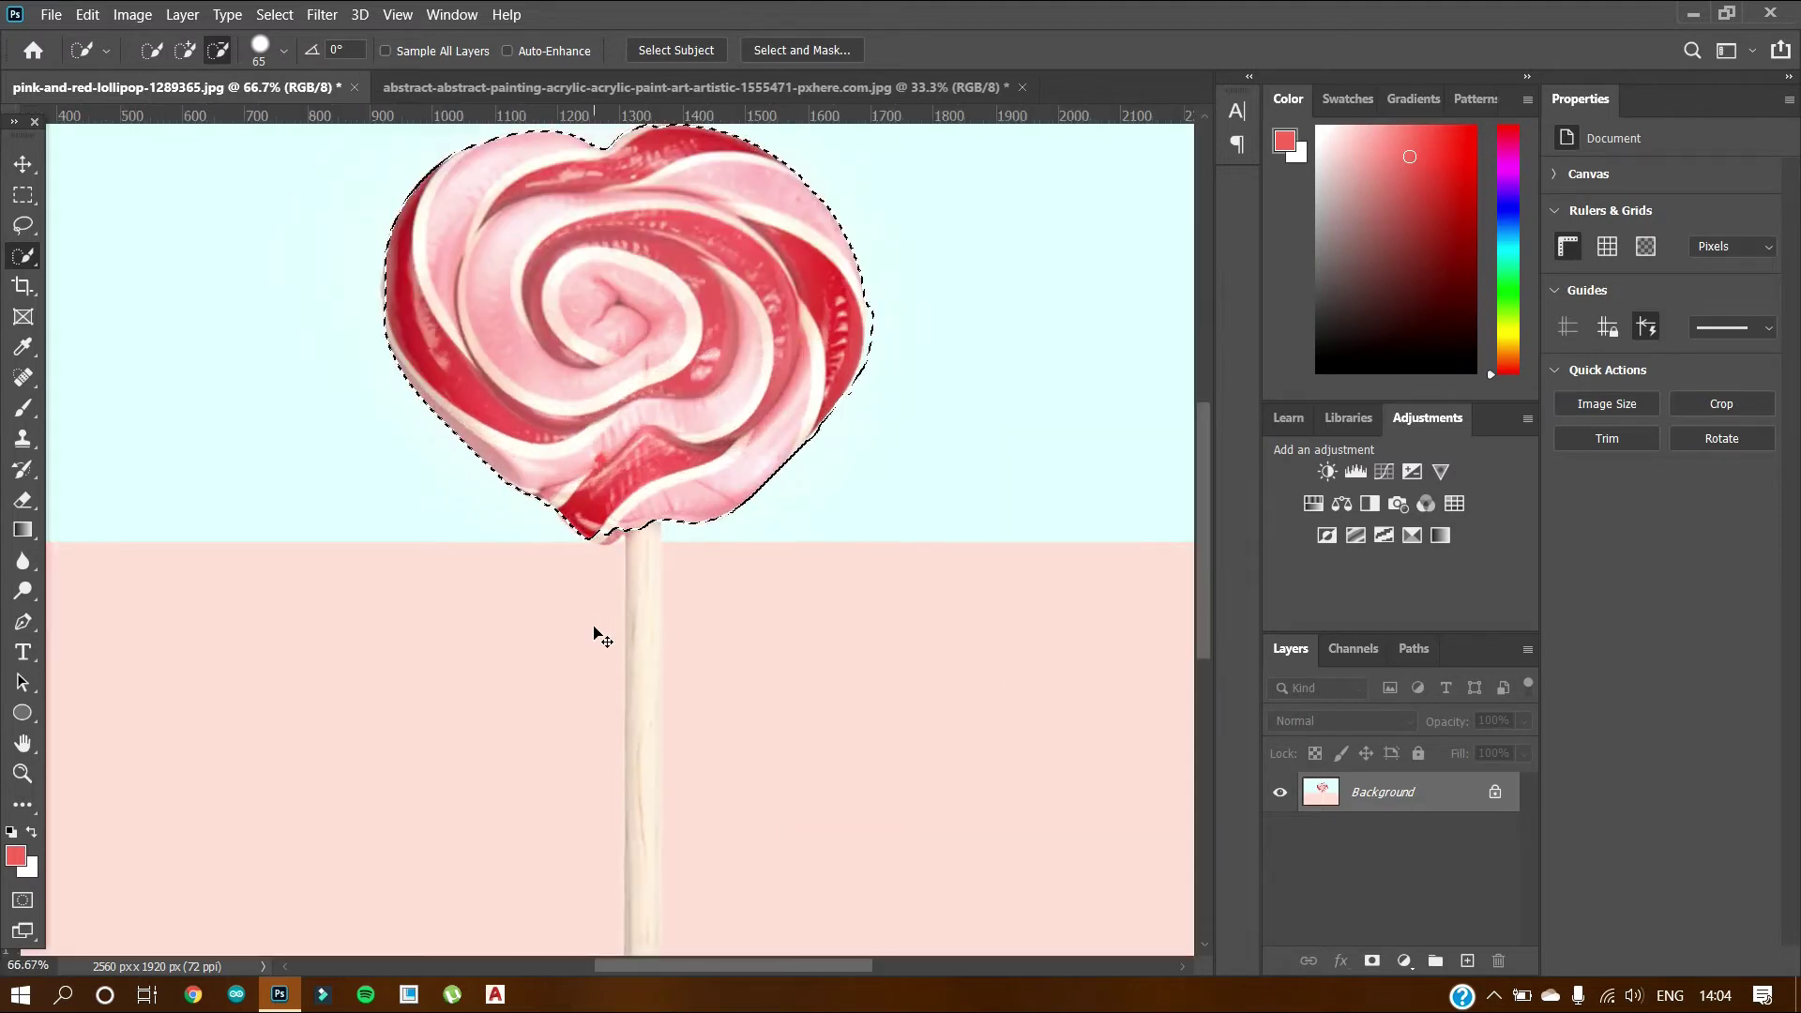
key("ctrl+plus")
key("ctrl+plus")
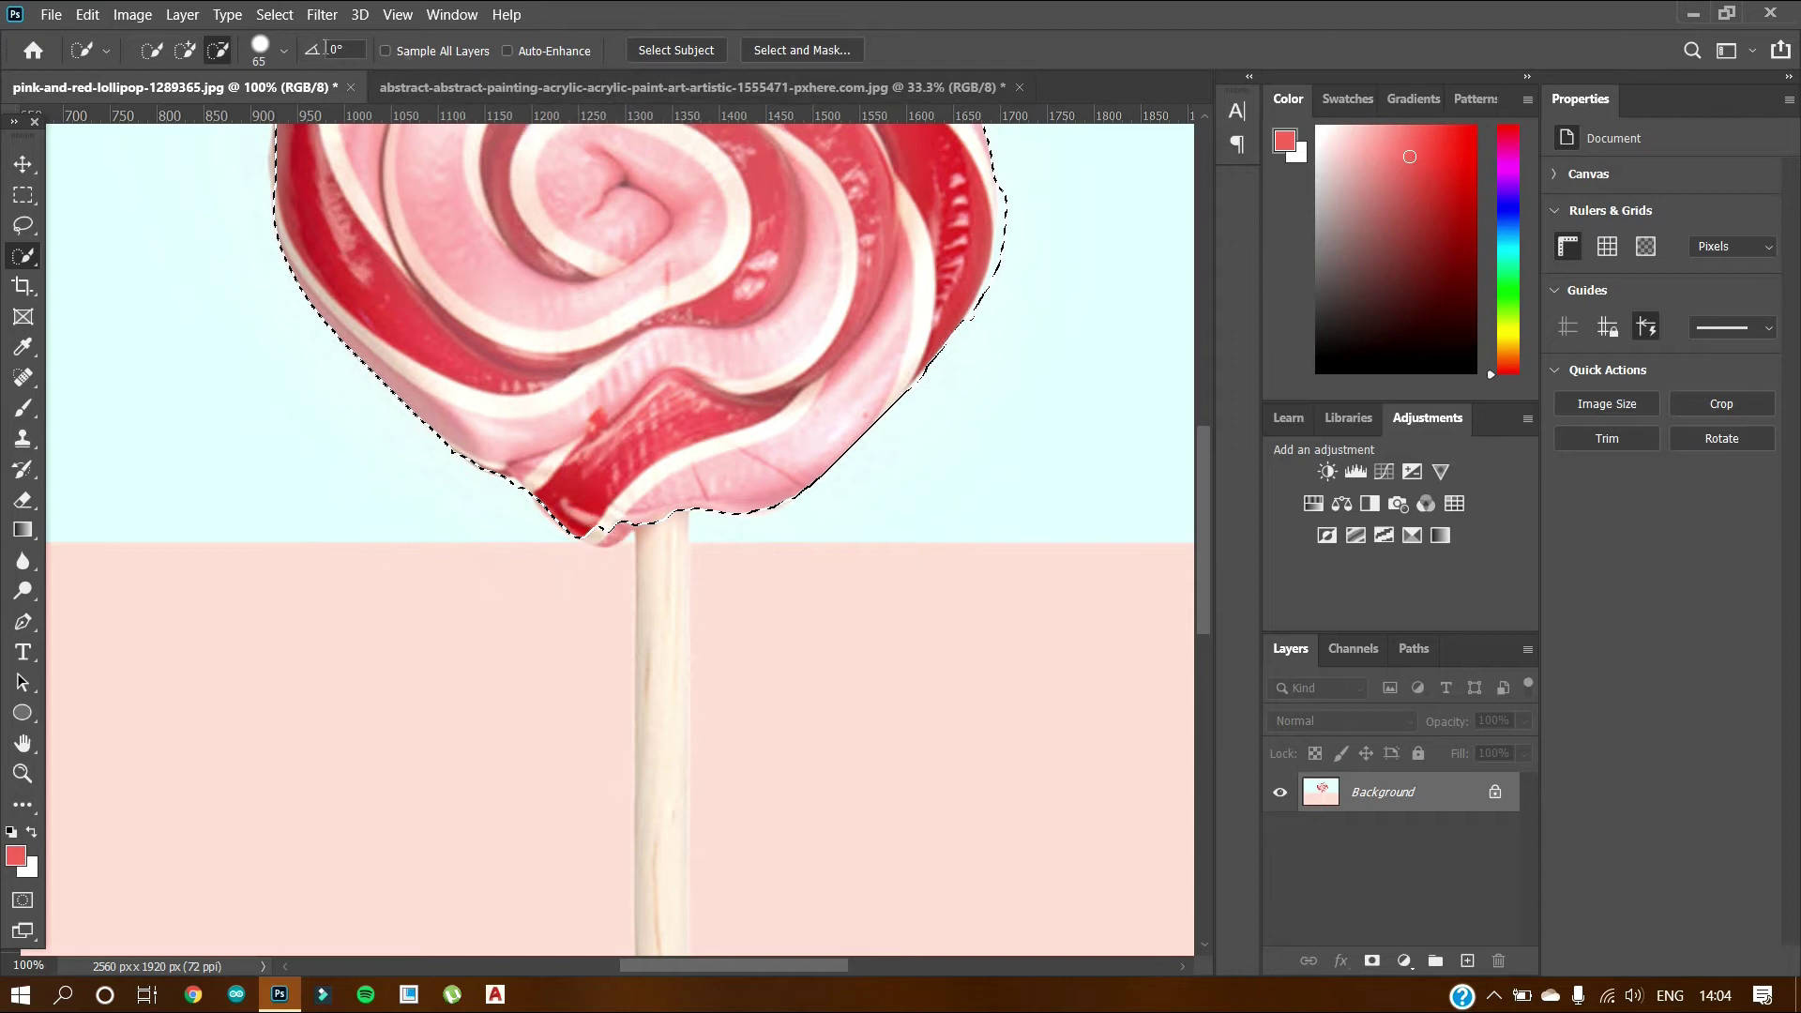
left_click(186, 52)
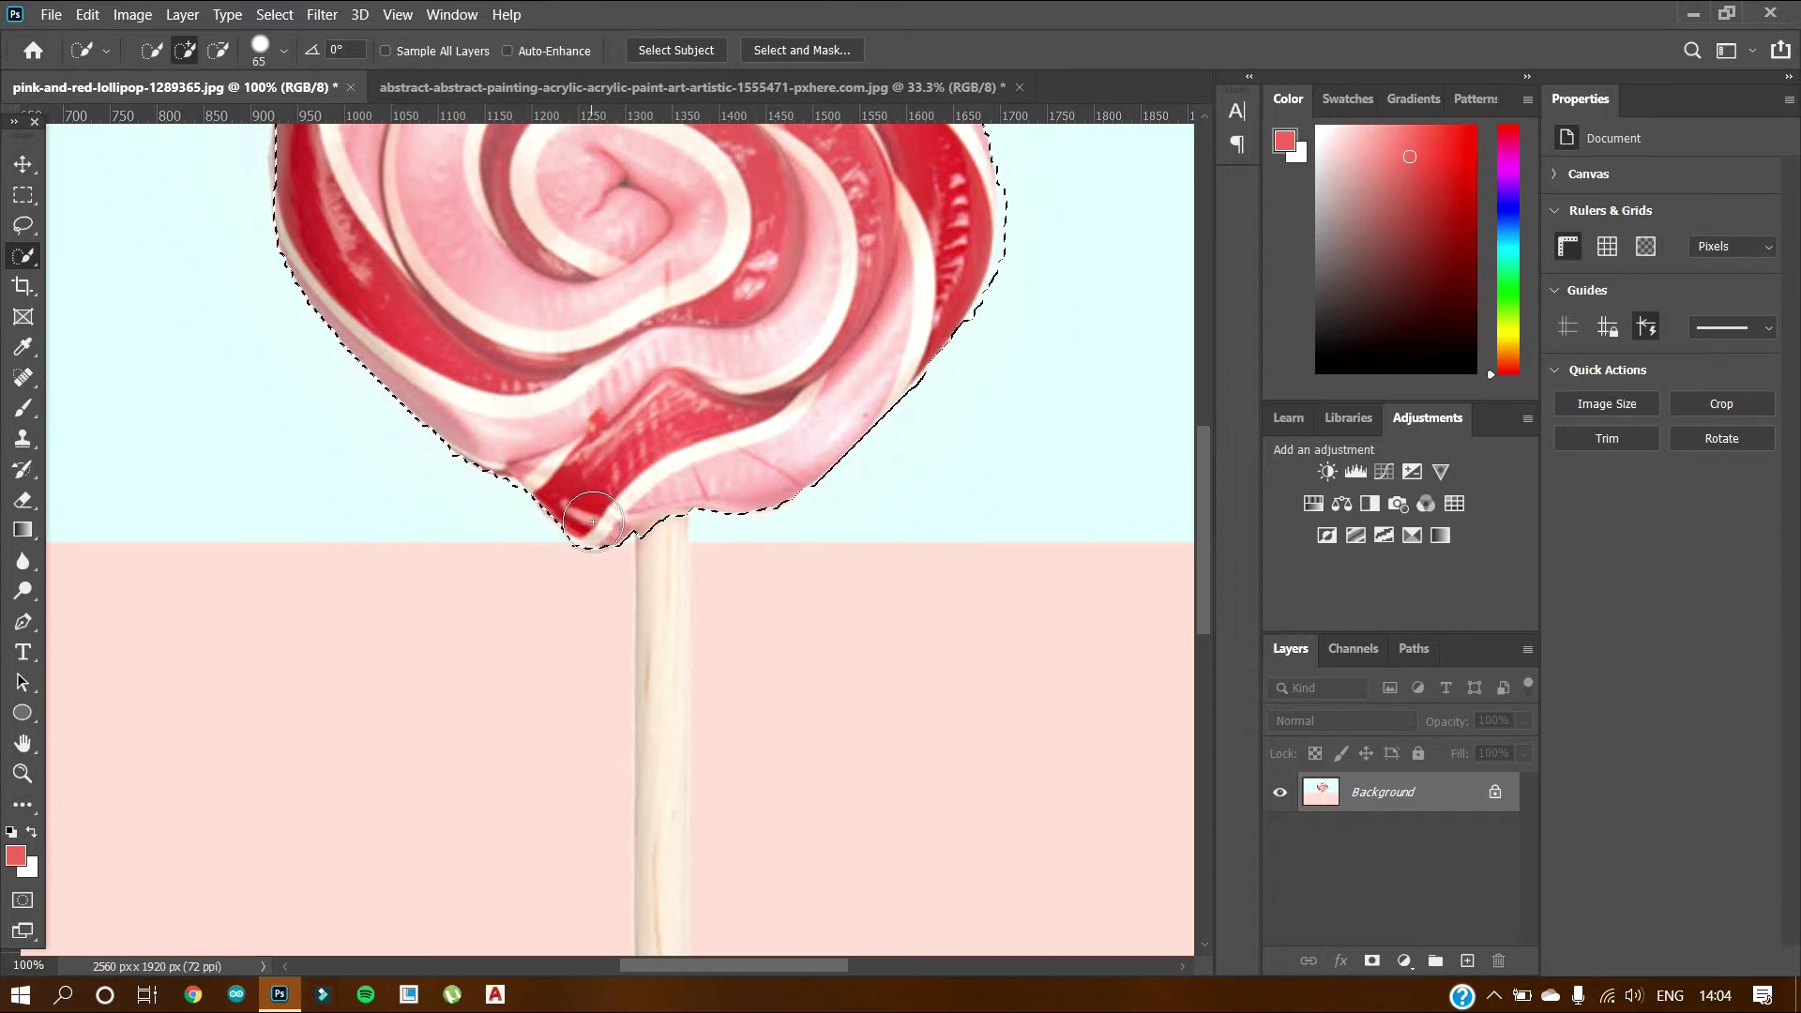
left_click(283, 51)
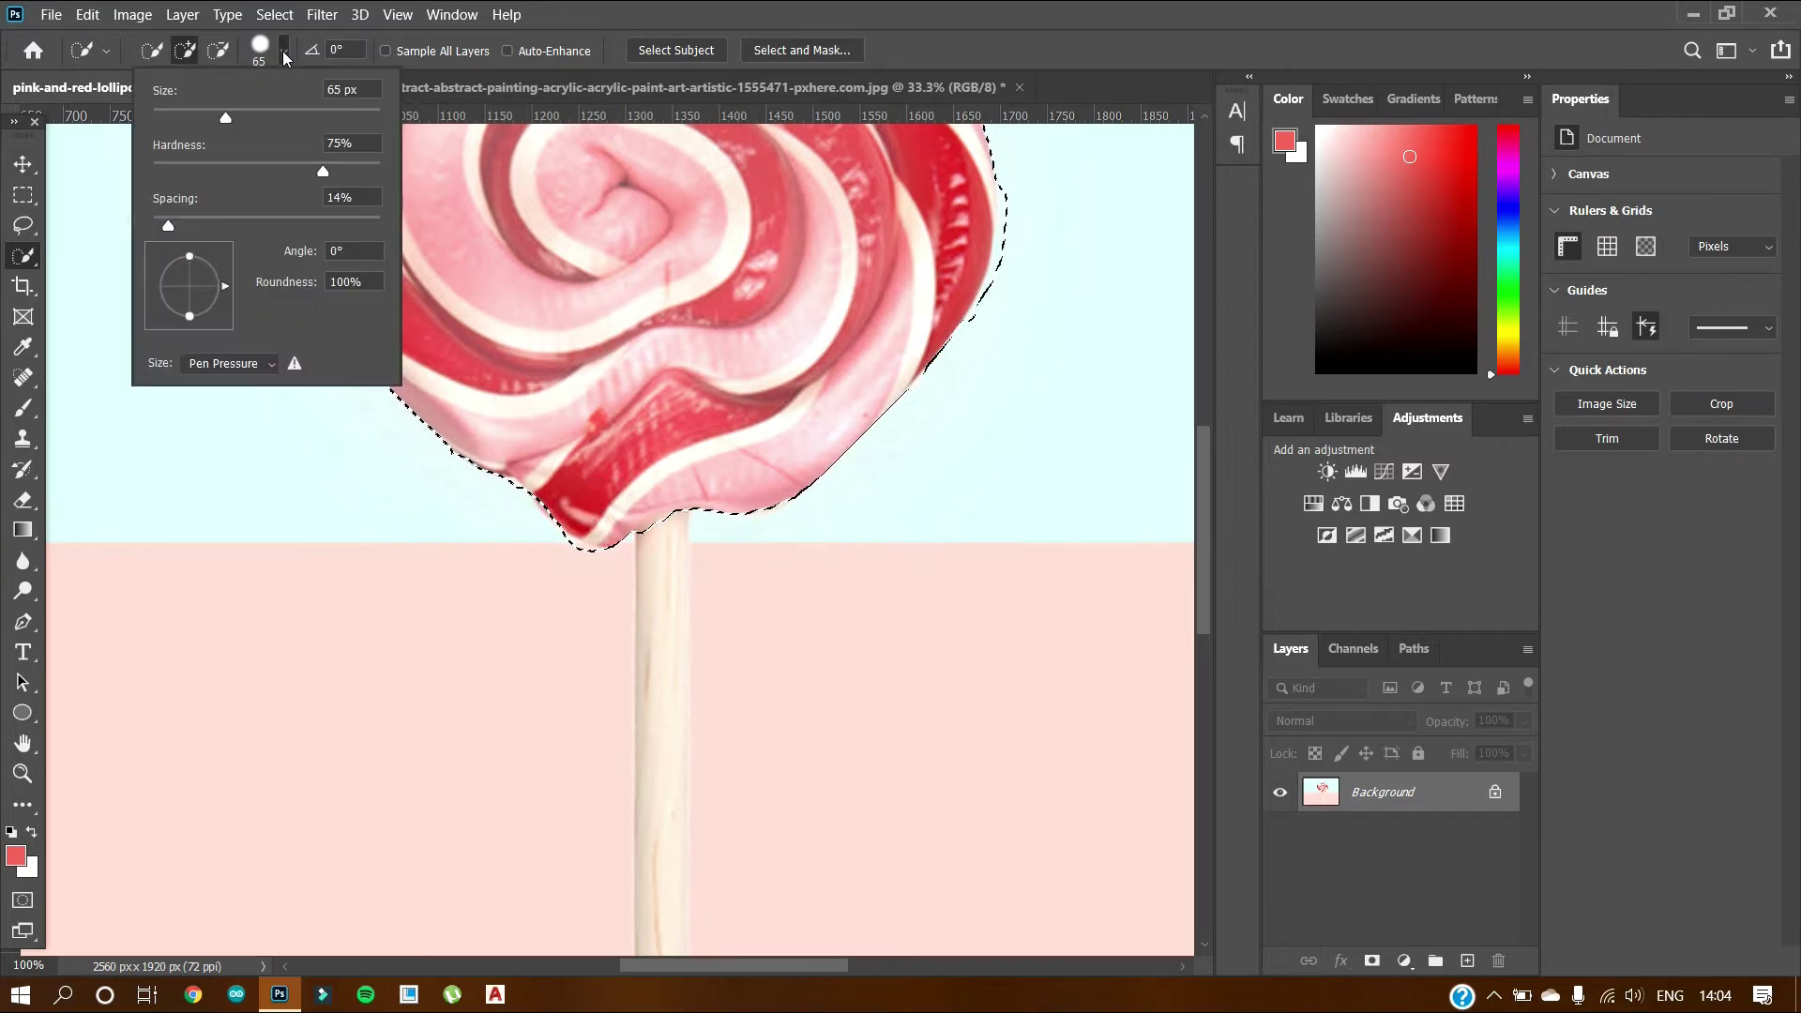
left_click_drag(225, 118, 186, 127)
left_click(601, 422)
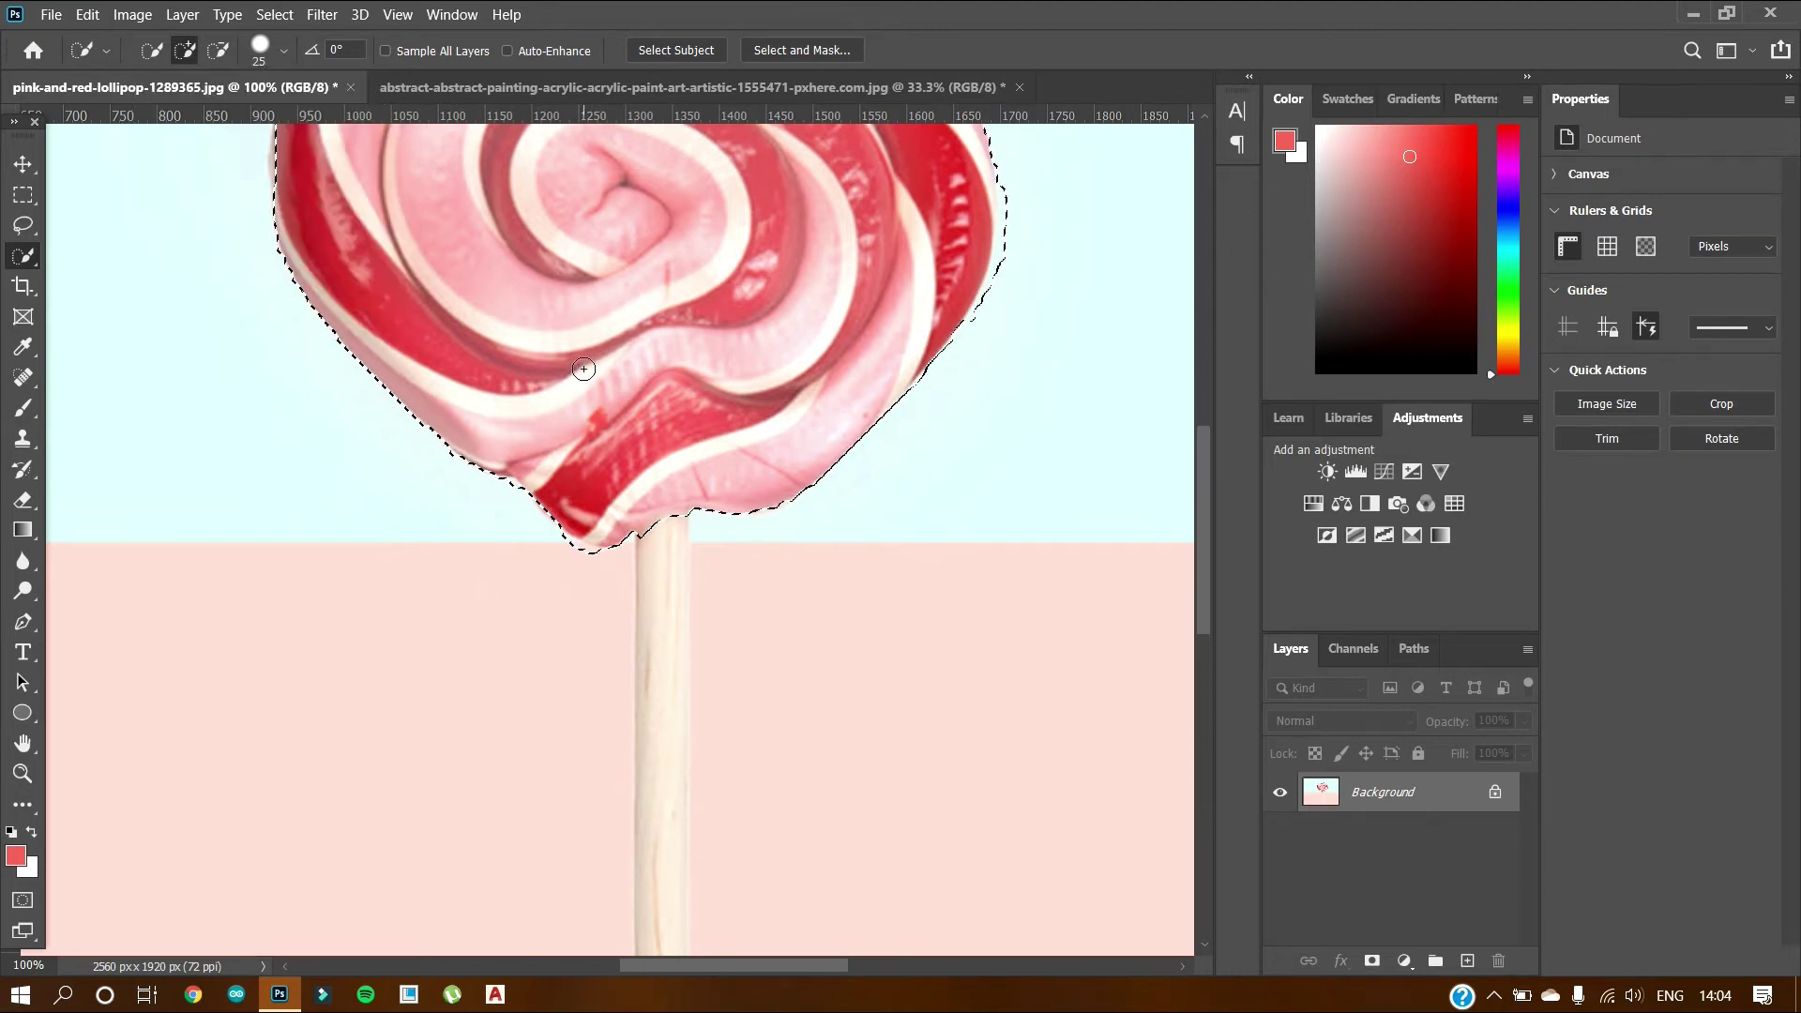
left_click_drag(615, 542, 648, 528)
Add the missed candy areas along the left and upper edges of the lollipop head to the selection
scroll(449, 341, "up", 2)
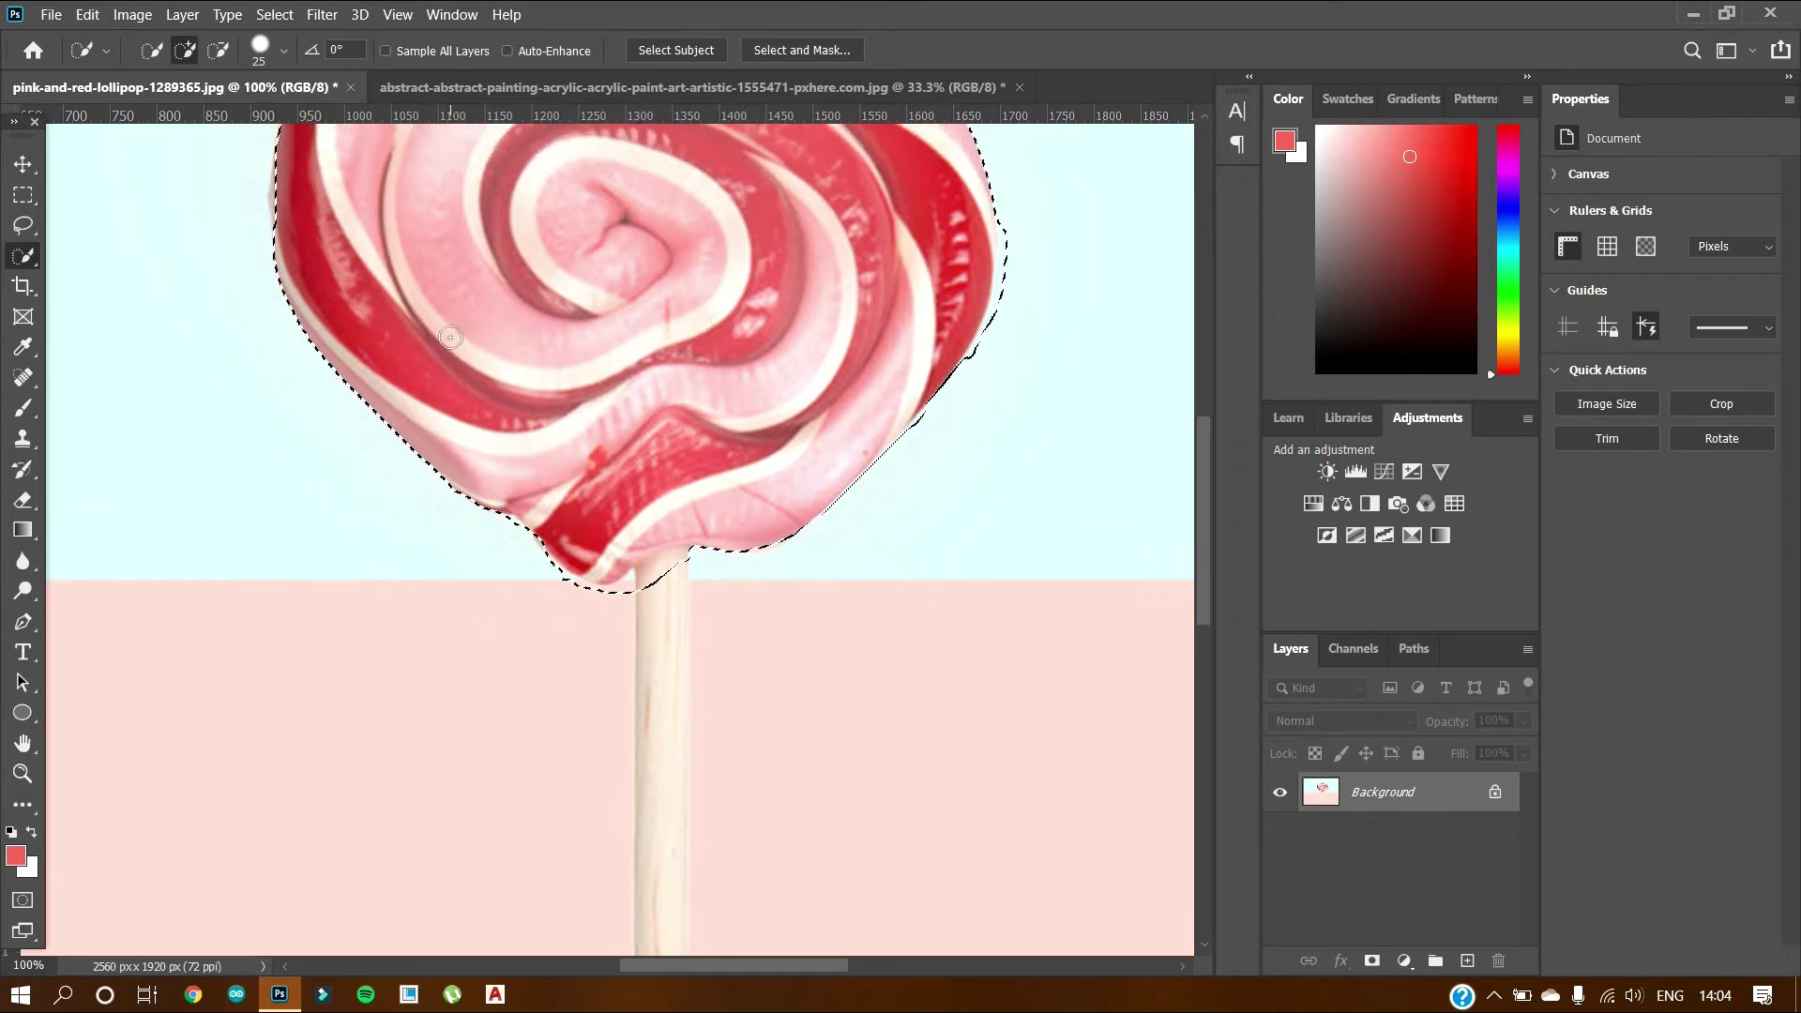
left_click(321, 309)
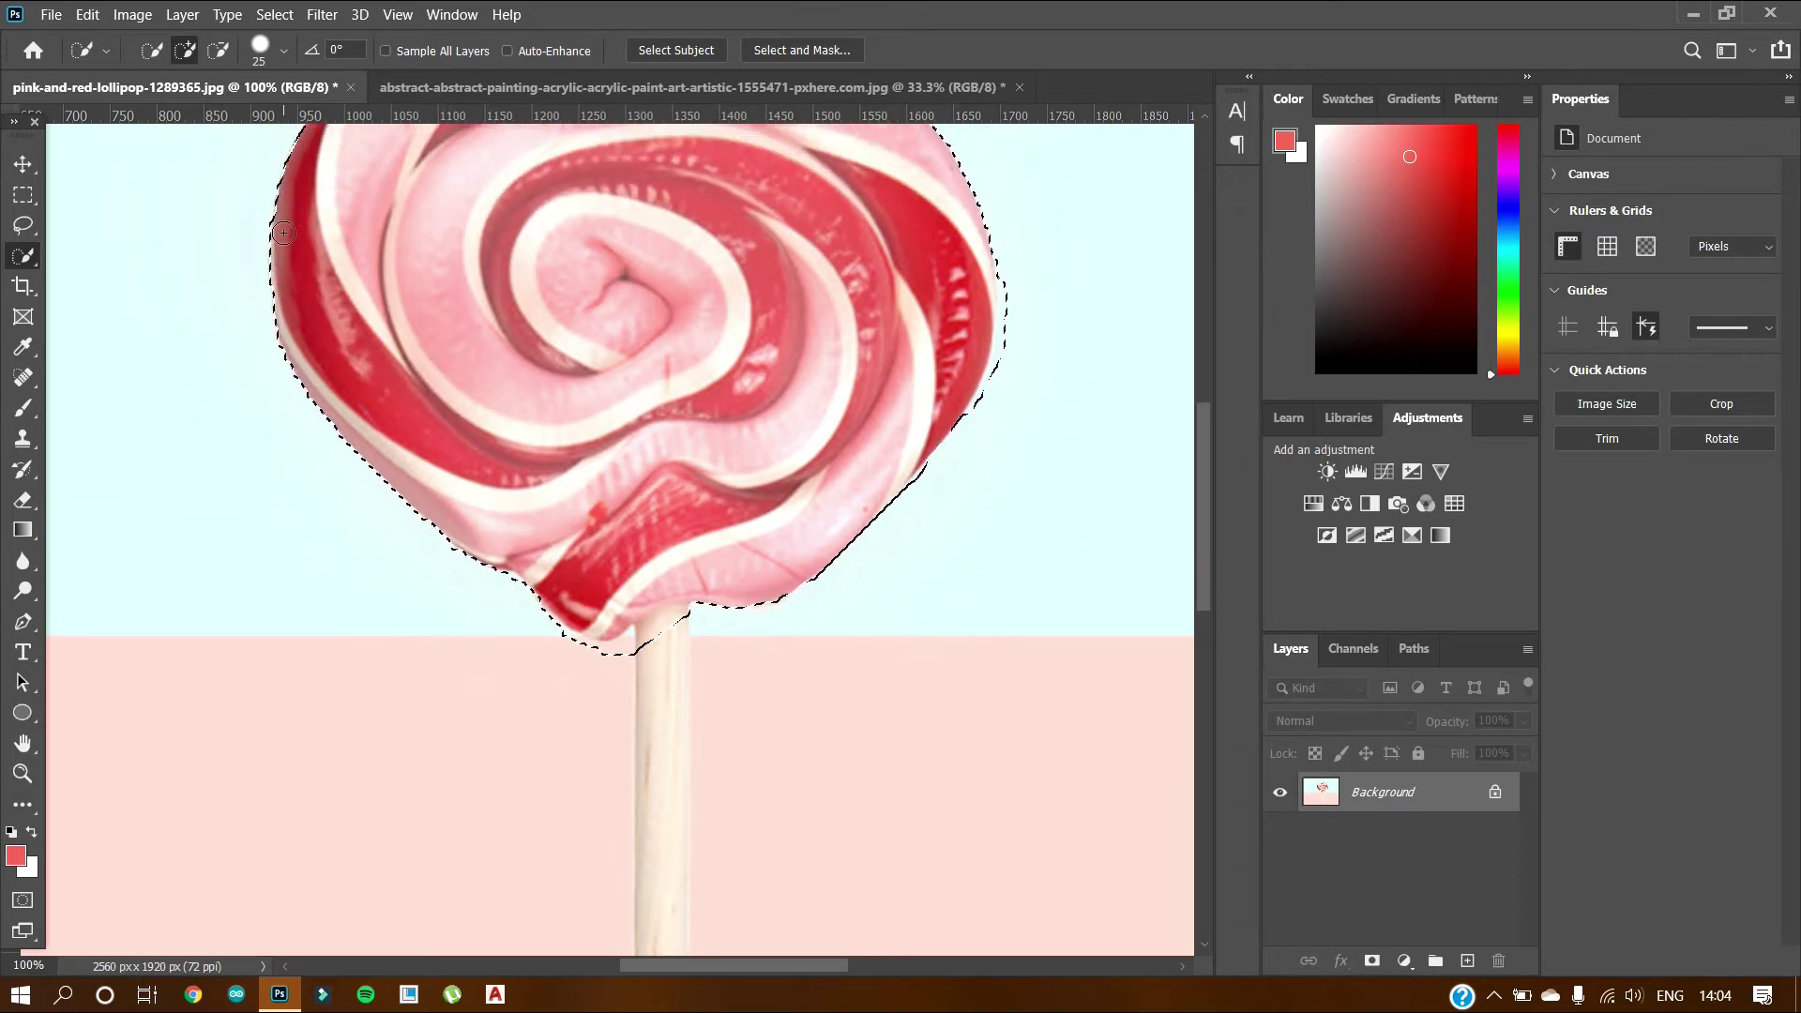
scroll(300, 239, "up", 2)
scroll(318, 270, "up", 2)
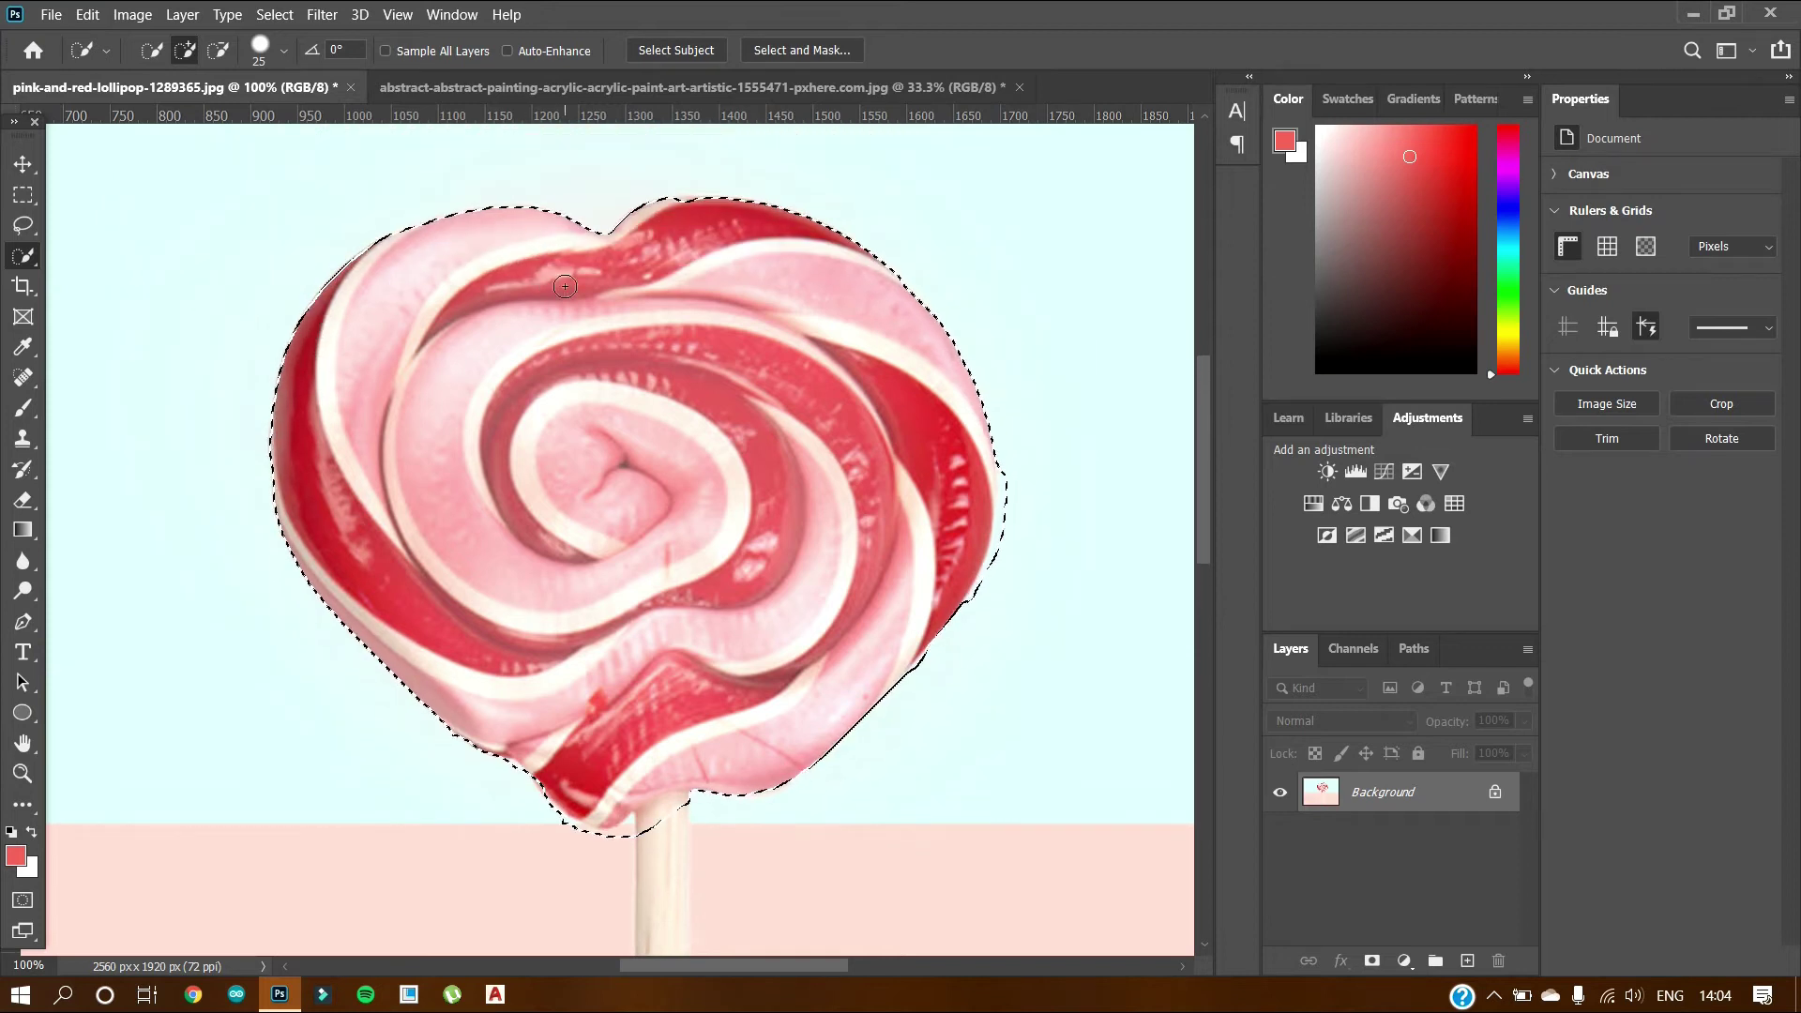
mouse_move(675, 235)
left_mouse_down()
mouse_move(682, 214)
mouse_move(720, 223)
left_mouse_up()
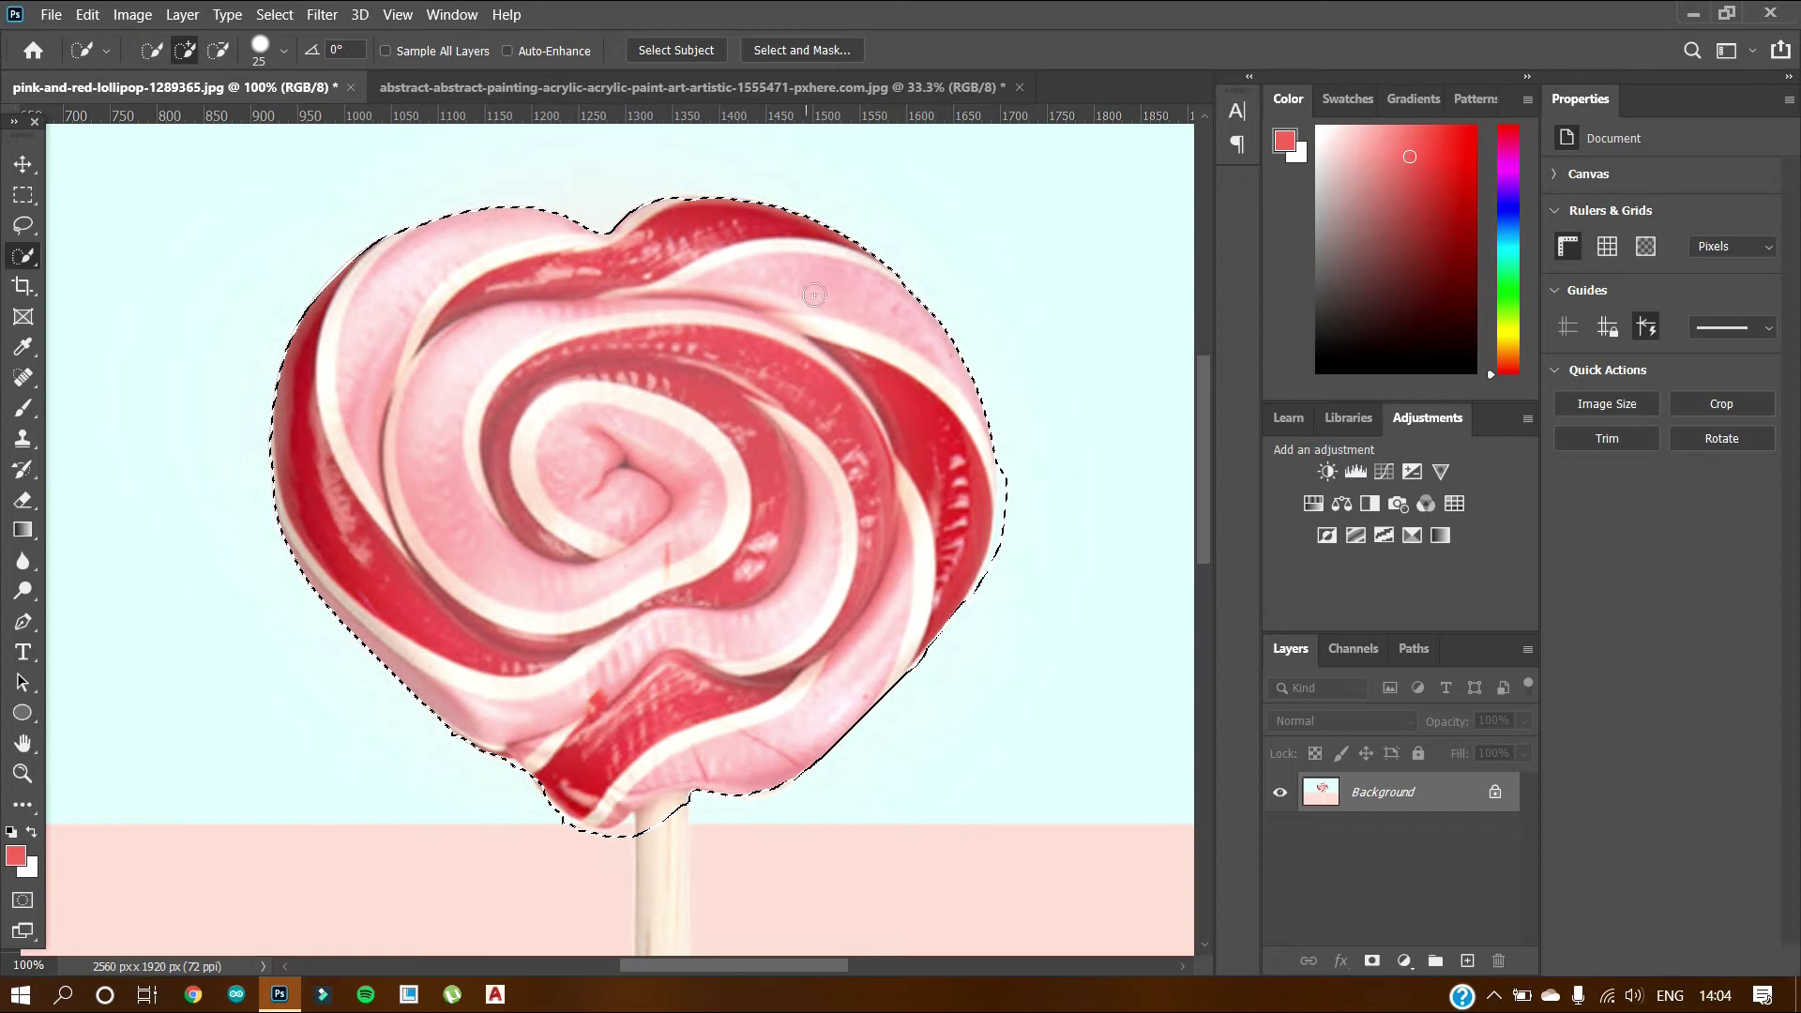
Subtract the background spill along the candy's right edge and lower tip, and touch up the selection outline
scroll(888, 410, "down", 2)
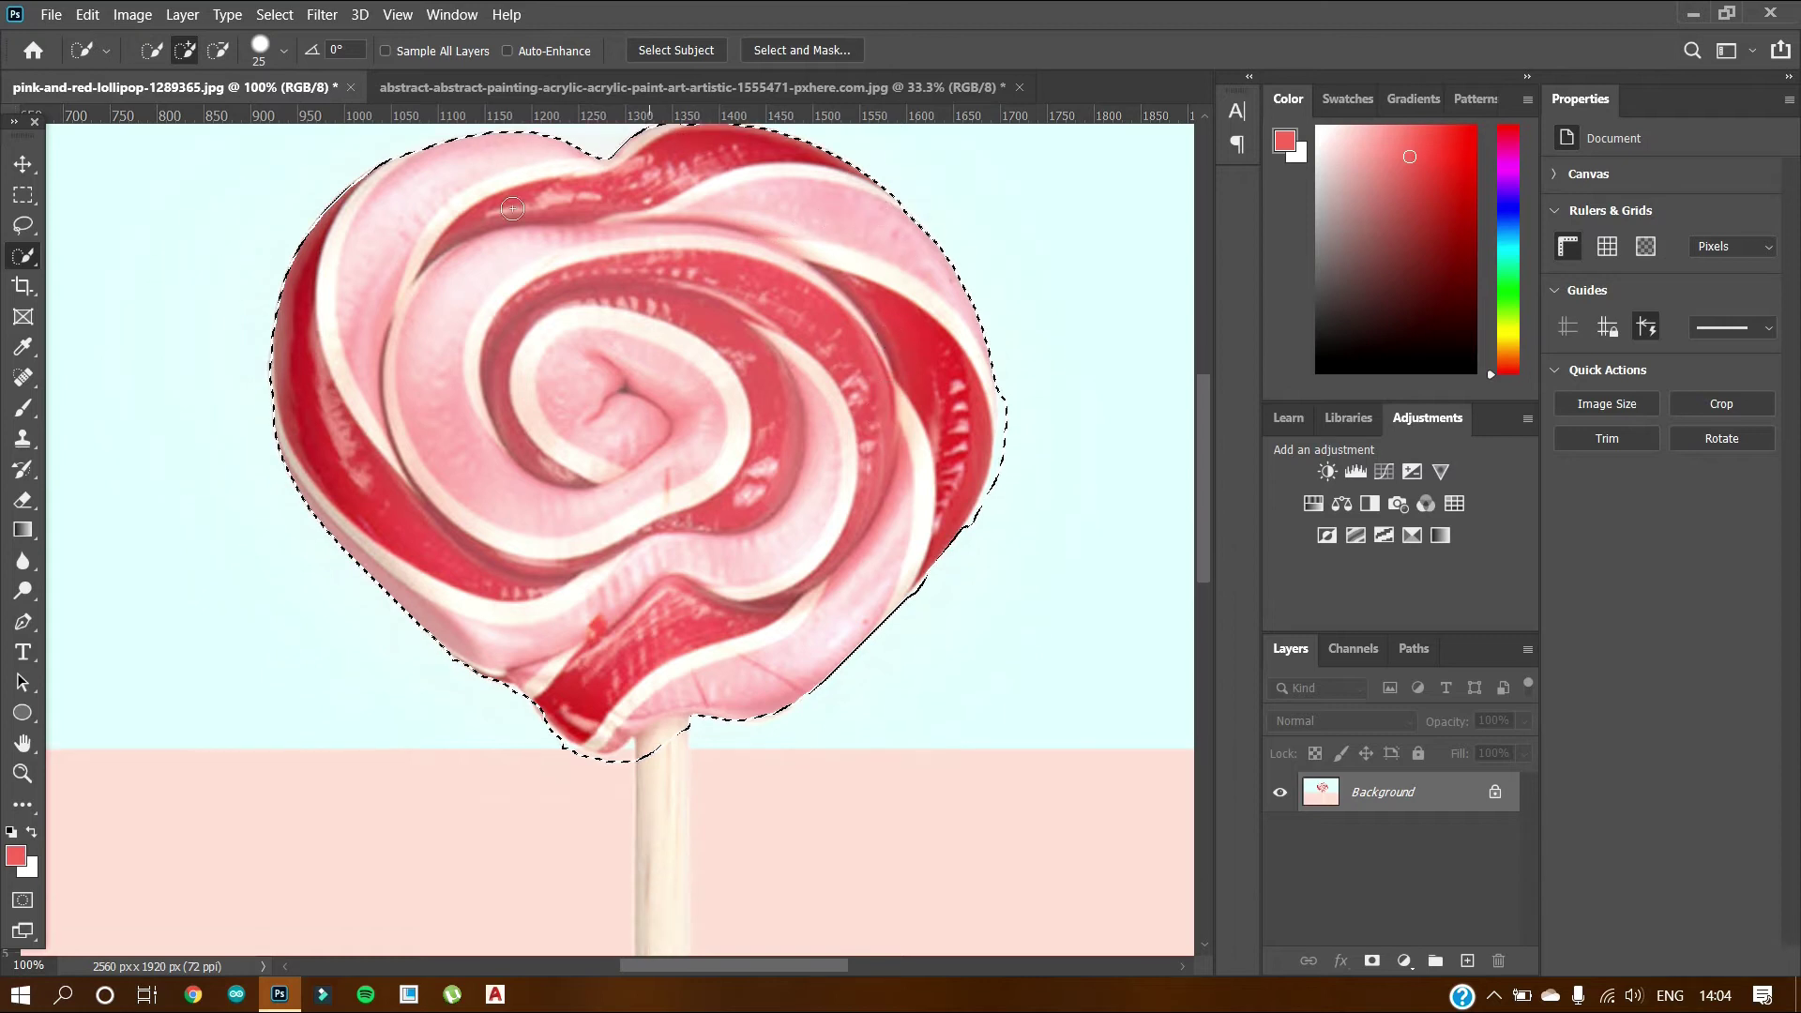
left_click(216, 52)
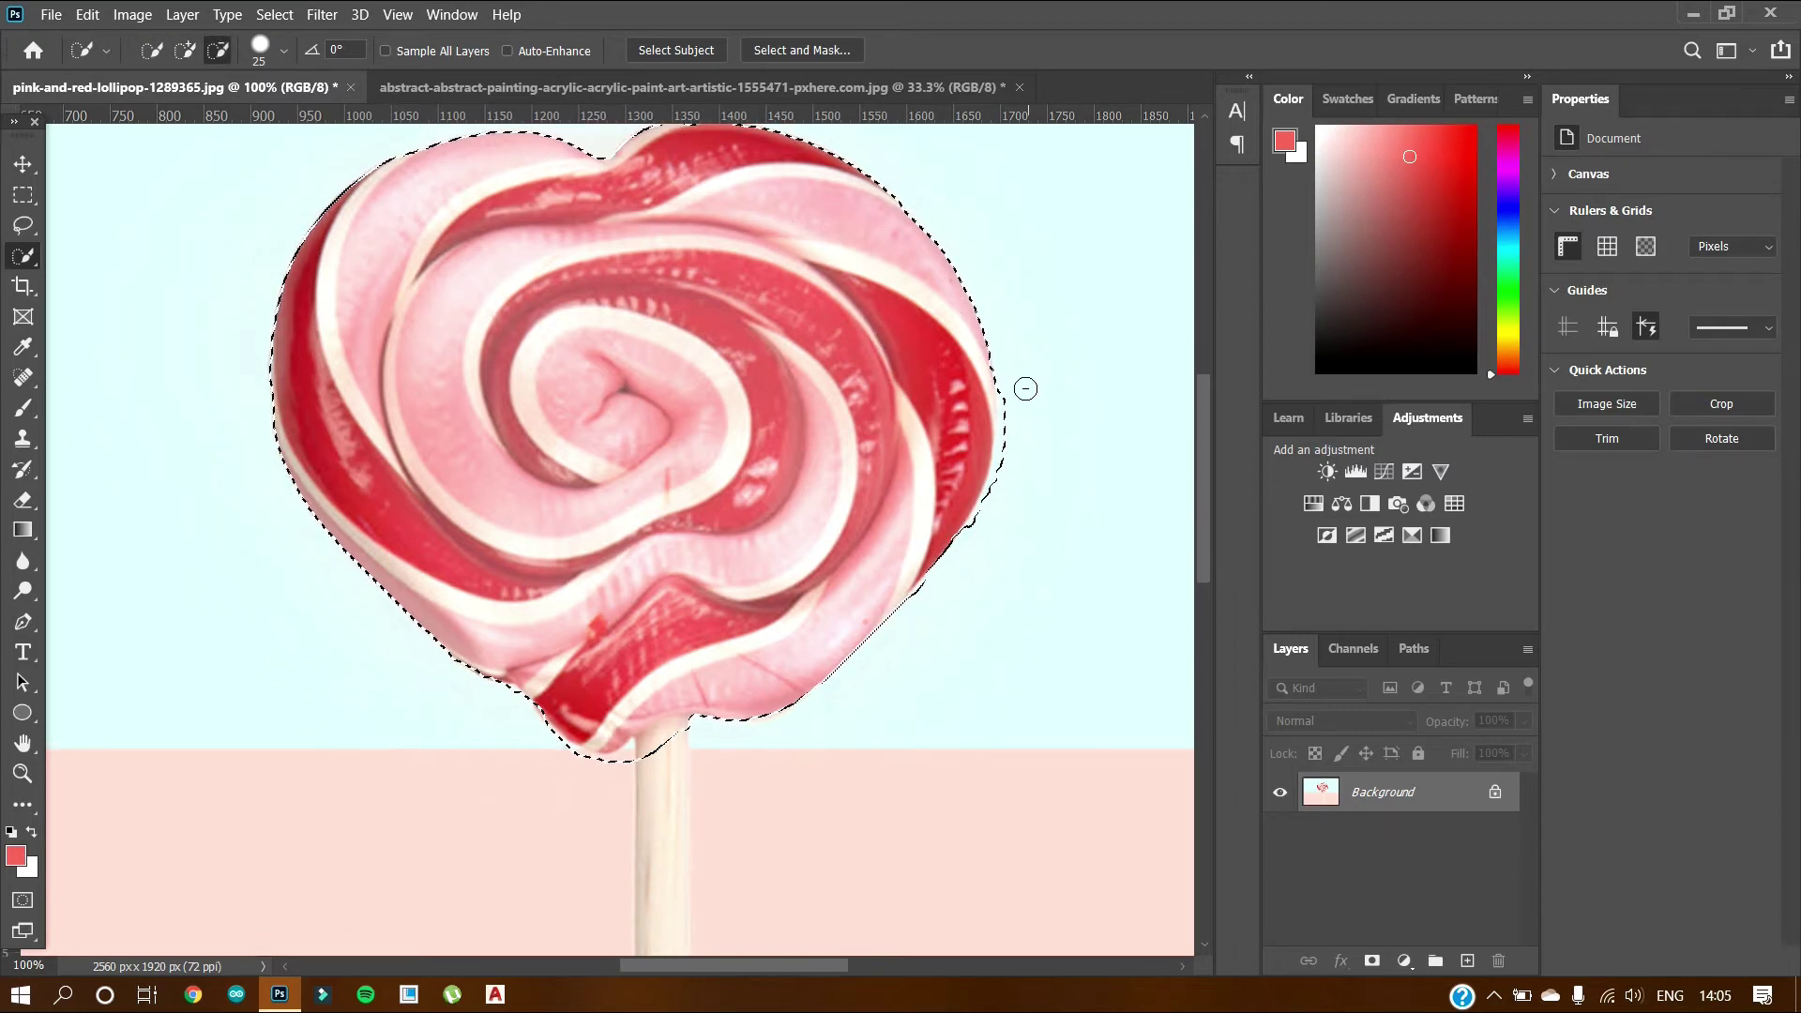
mouse_move(1016, 388)
left_mouse_down()
mouse_move(1009, 464)
mouse_move(1014, 392)
mouse_move(1009, 462)
mouse_move(970, 549)
mouse_move(985, 510)
left_mouse_up()
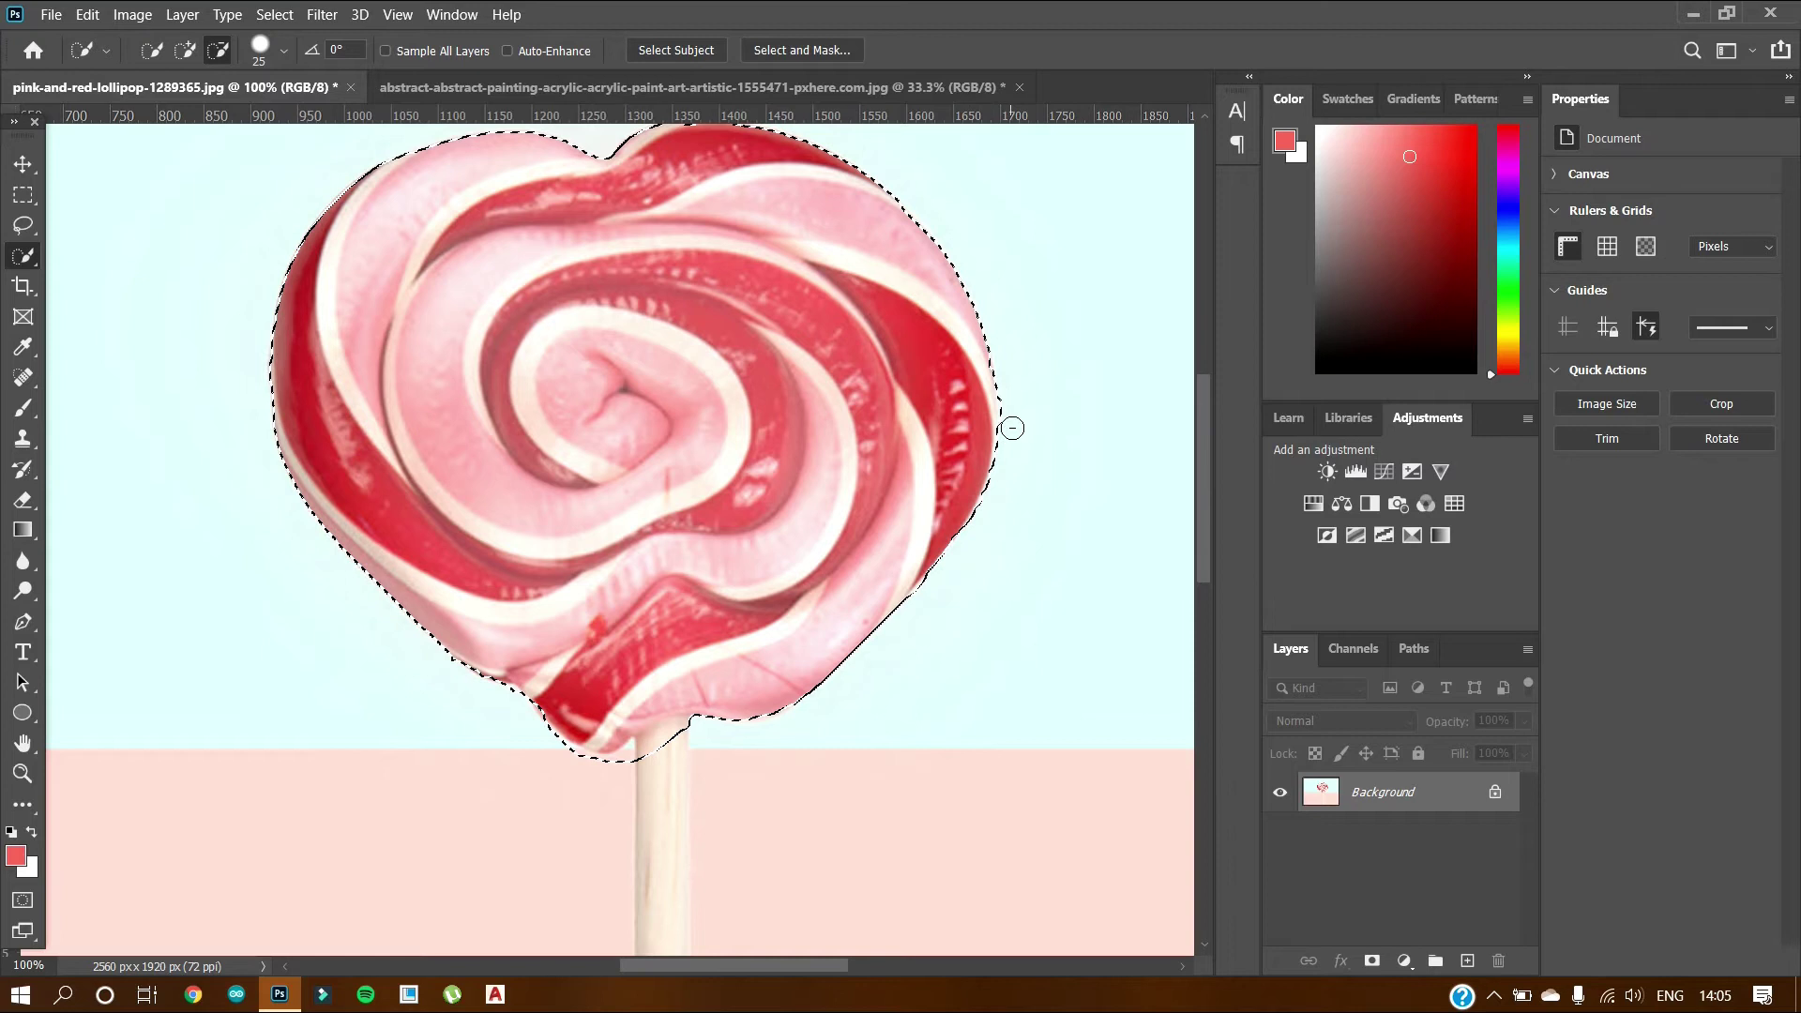
scroll(860, 656, "down", 2)
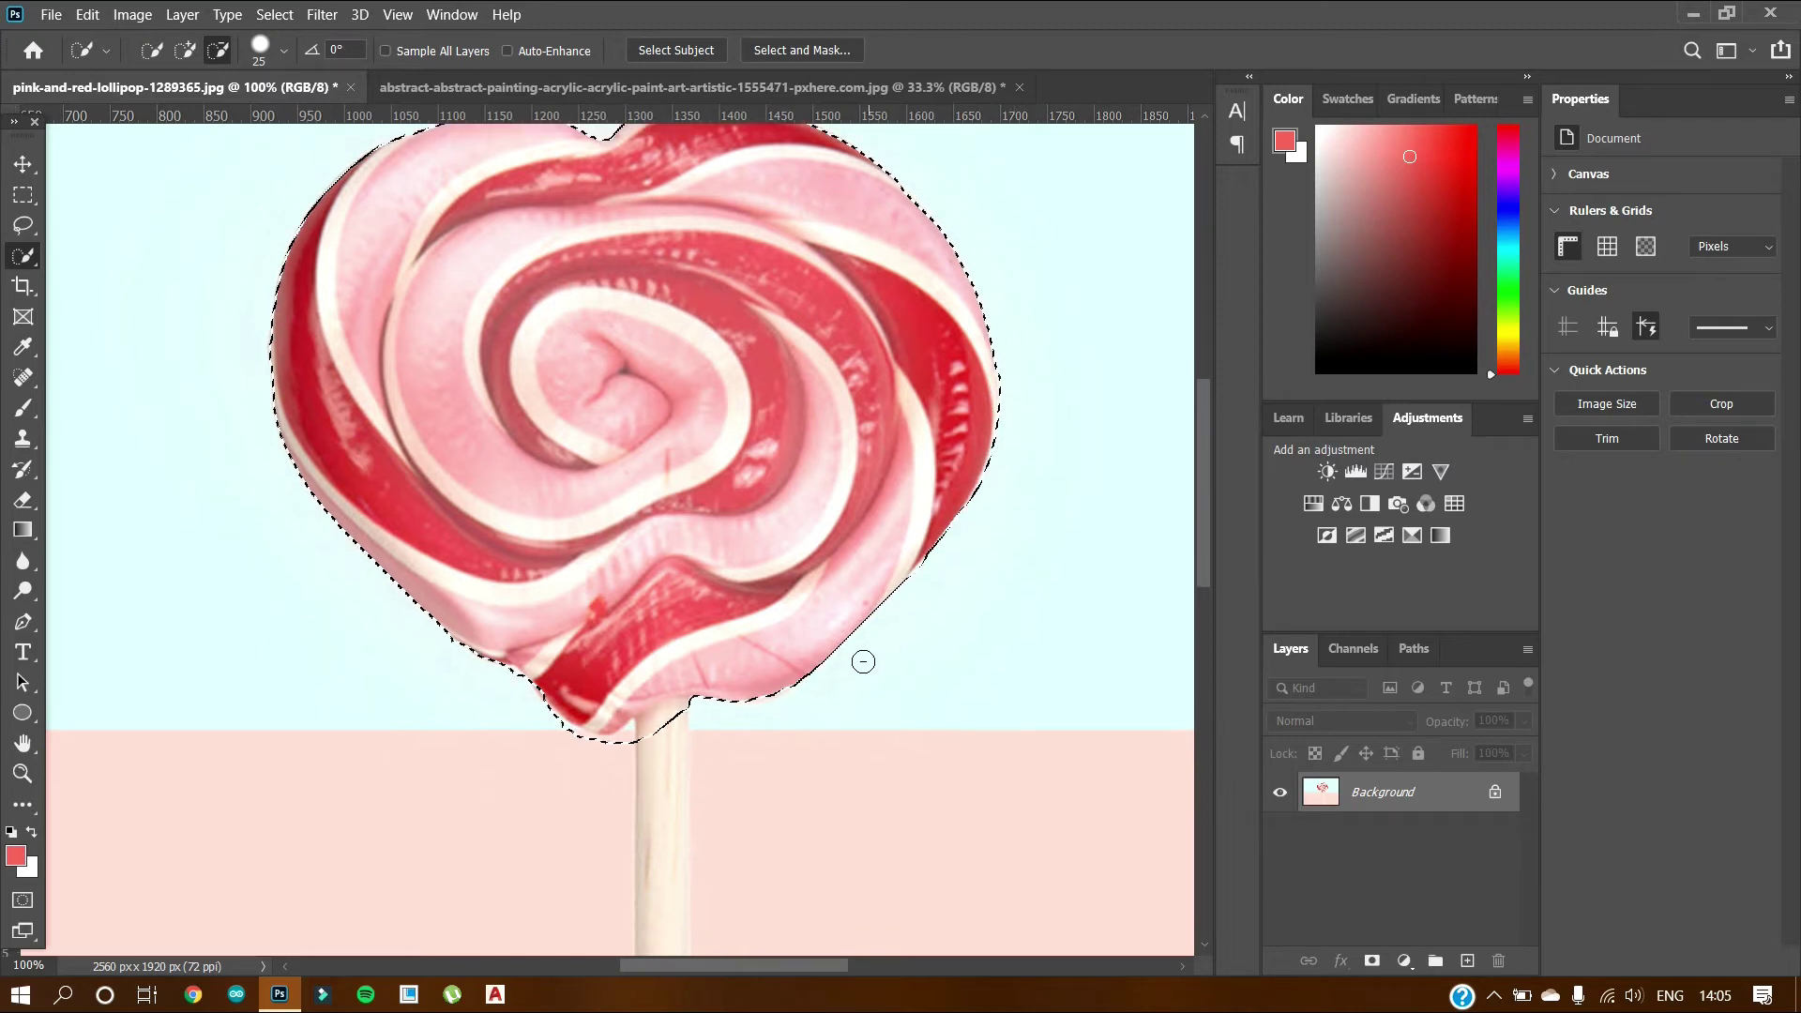
mouse_move(691, 691)
left_mouse_down()
mouse_move(674, 672)
mouse_move(586, 712)
left_mouse_up()
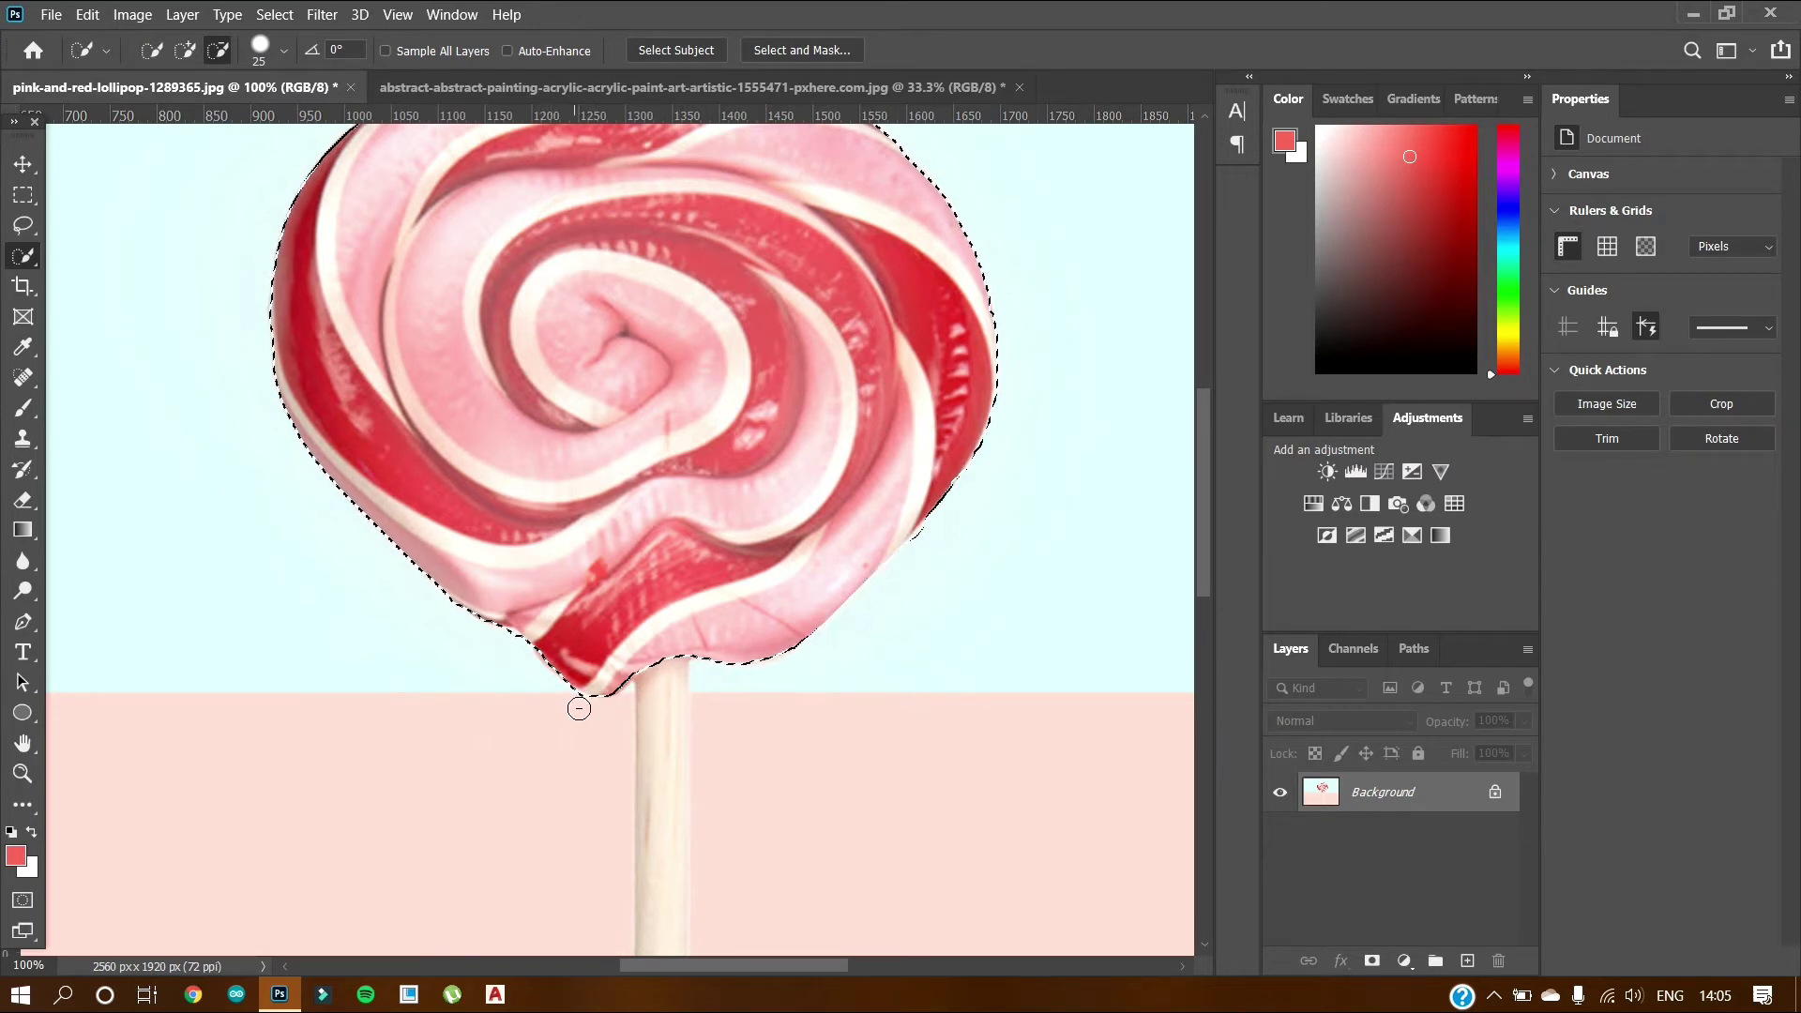
left_click(185, 50)
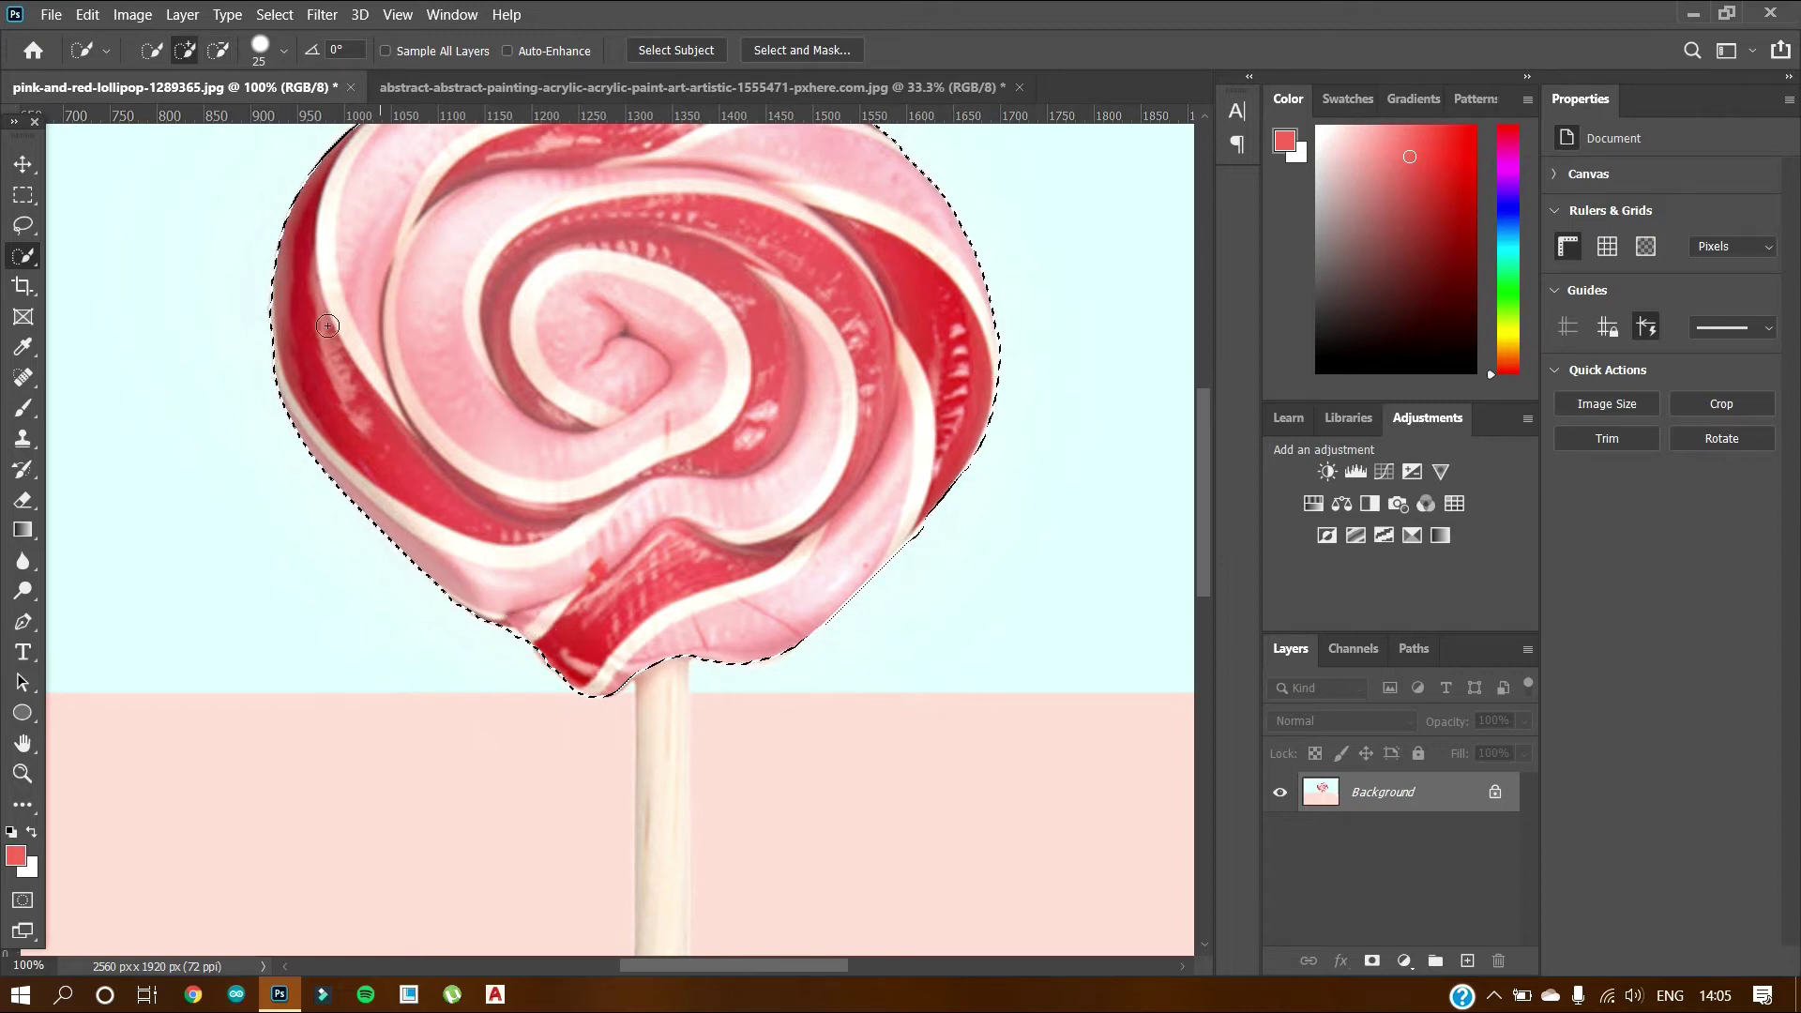
left_click(218, 50)
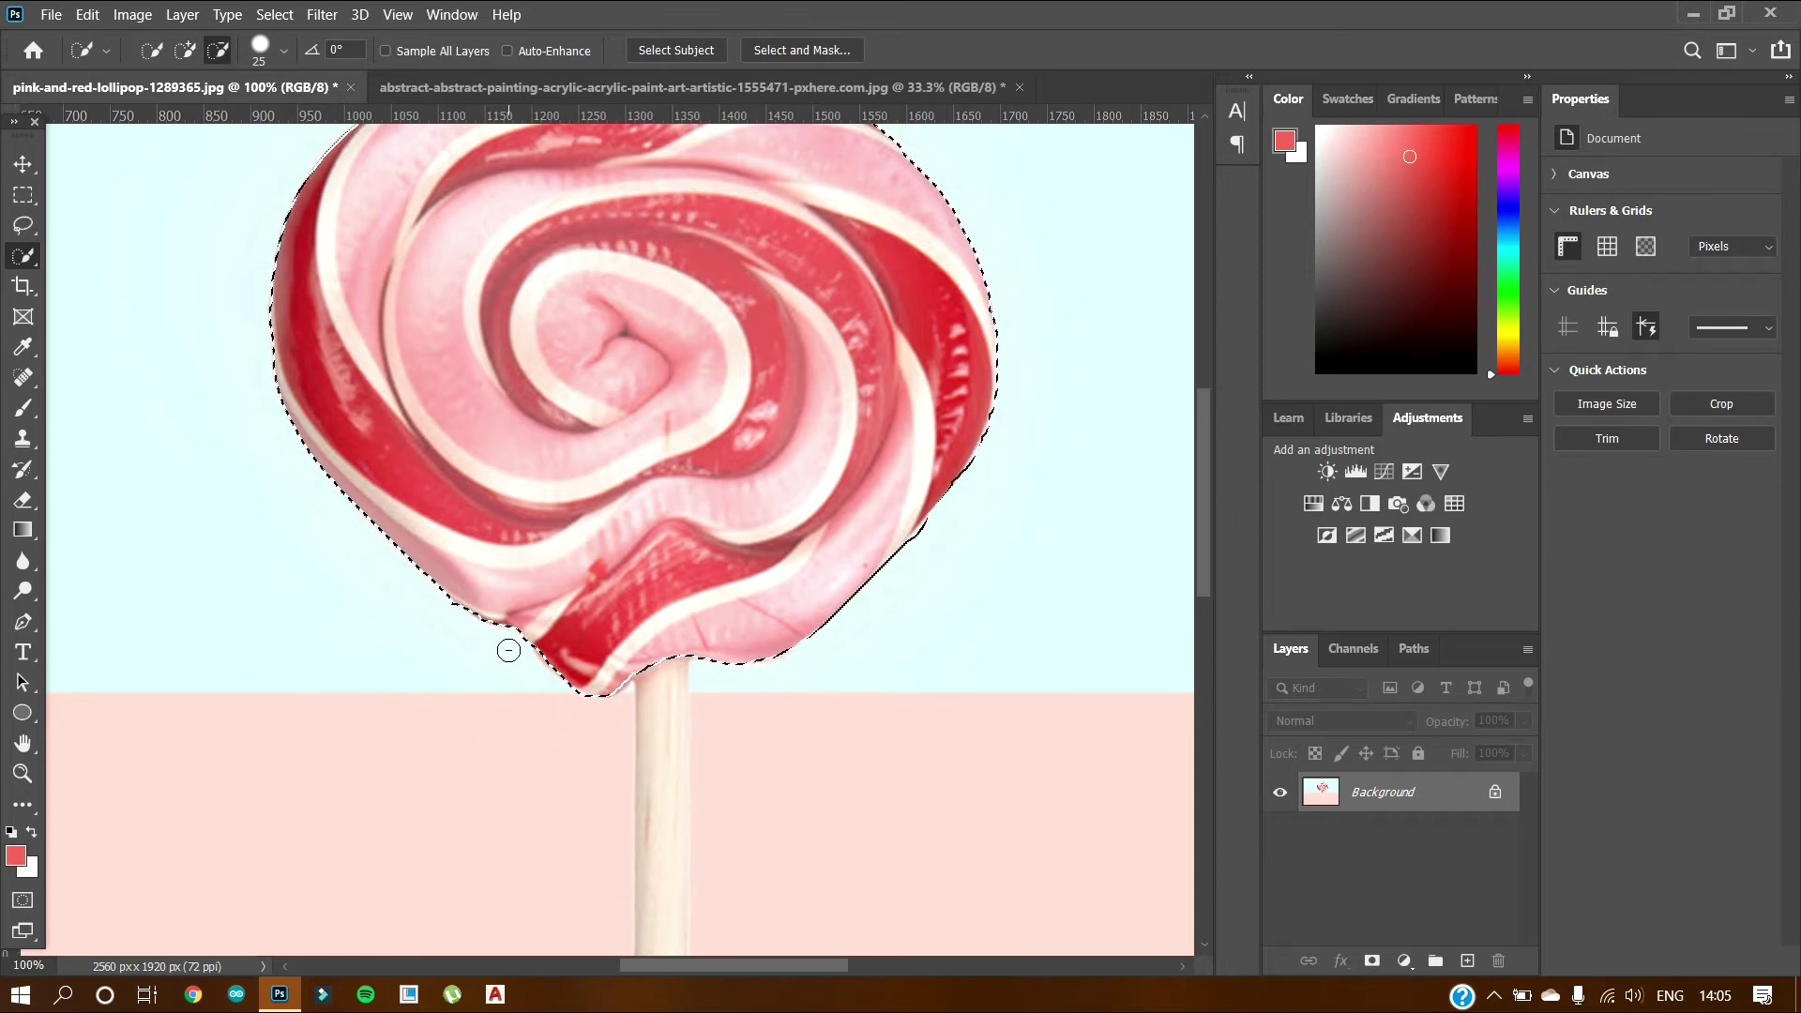
left_click(185, 50)
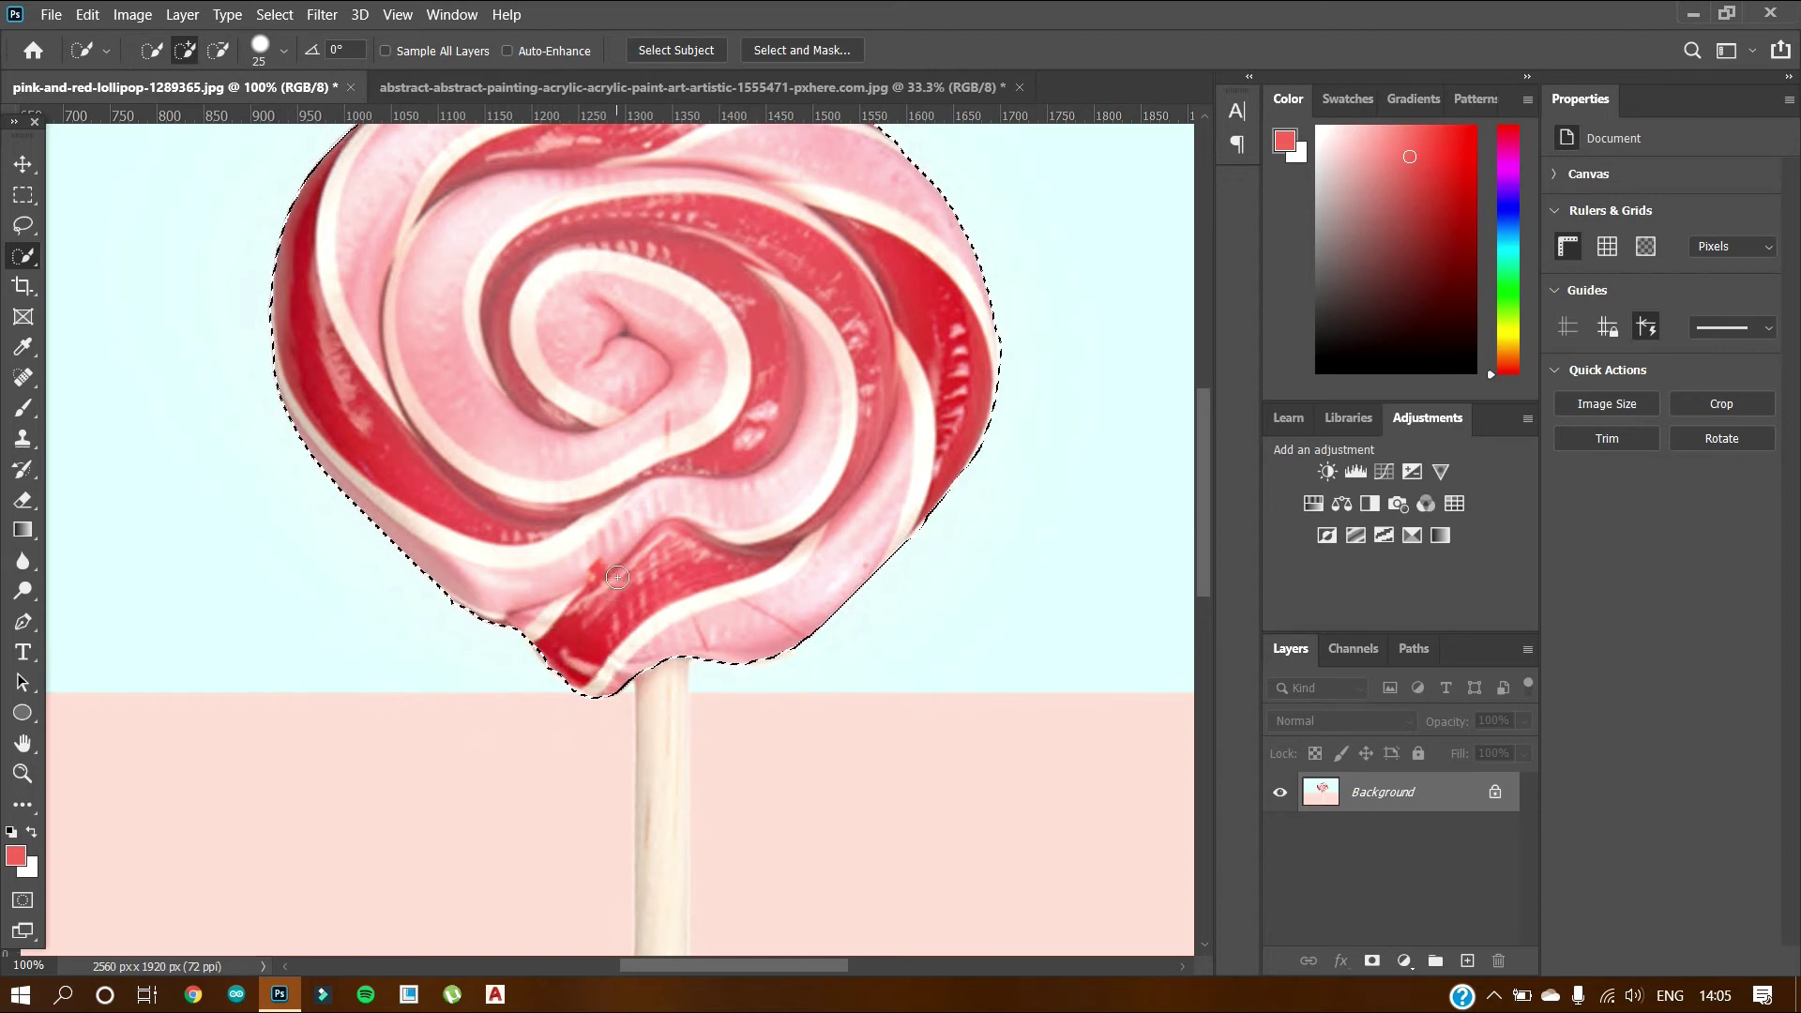
Add the wooden stick to the selection, from its upper end under the candy down to the image's lower edge
scroll(619, 581, "down", 5)
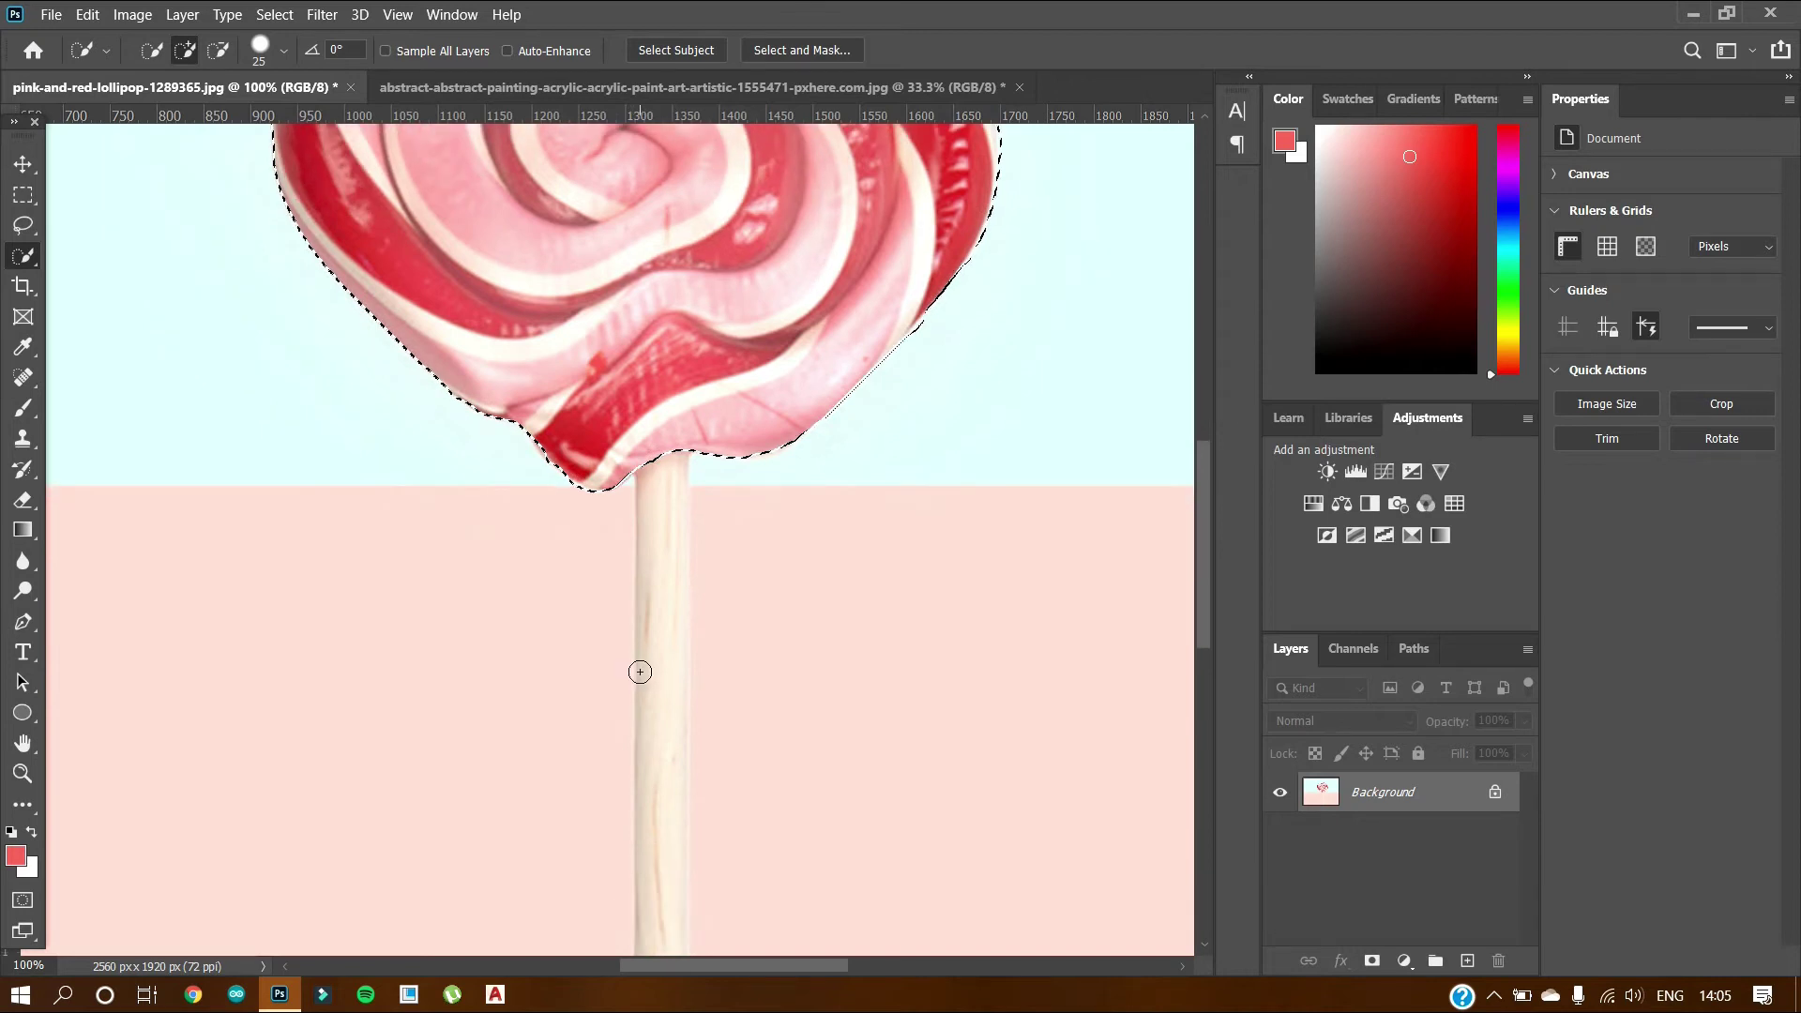
scroll(640, 671, "down", 1)
mouse_move(689, 389)
left_mouse_down()
mouse_move(665, 420)
mouse_move(655, 587)
left_mouse_up()
left_click_drag(649, 660, 660, 944)
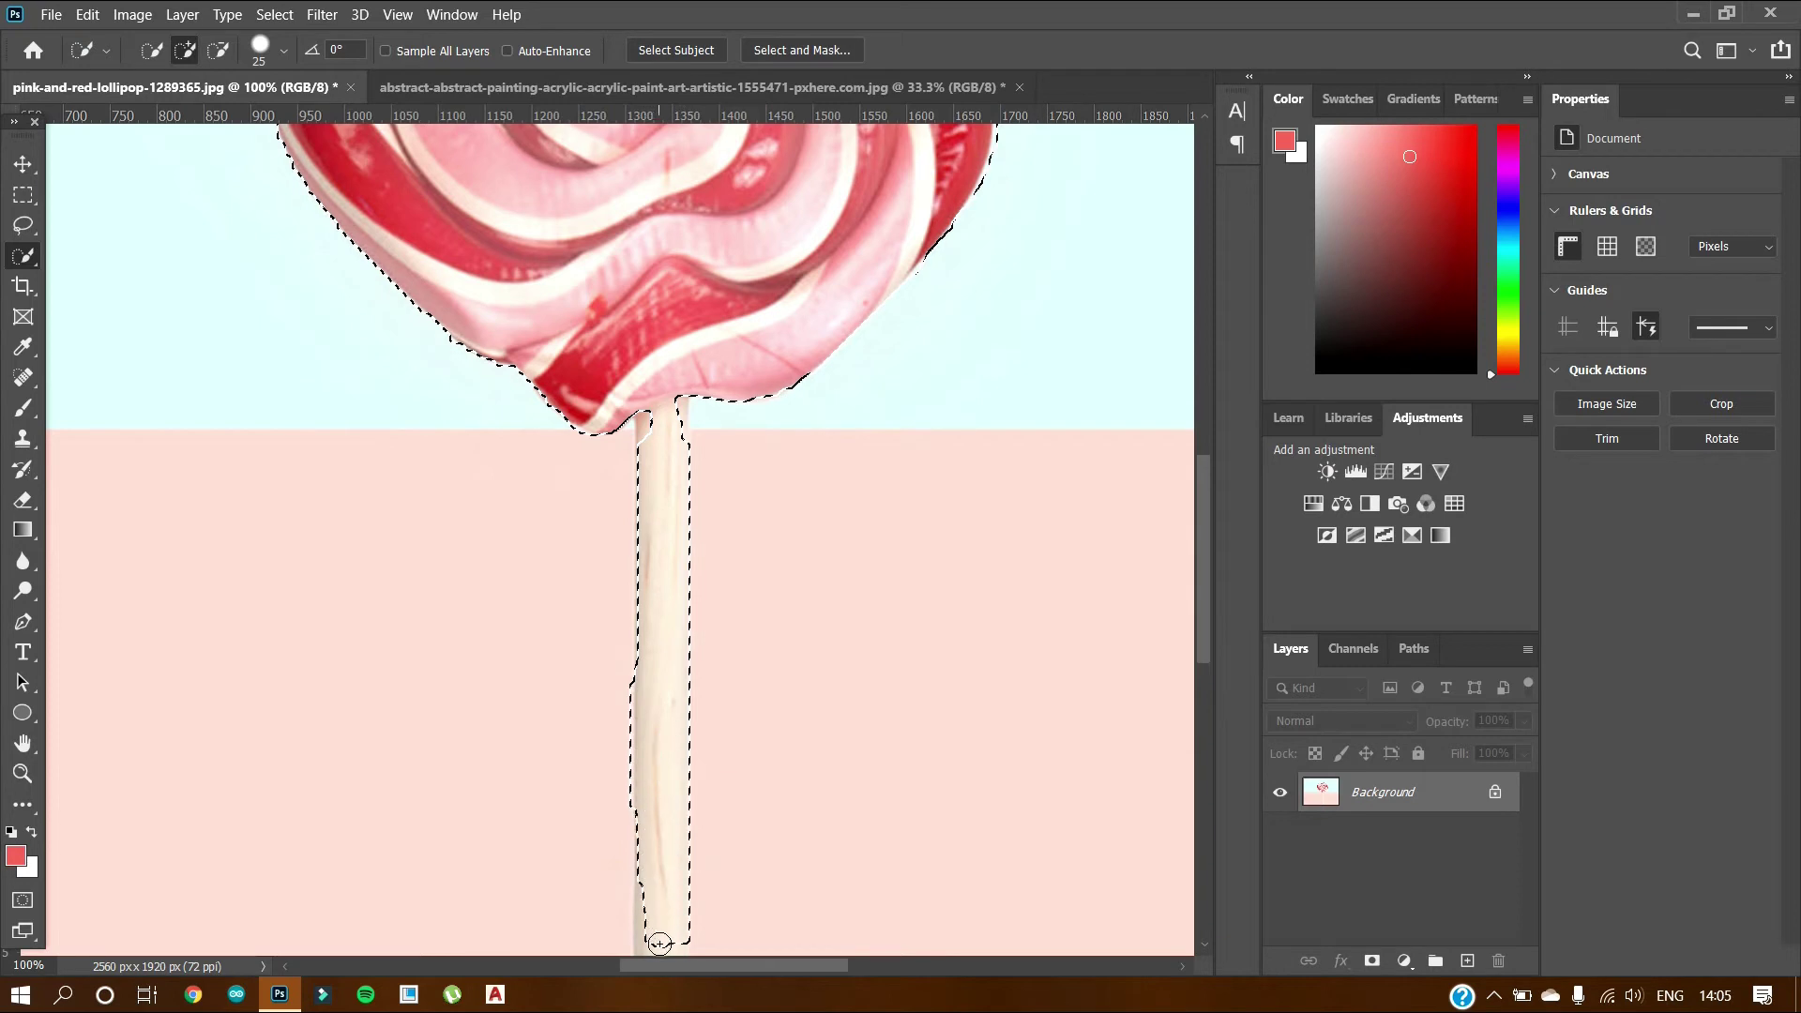
scroll(661, 901, "down", 3)
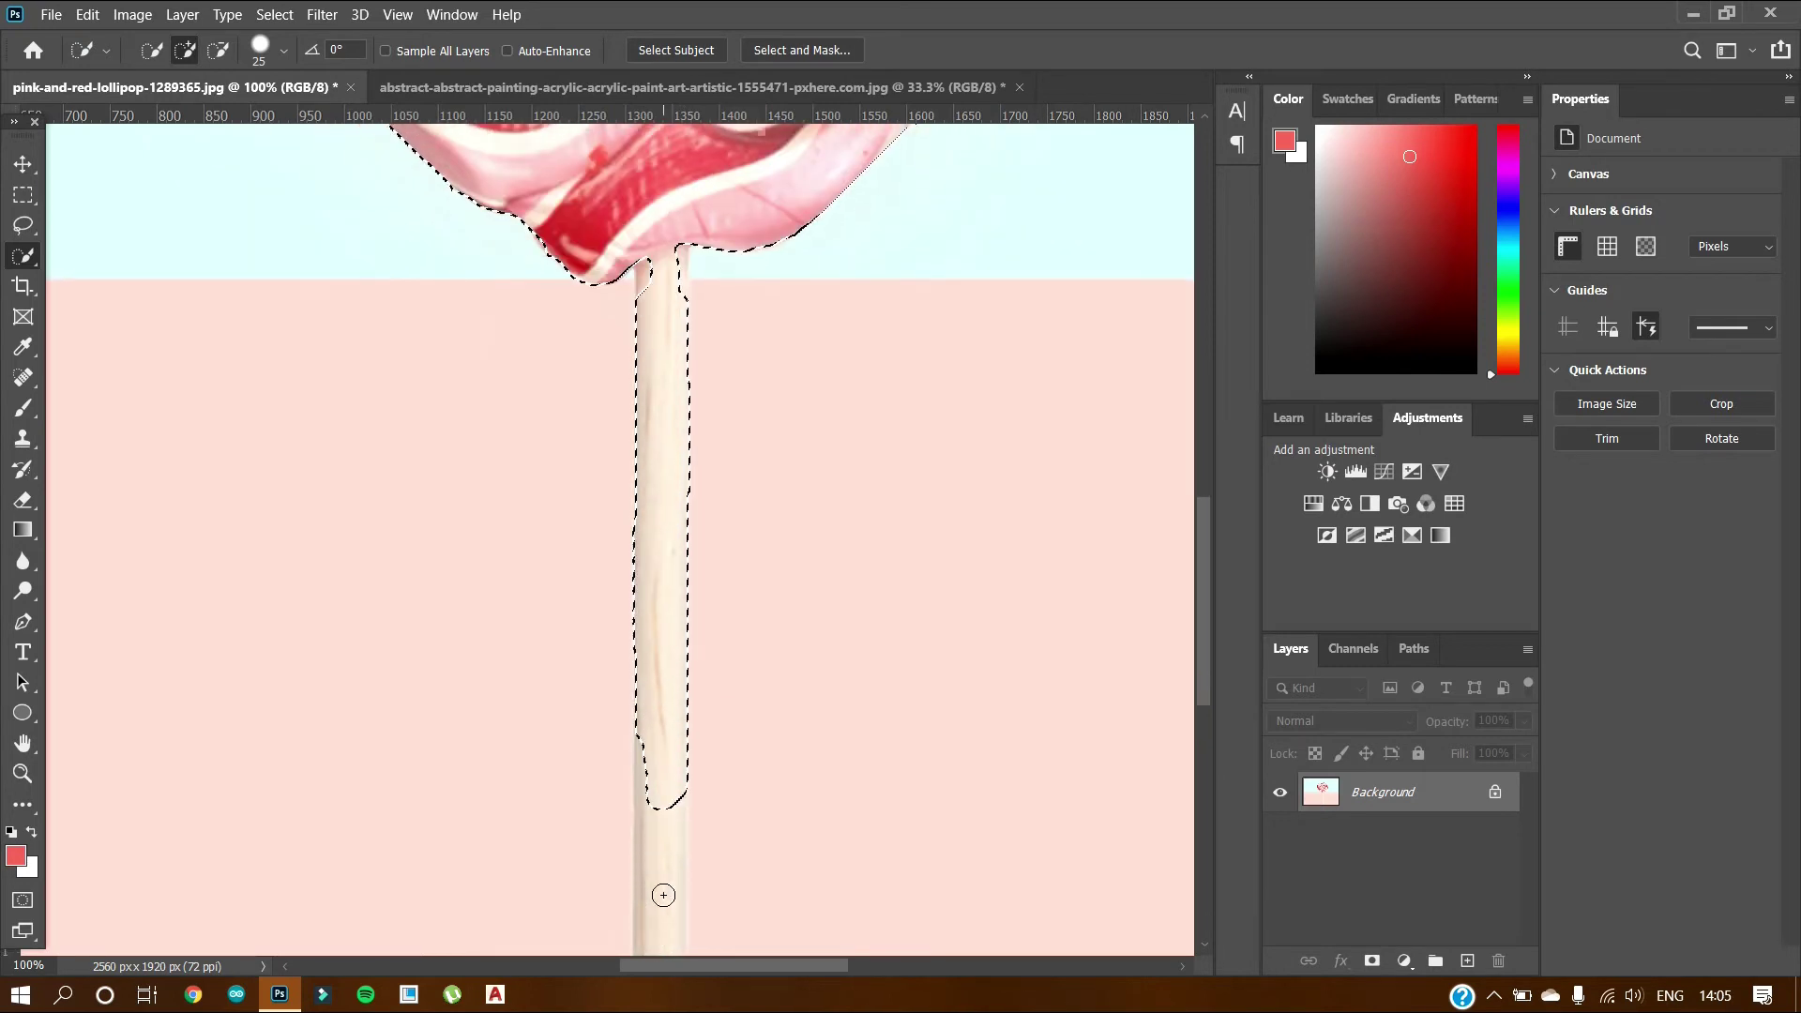
scroll(663, 895, "down", 5)
left_click_drag(646, 490, 659, 495)
mouse_move(650, 681)
left_mouse_down()
mouse_move(633, 849)
mouse_move(660, 862)
mouse_move(642, 621)
left_mouse_up()
scroll(655, 392, "up", 5)
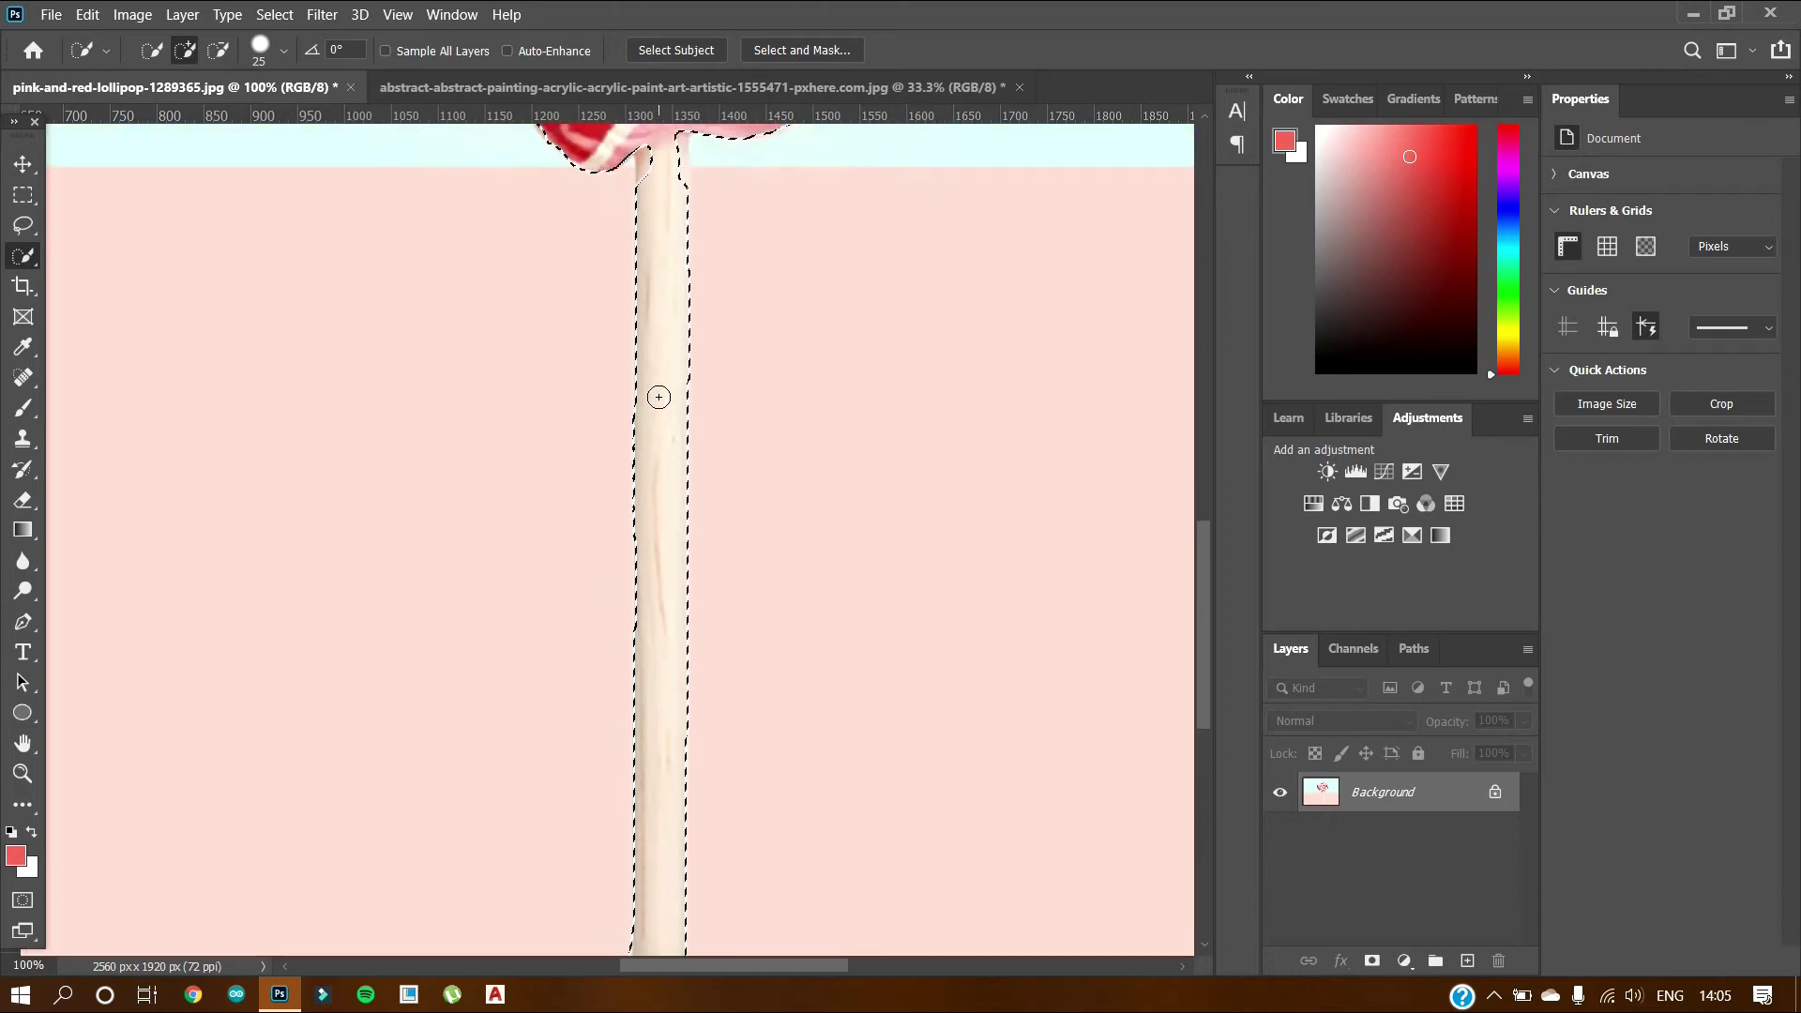
mouse_move(658, 398)
left_mouse_down()
mouse_move(672, 318)
mouse_move(676, 361)
left_mouse_up()
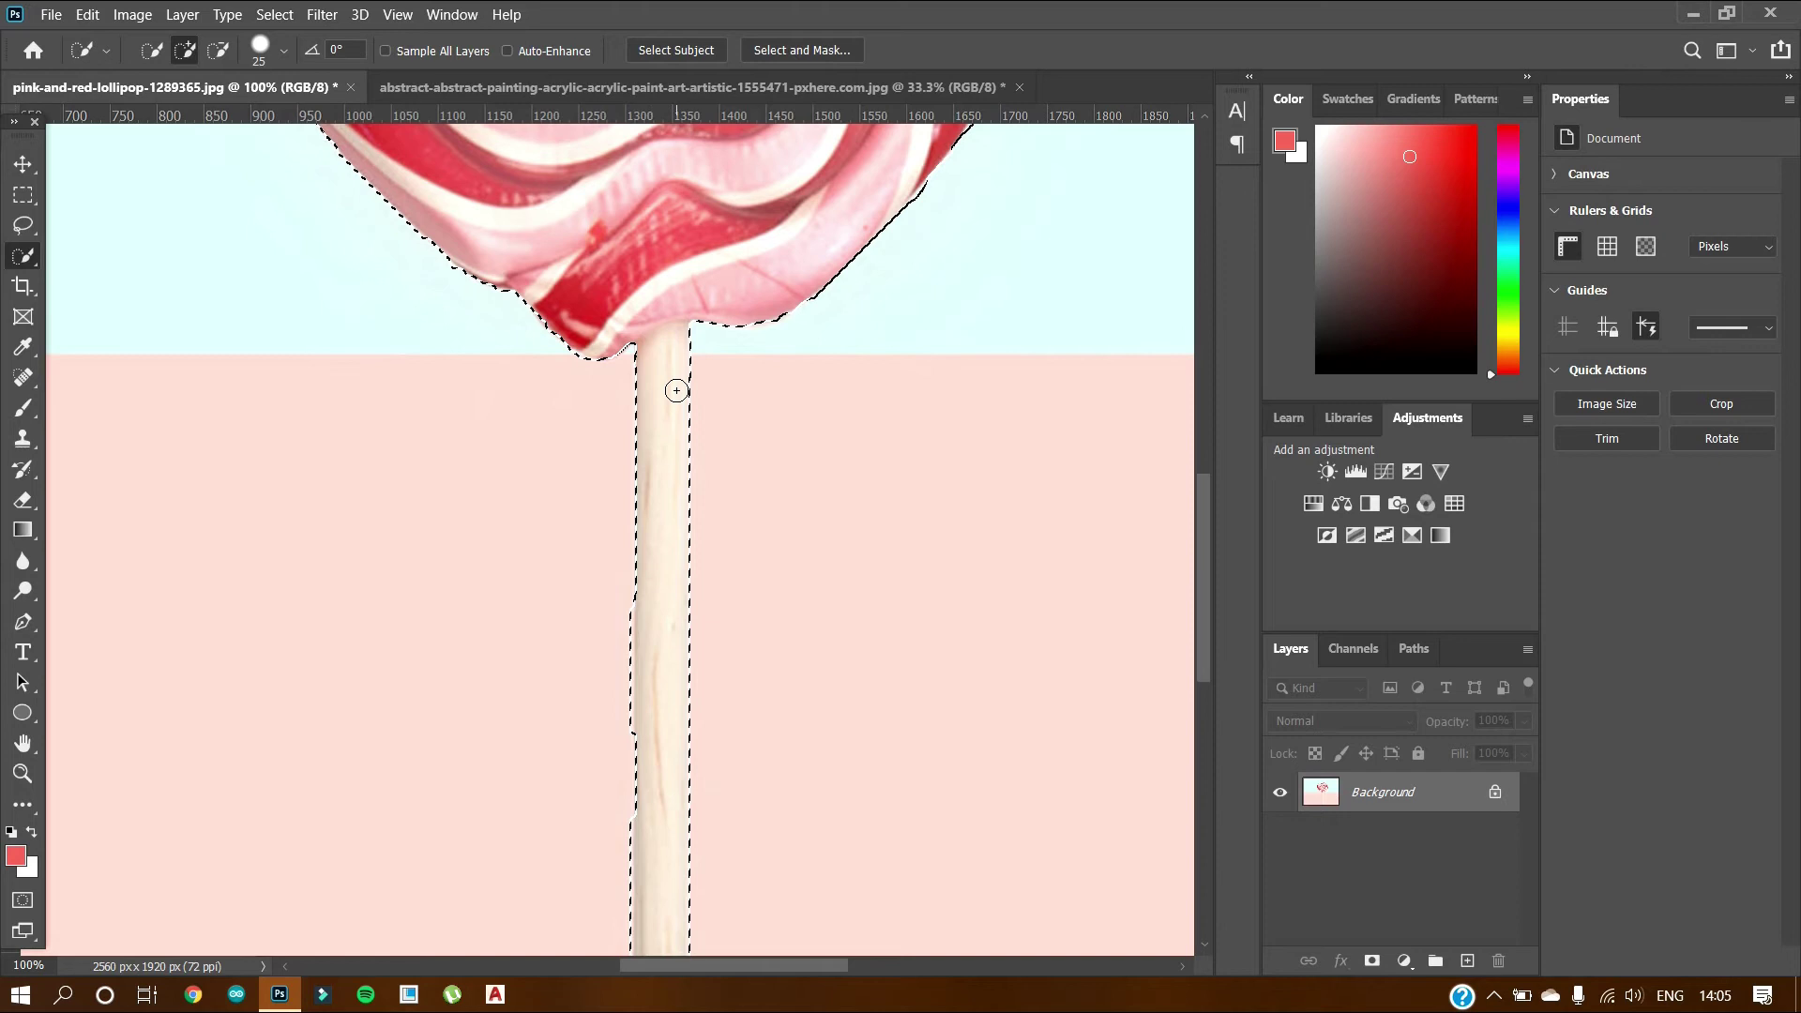
Subtract the background spill beside the stick's lower end and along its left edge from the selection
scroll(650, 394, "down", 5)
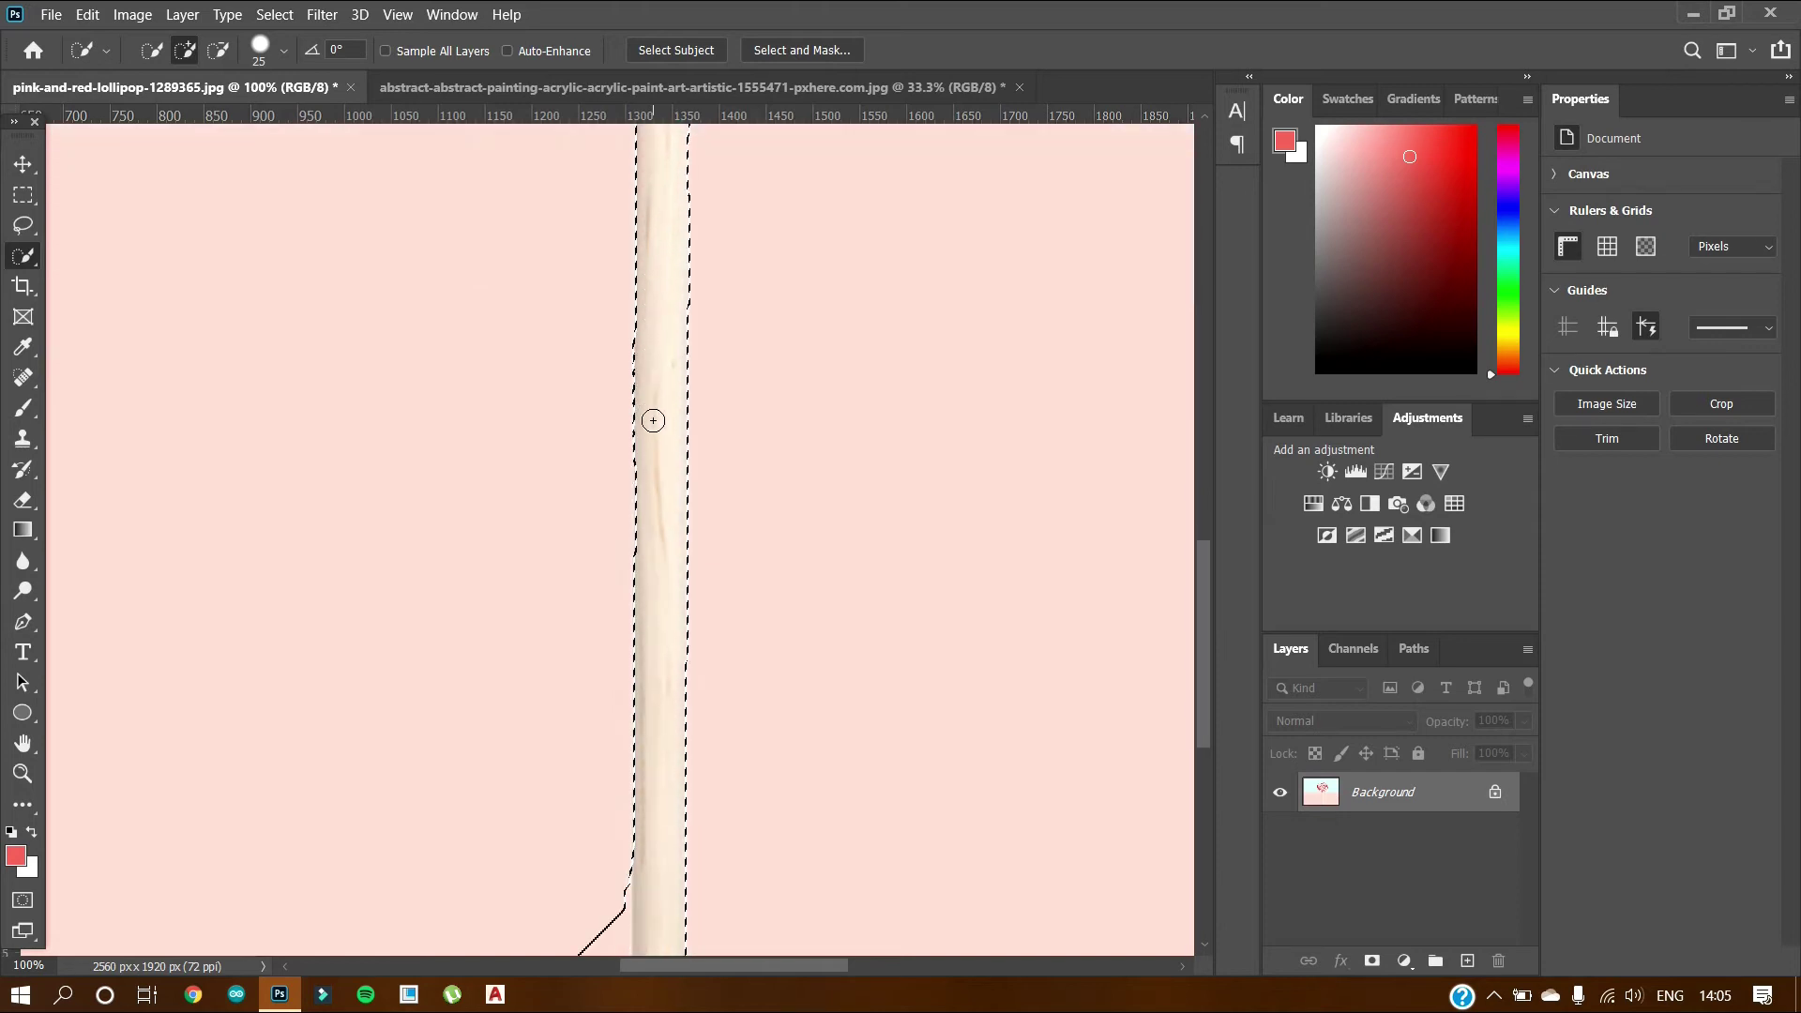
left_click(217, 50)
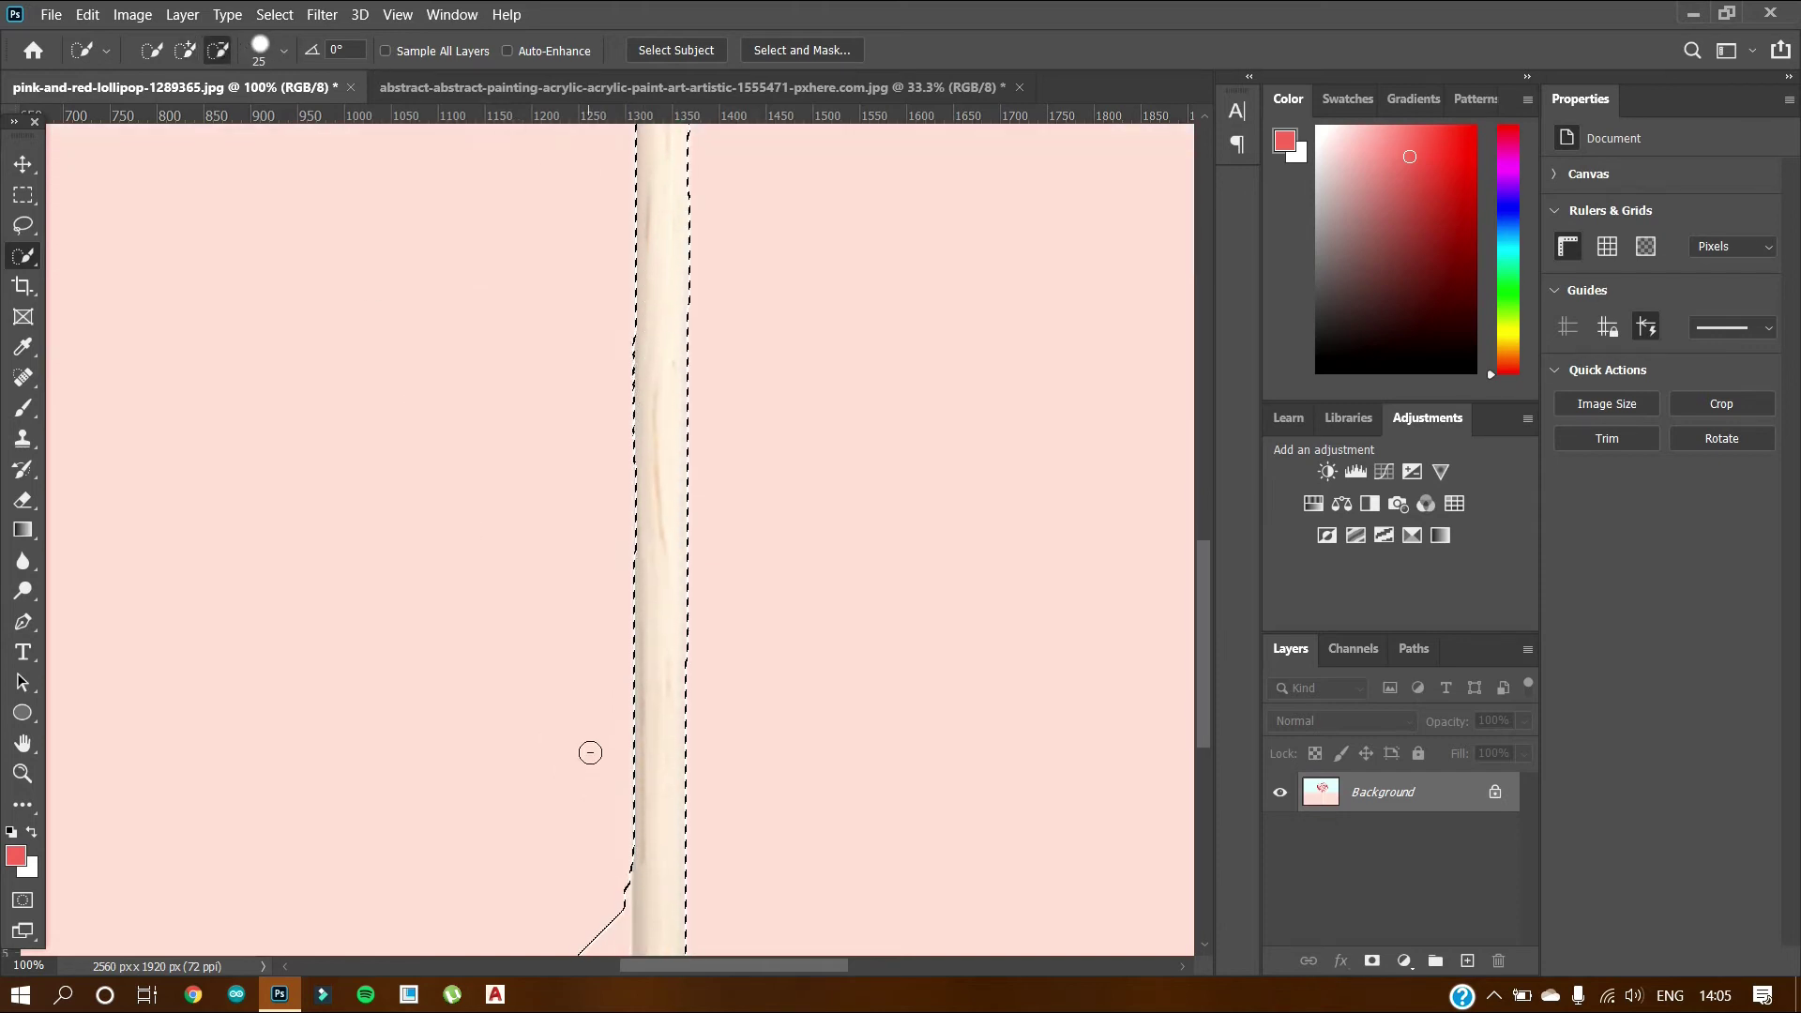
scroll(590, 752, "down", 3)
left_click(568, 796)
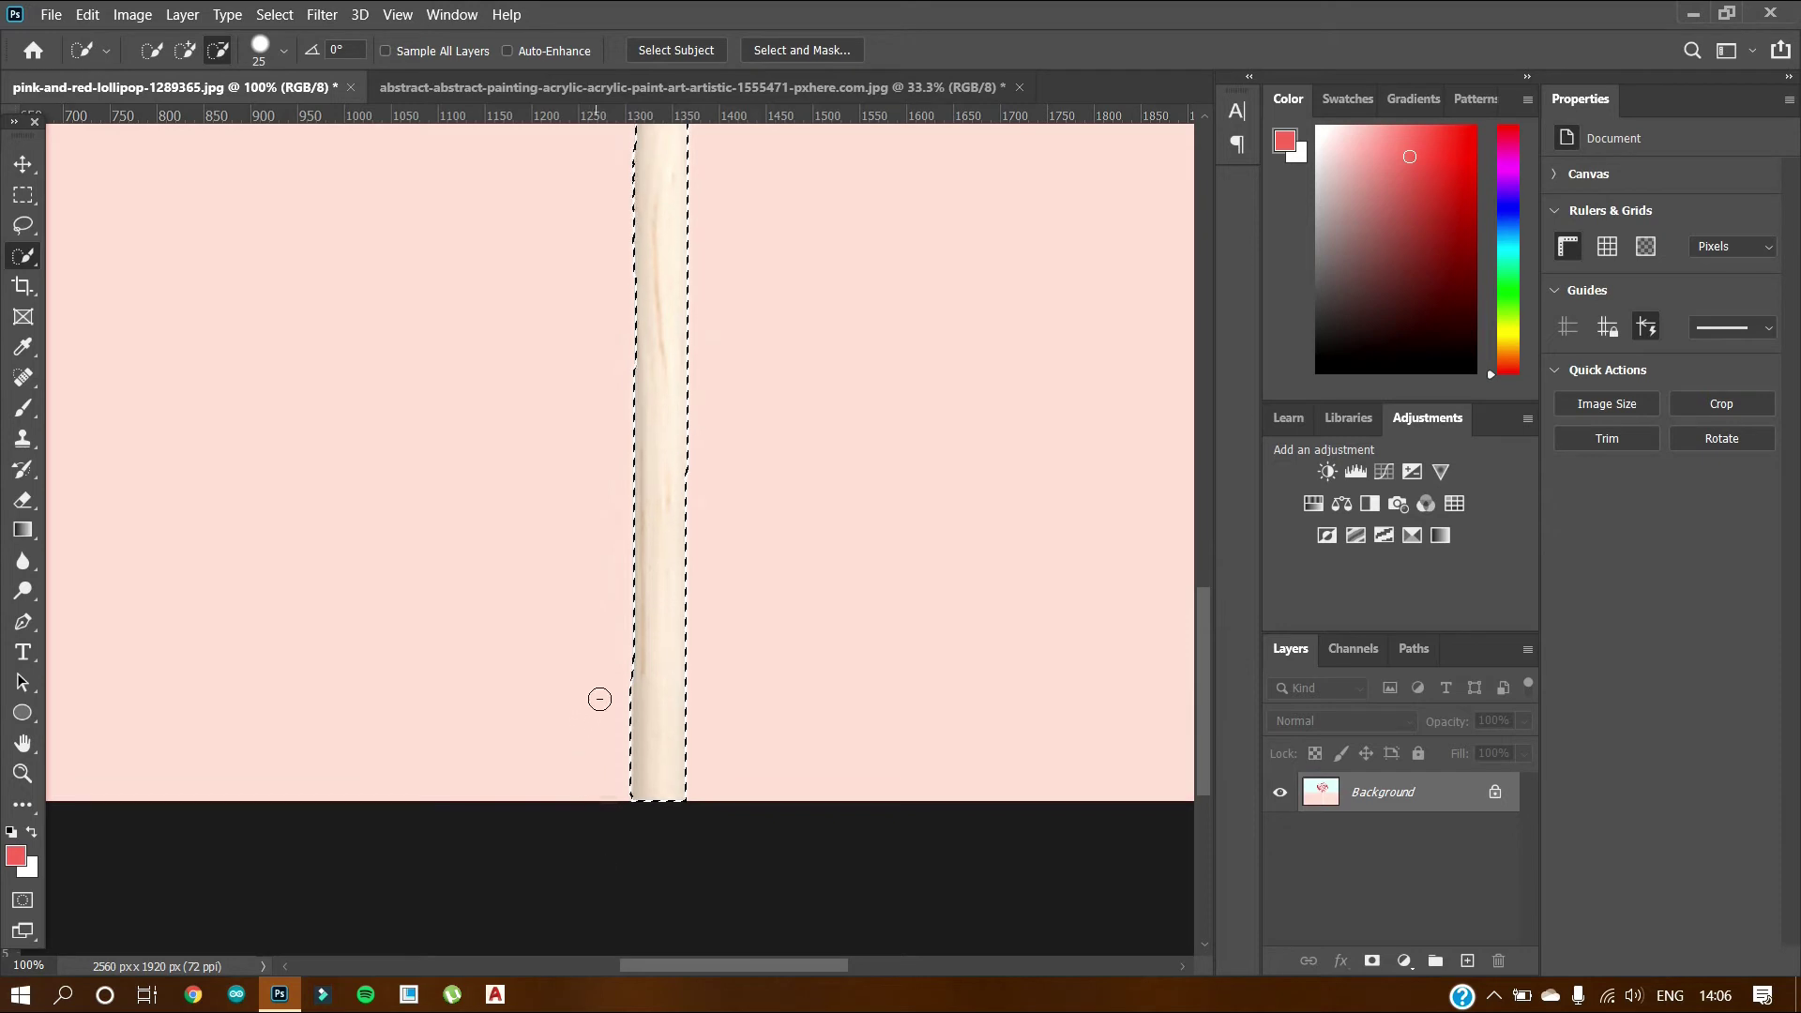
scroll(590, 685, "up", 5)
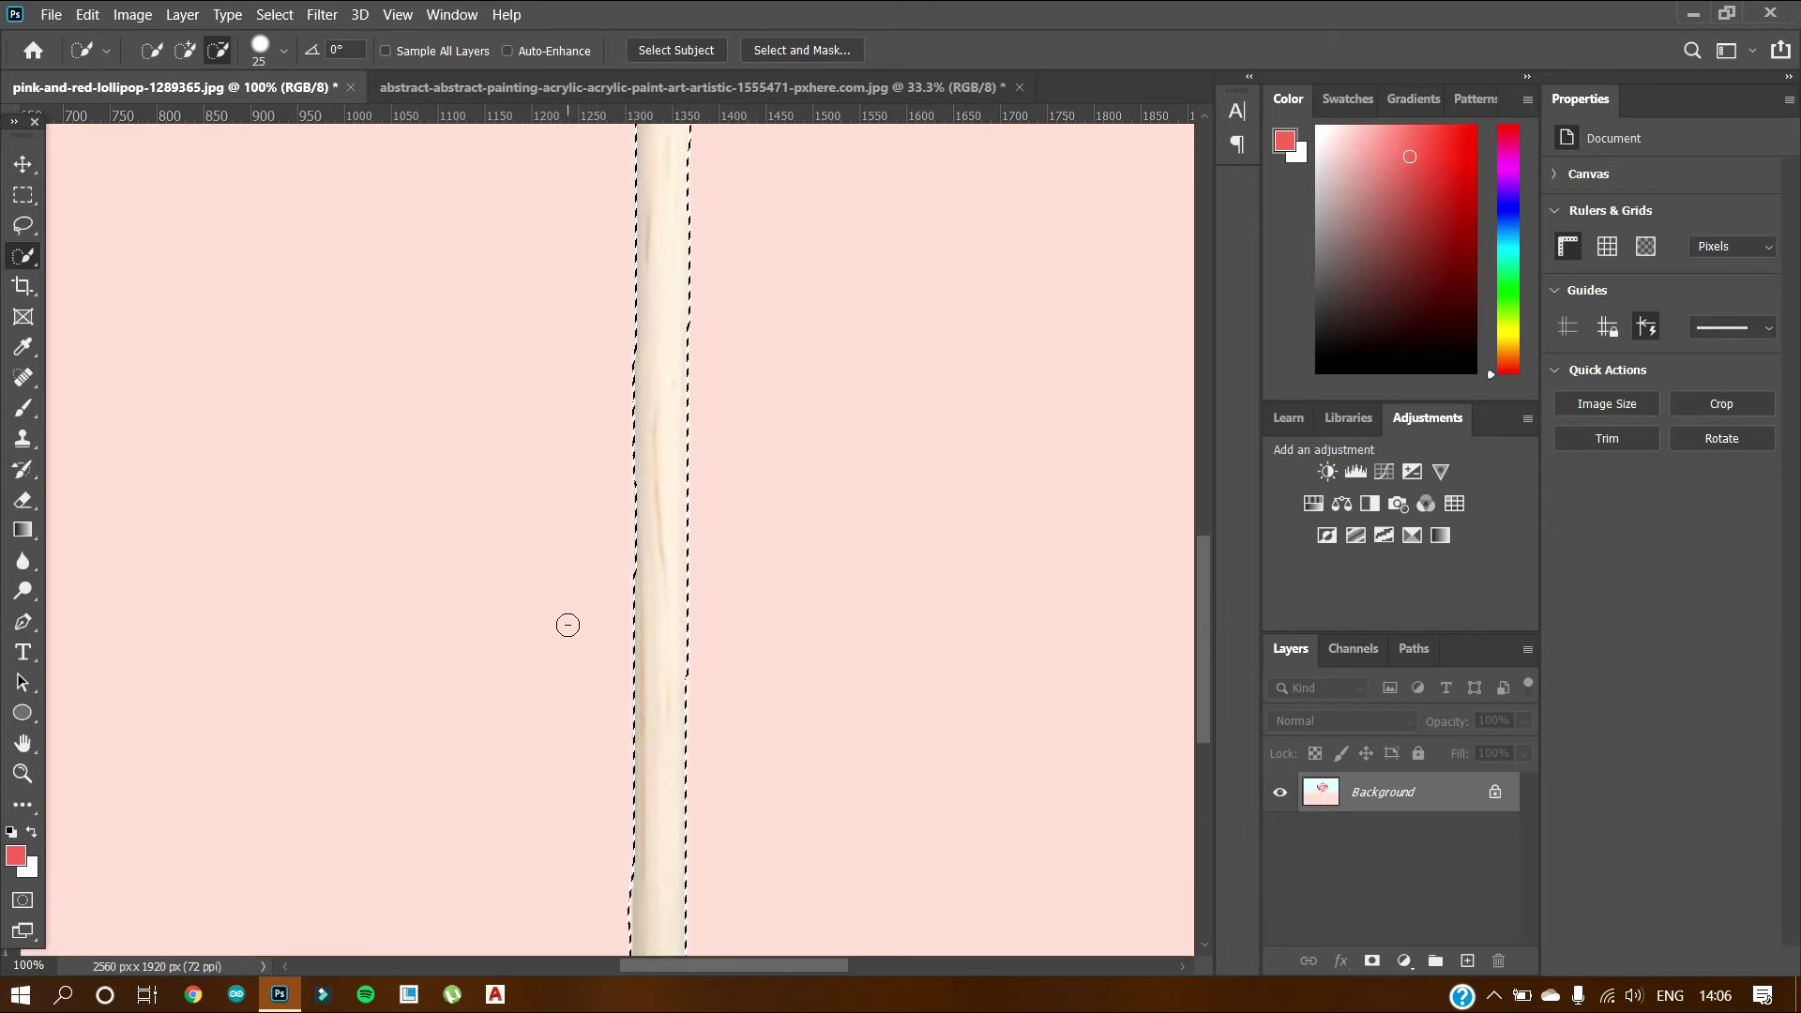
left_click_drag(589, 449, 608, 434)
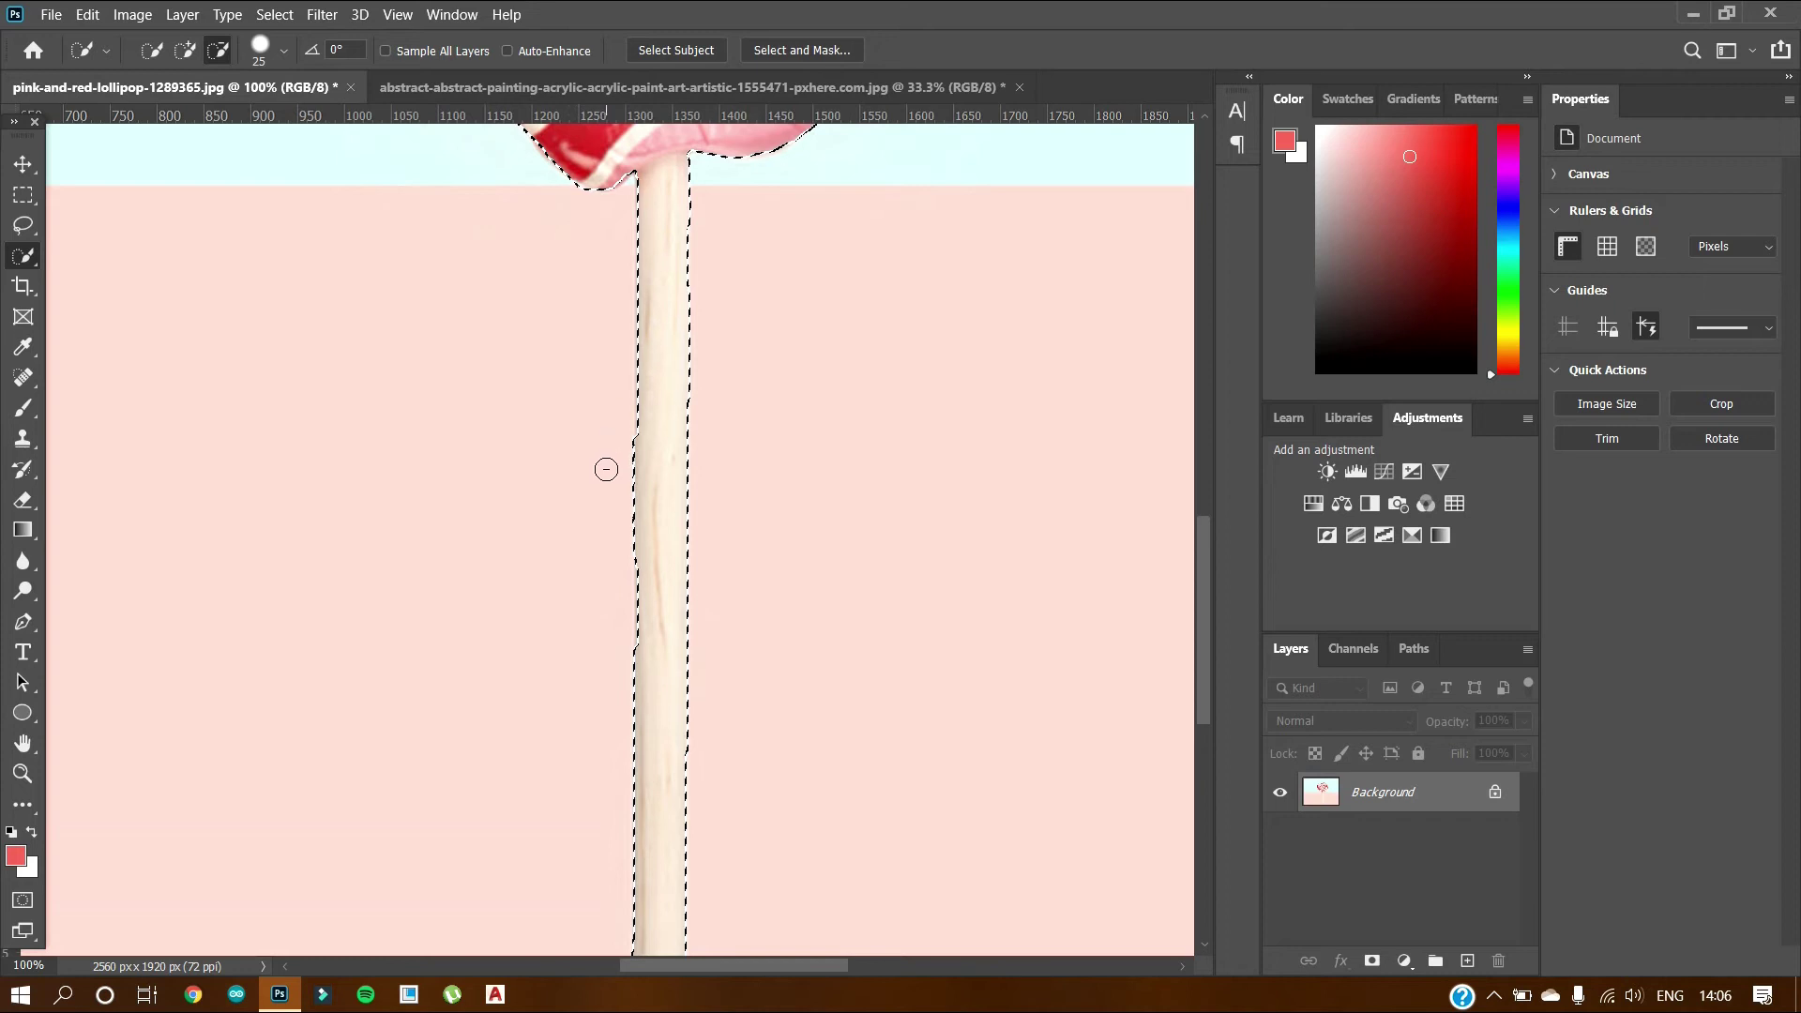
left_click_drag(601, 505, 600, 502)
Reduce the brush size to 11 px and refine the selection along the stick's left edge by adding and subtracting
left_click(185, 49)
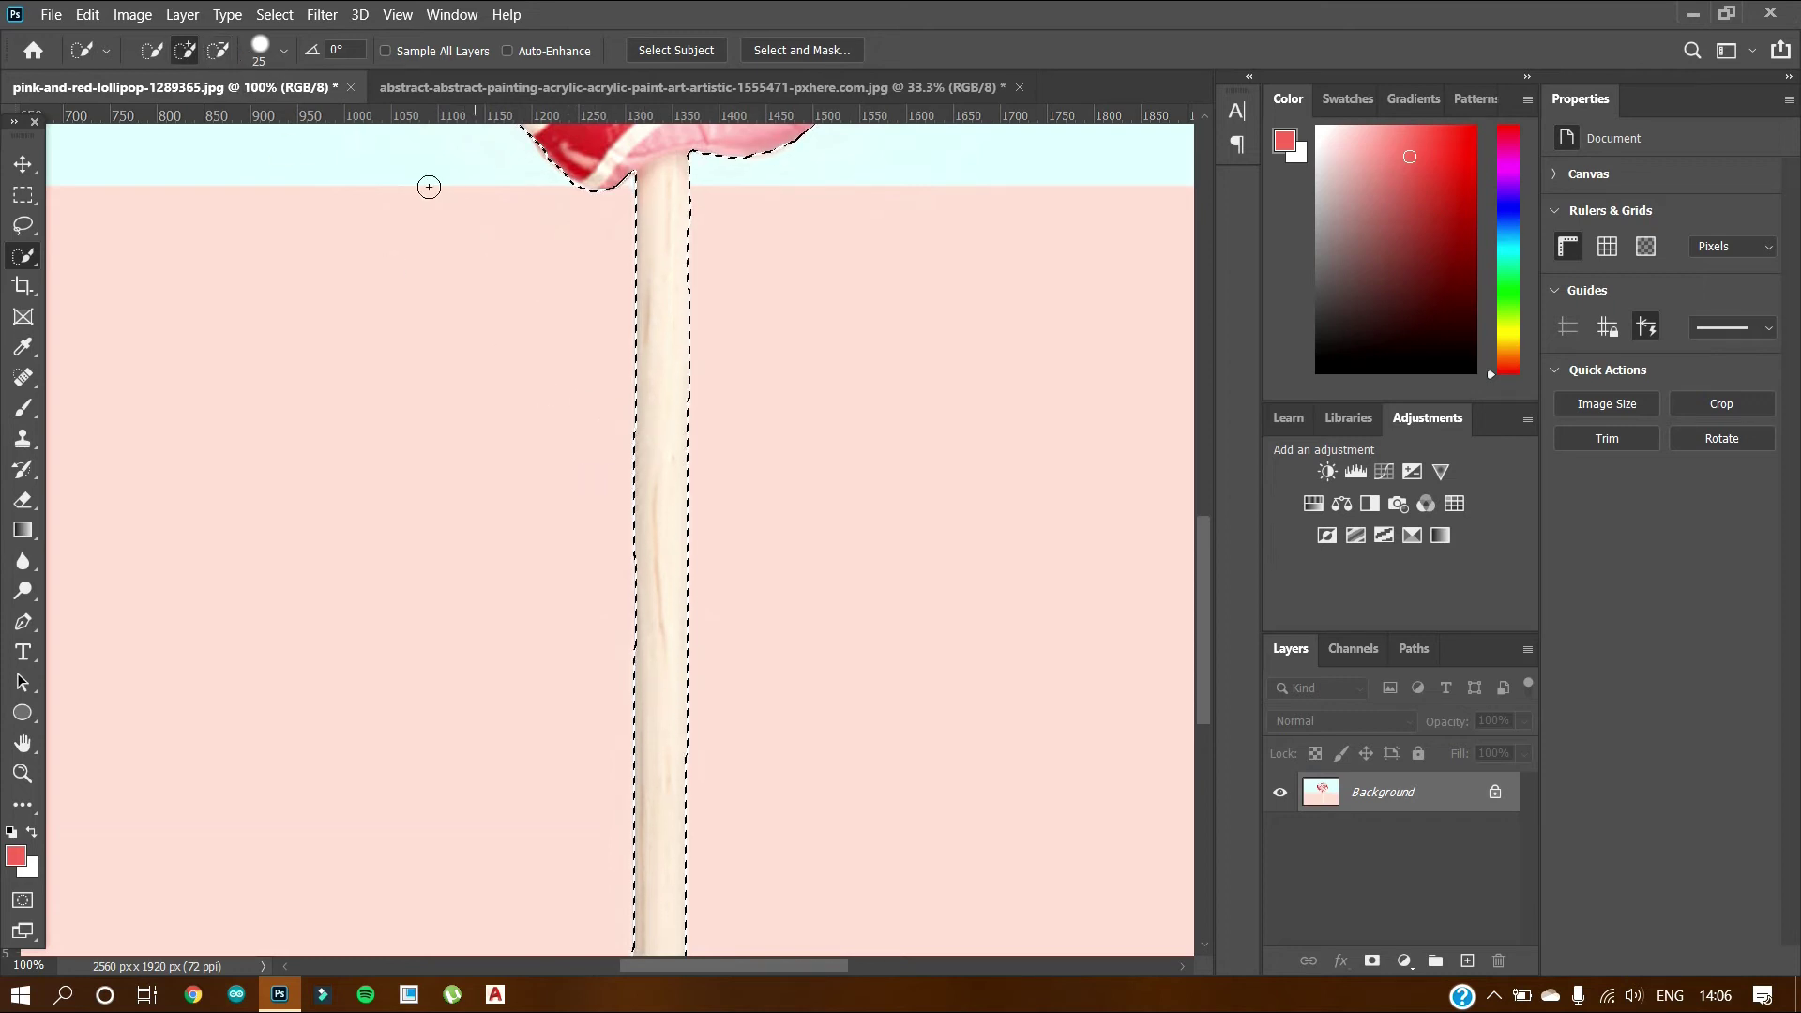
left_click(283, 50)
left_click_drag(181, 119, 172, 120)
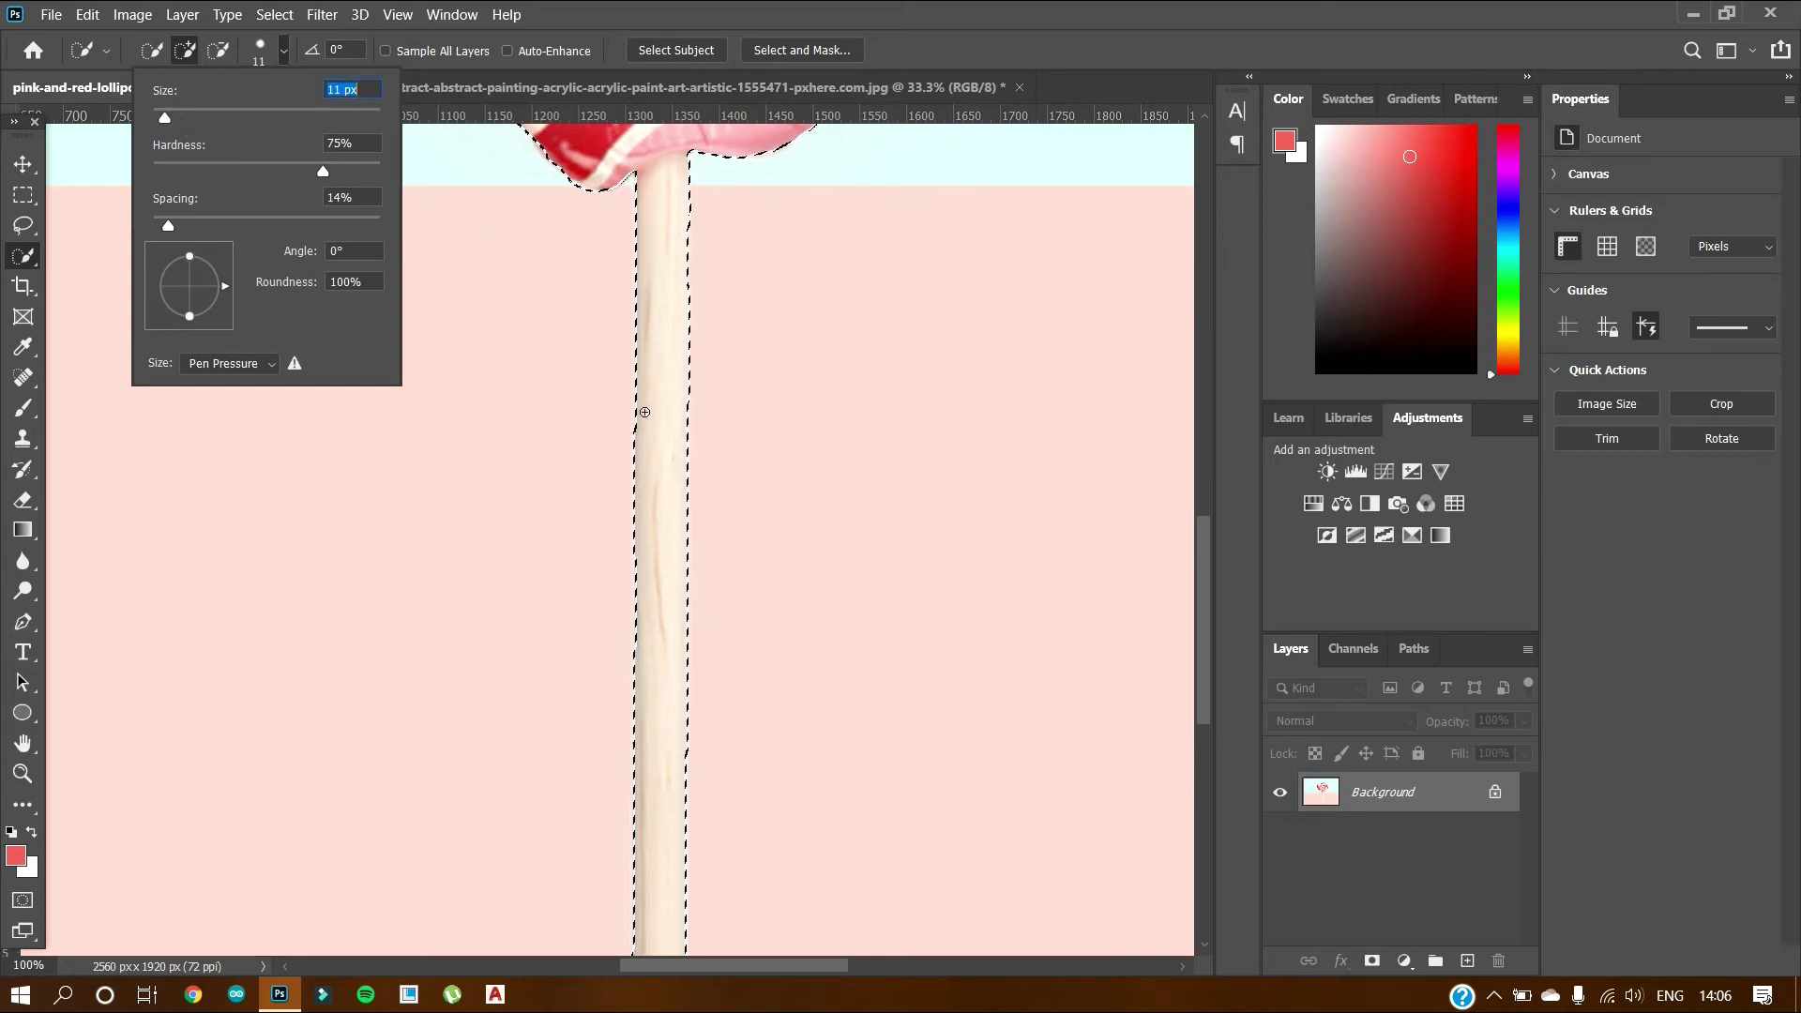
left_click(647, 413)
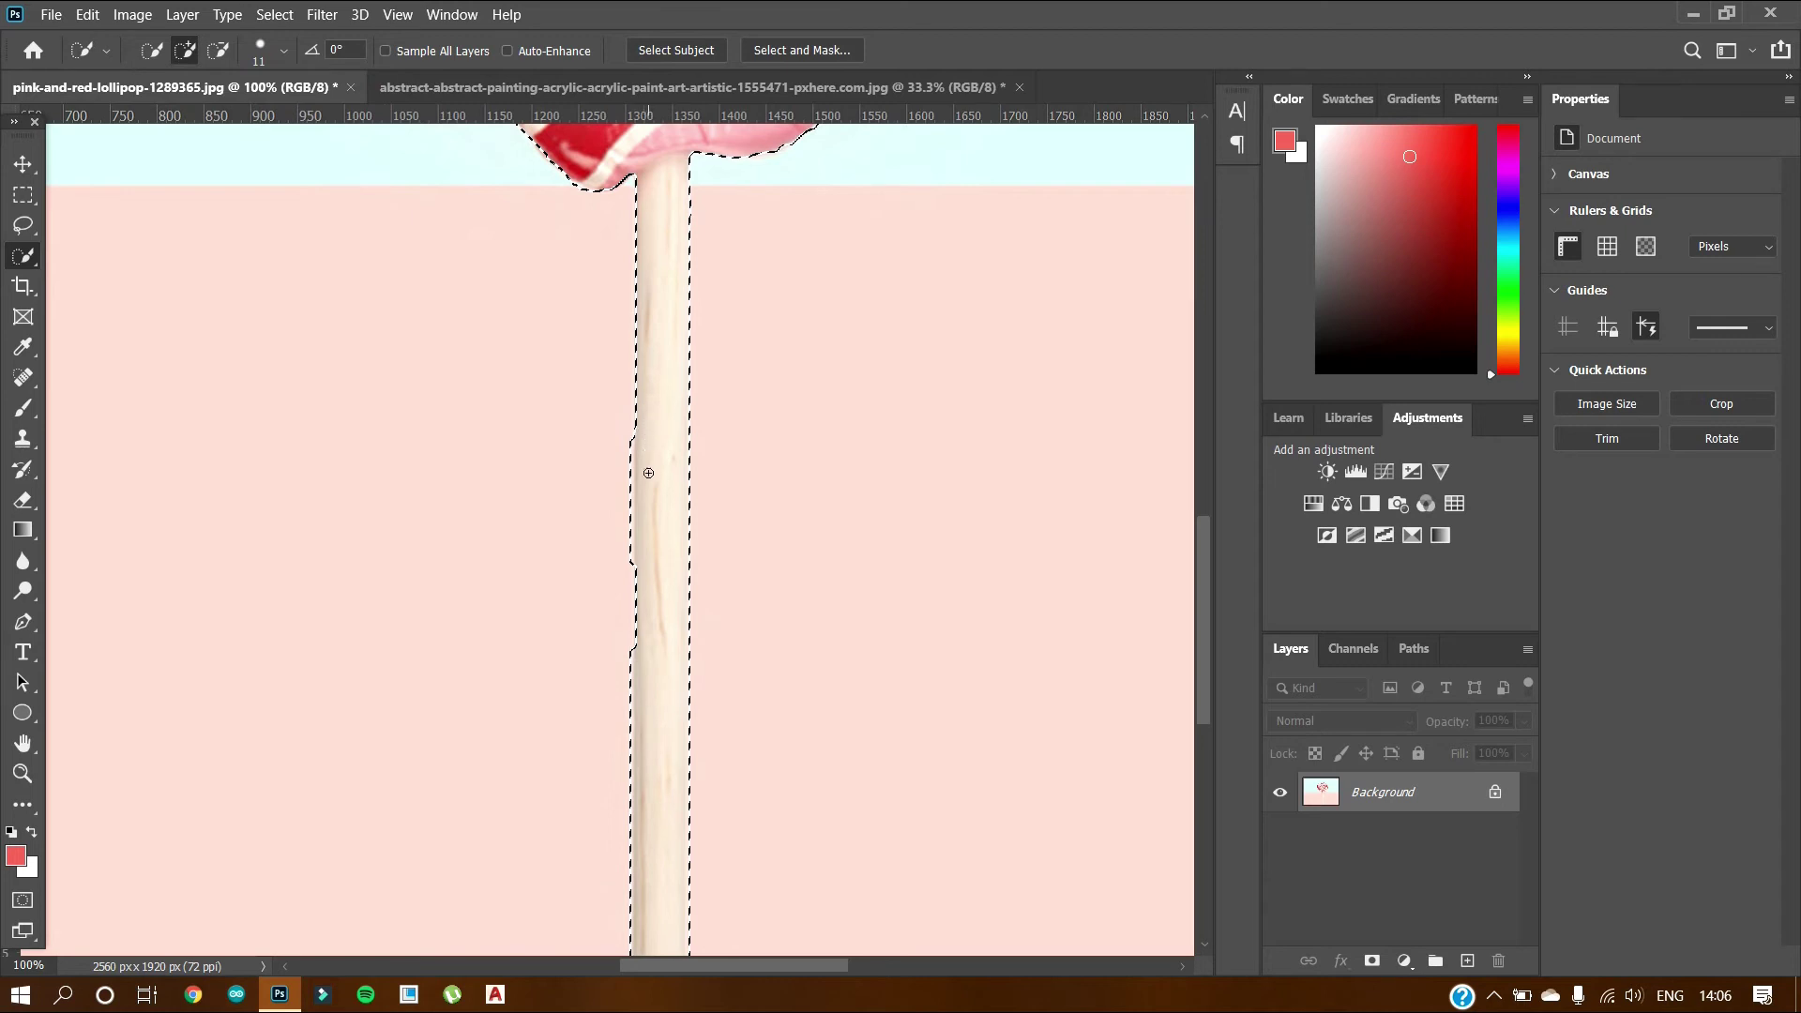
left_click_drag(646, 593, 647, 617)
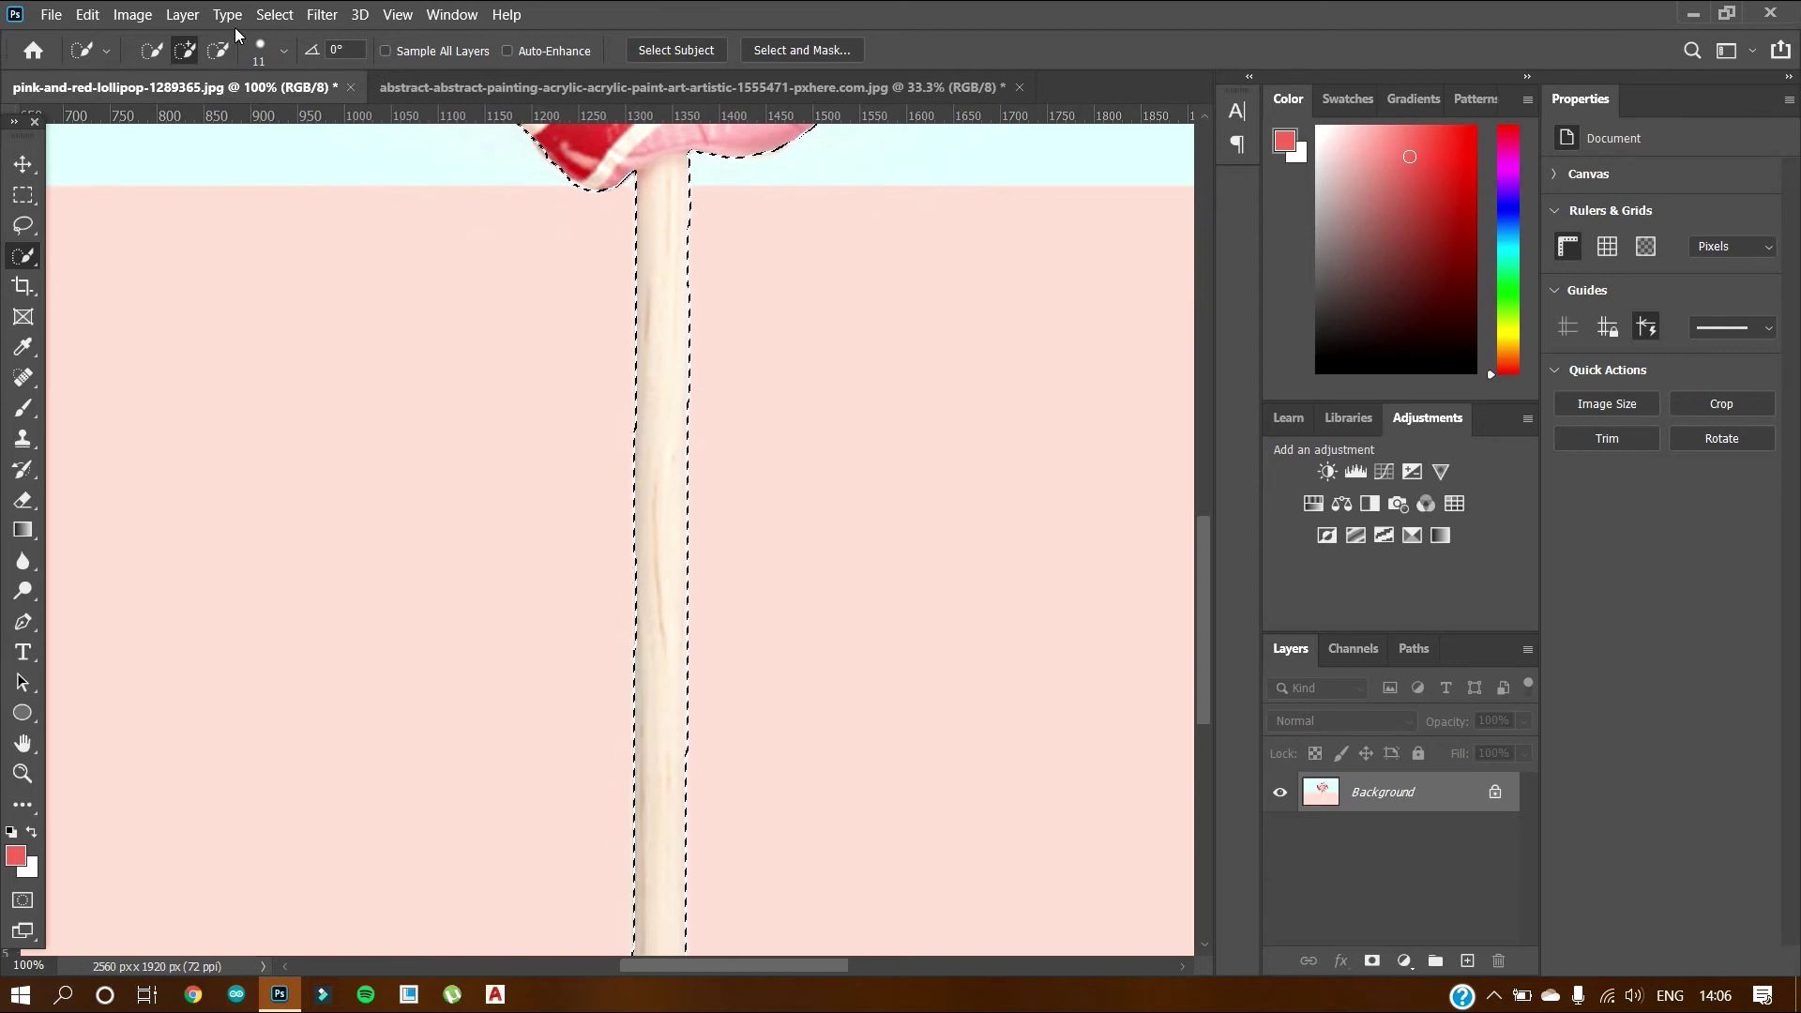
left_click(213, 58)
left_click_drag(594, 385, 584, 300)
Move a copy of the selected lollipop into the abstract painting document, placing it at about X 1138 px, Y 412 px
scroll(683, 344, "up", 6)
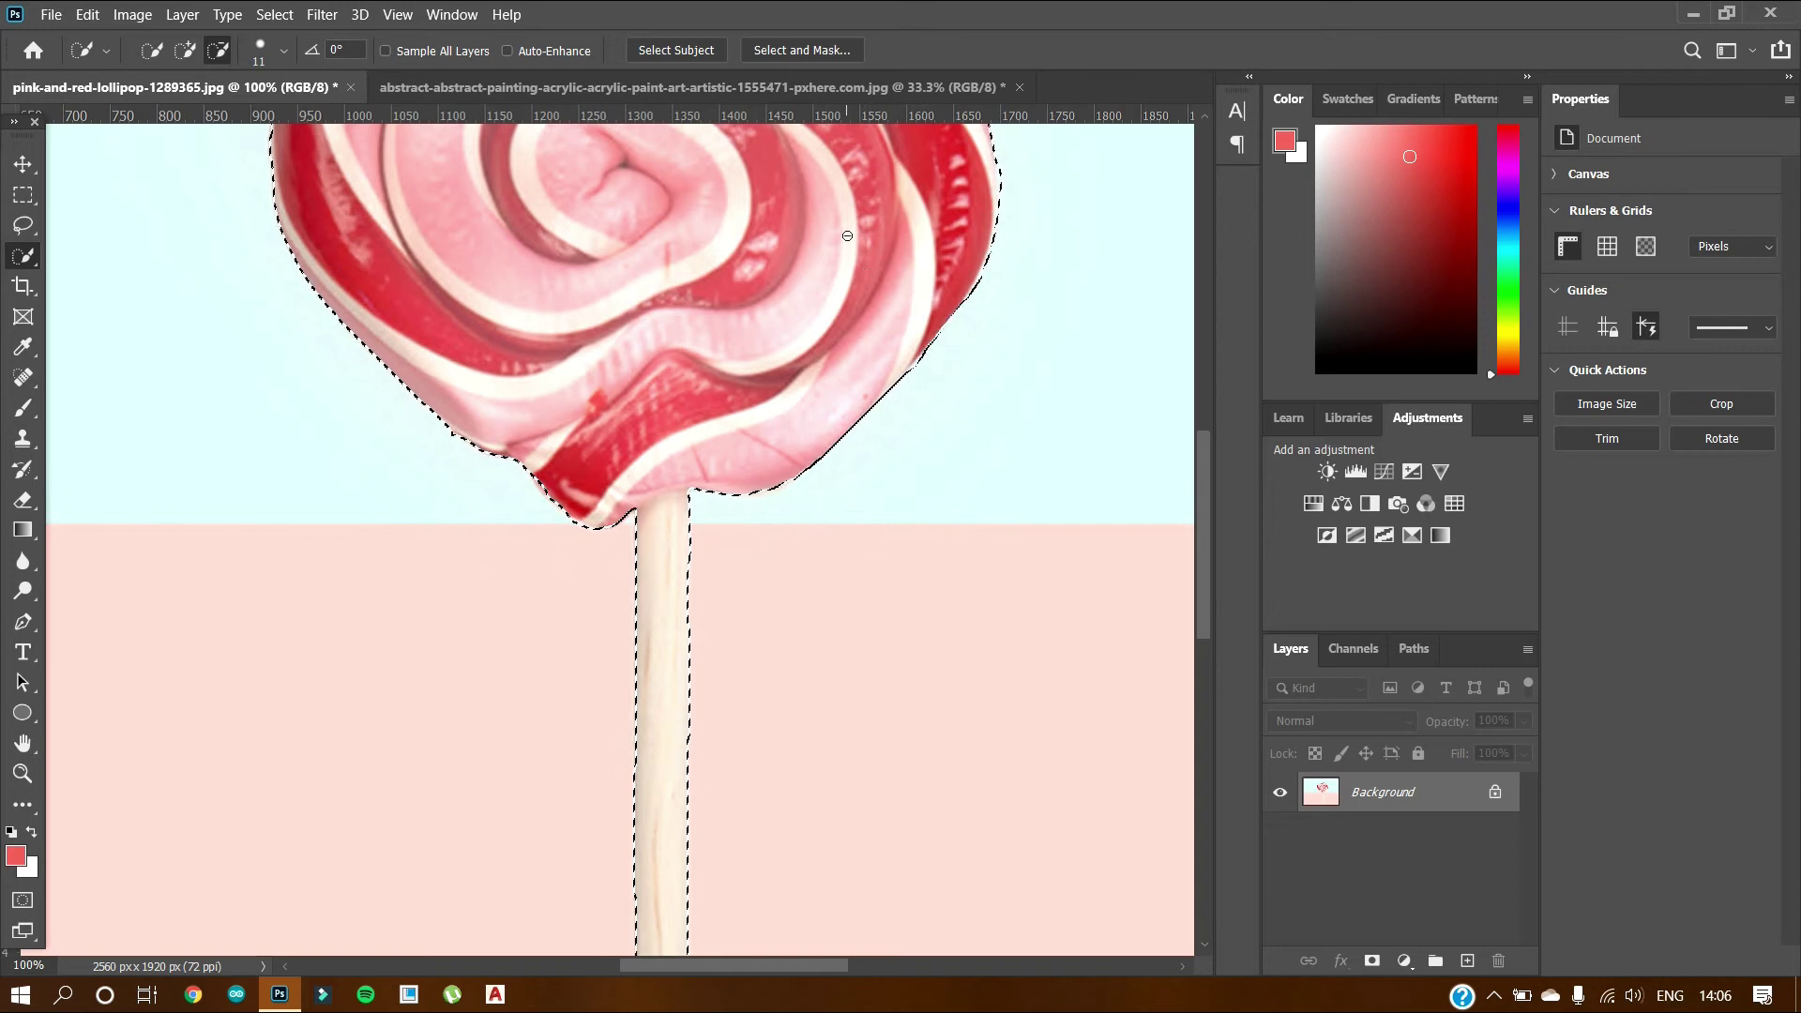
scroll(853, 232, "up", 3)
scroll(977, 271, "up", 2)
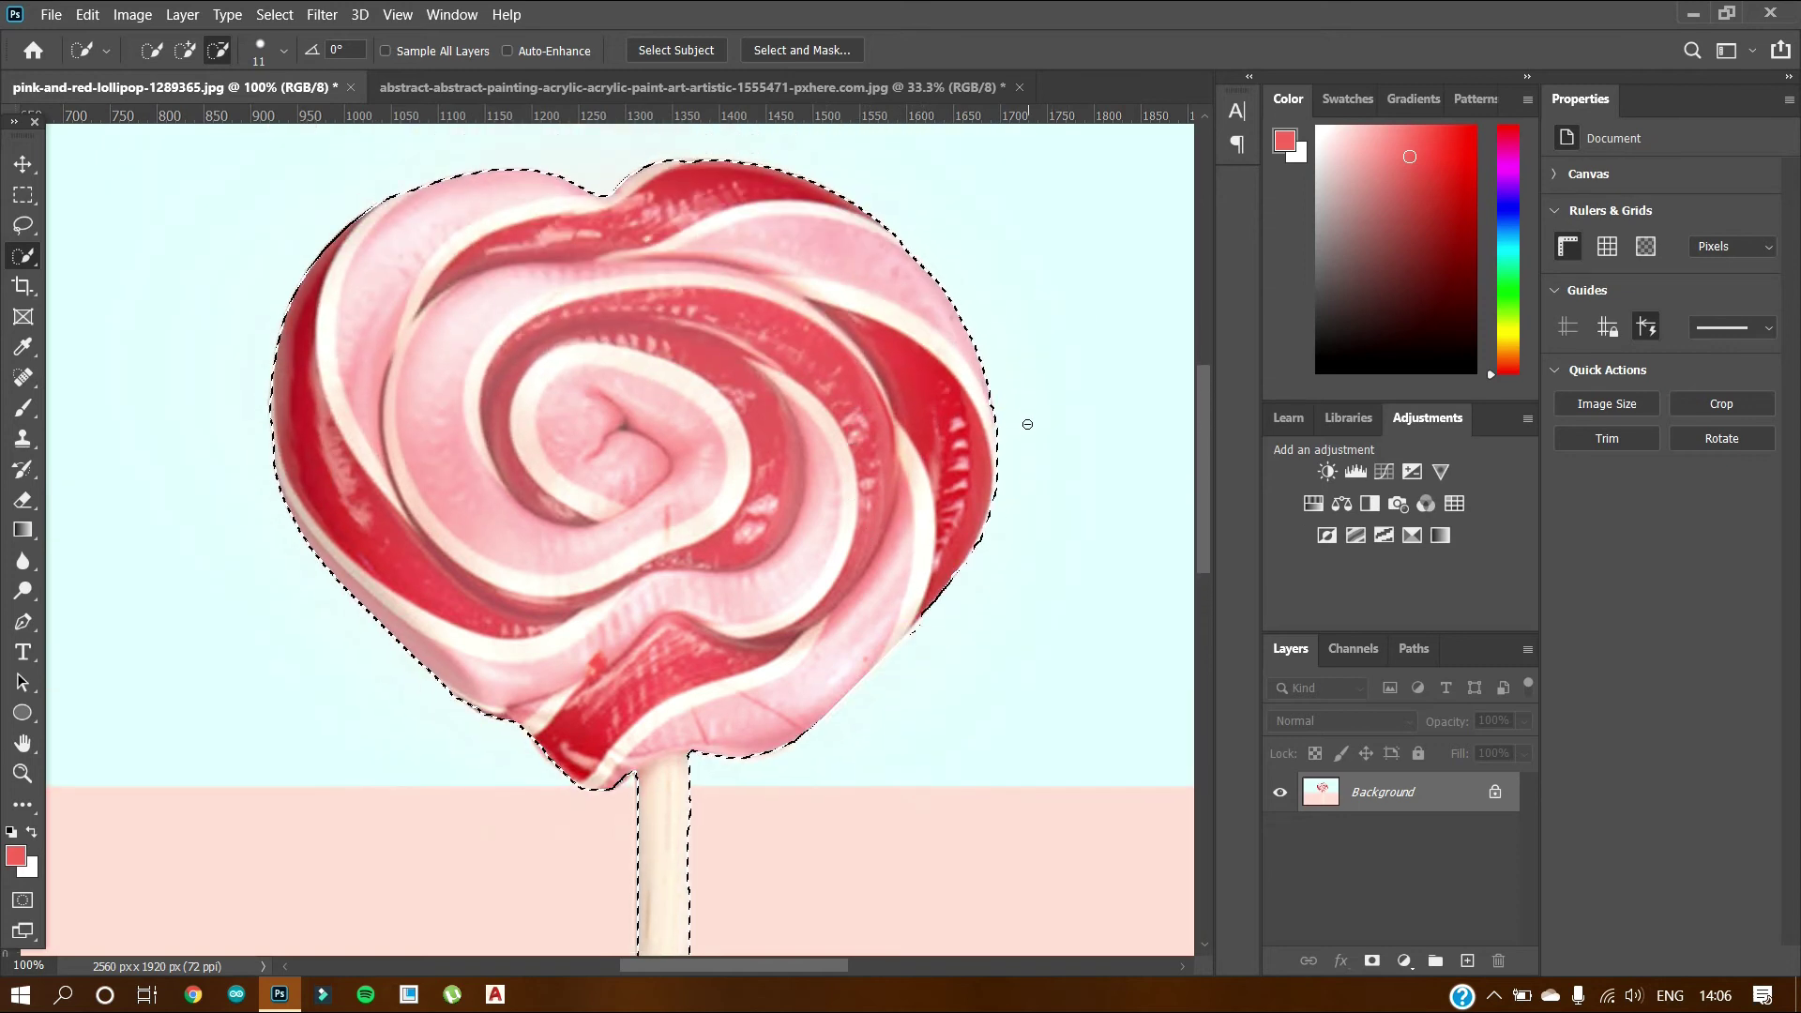
scroll(1027, 428, "up", 2)
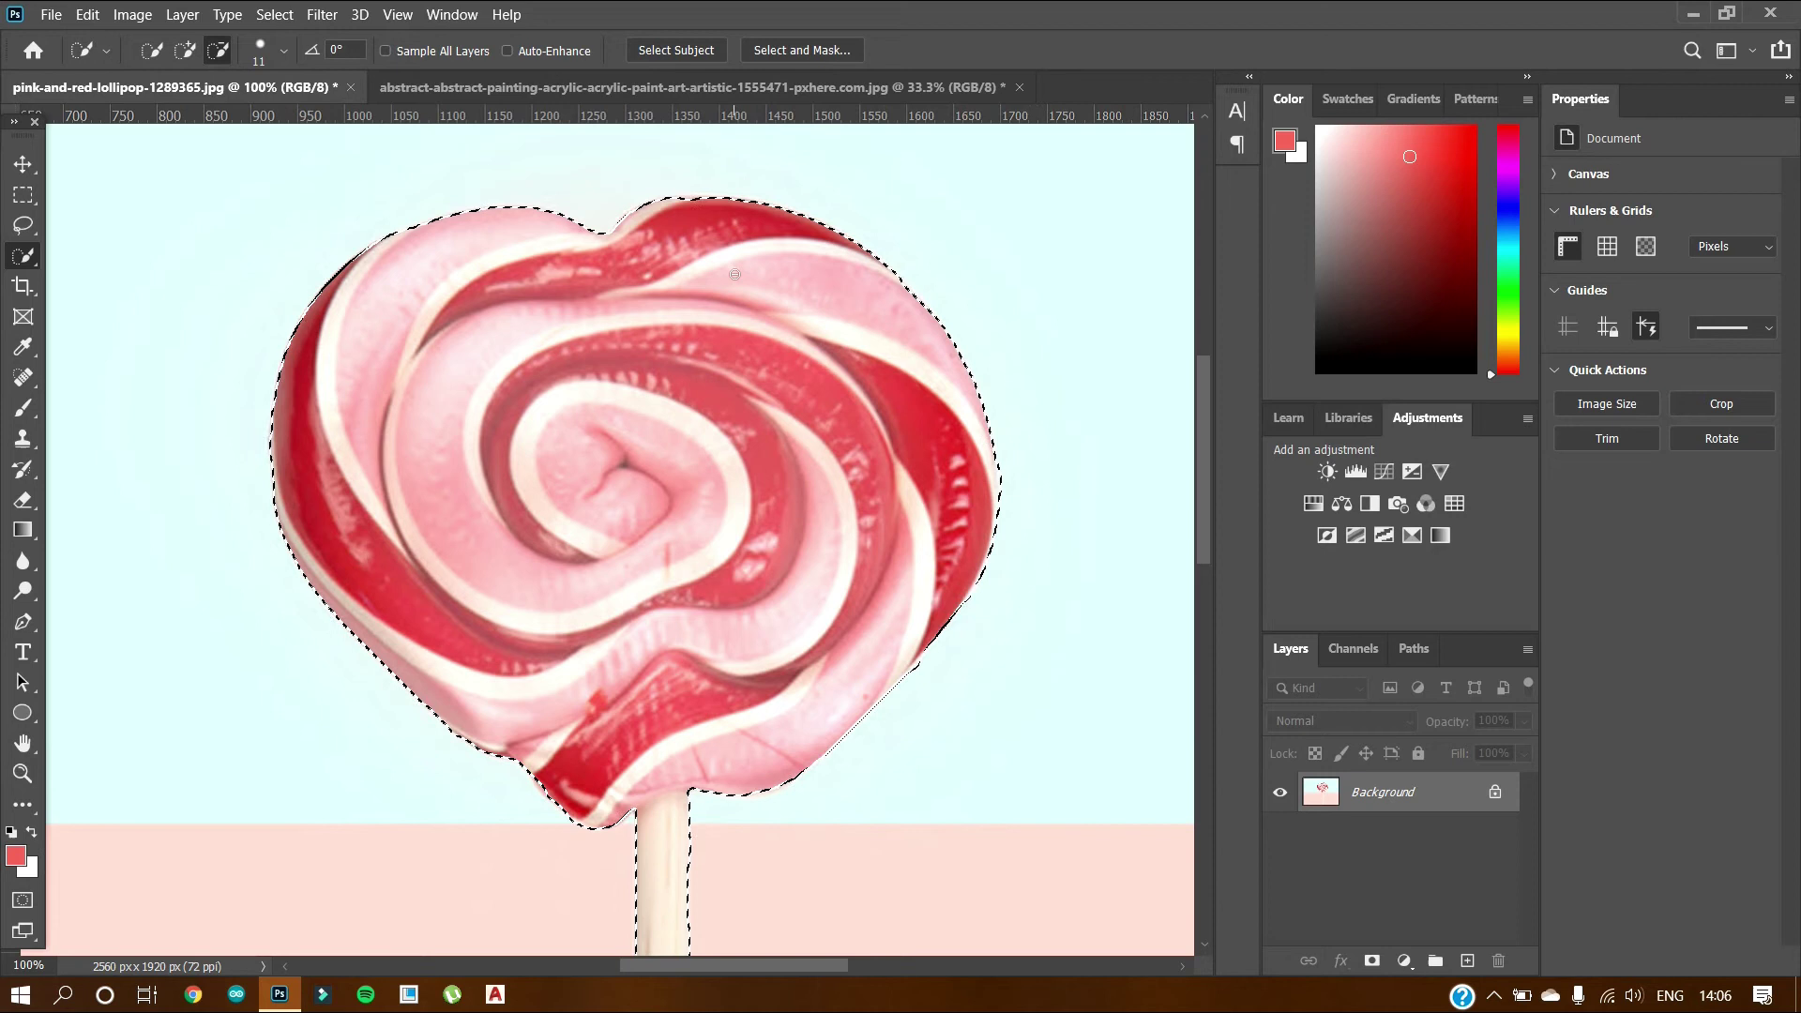
key("ctrl+minus")
key("ctrl+minus")
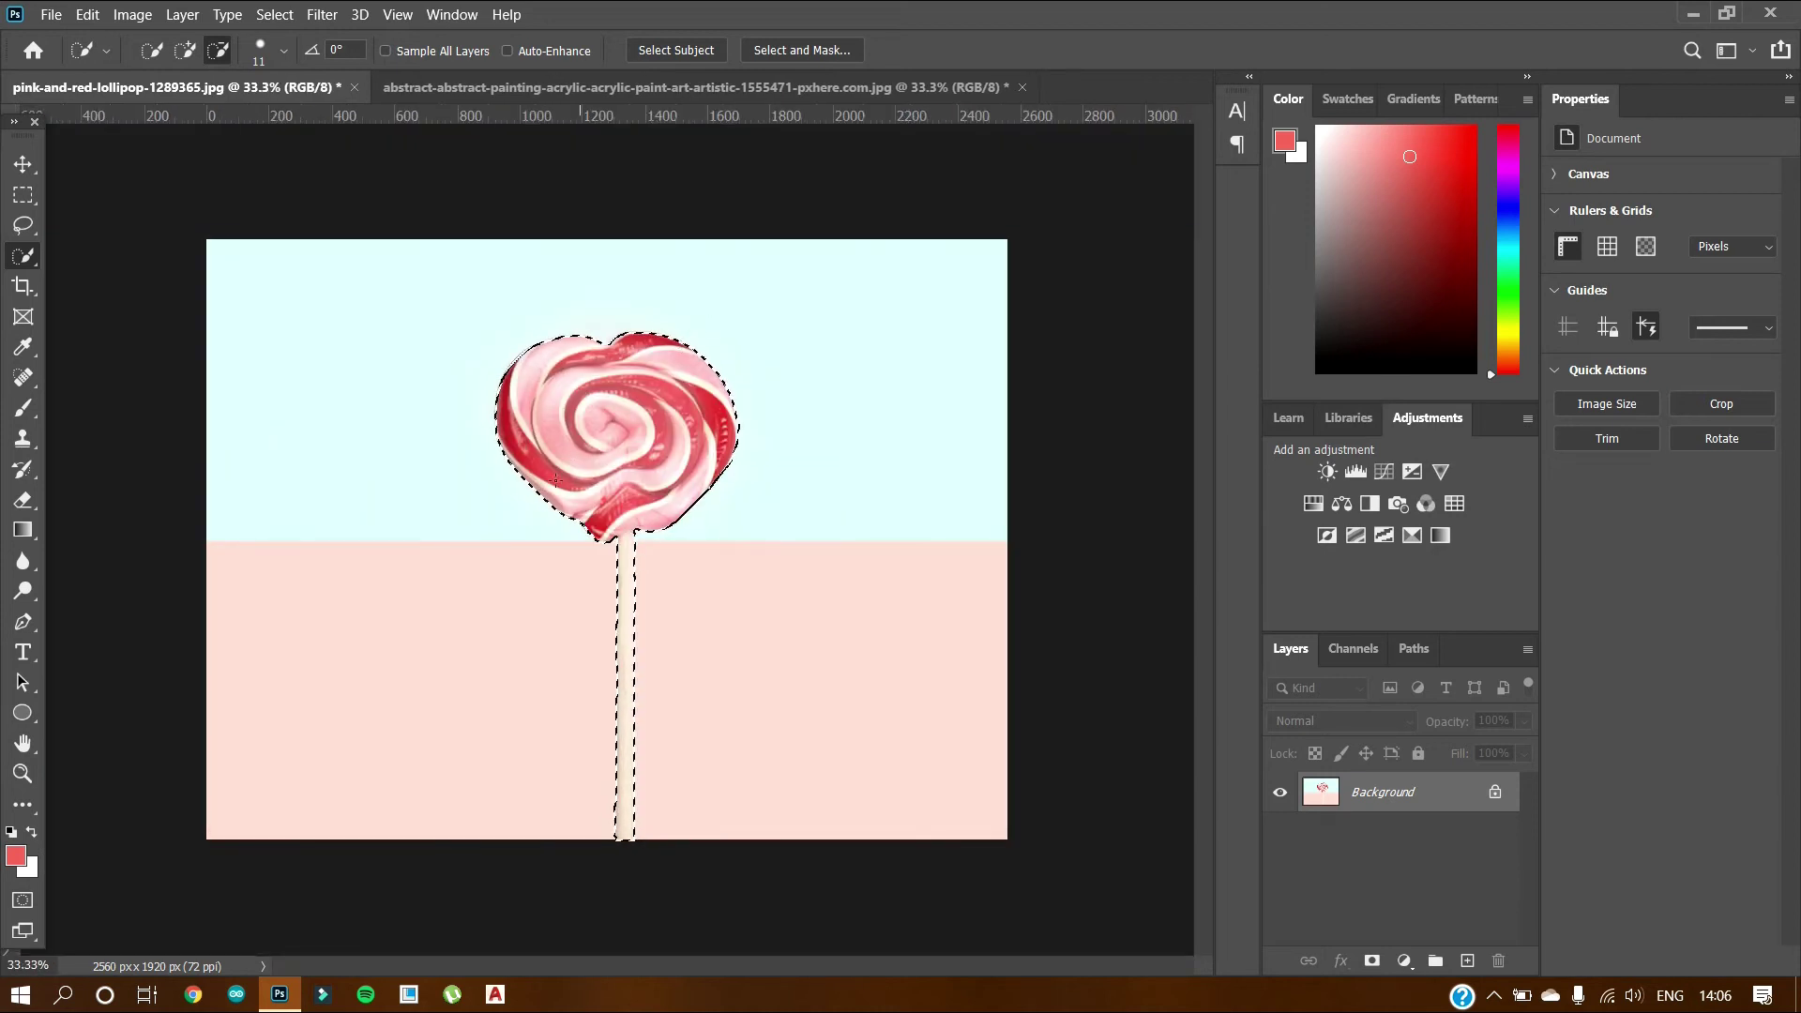
left_click(22, 163)
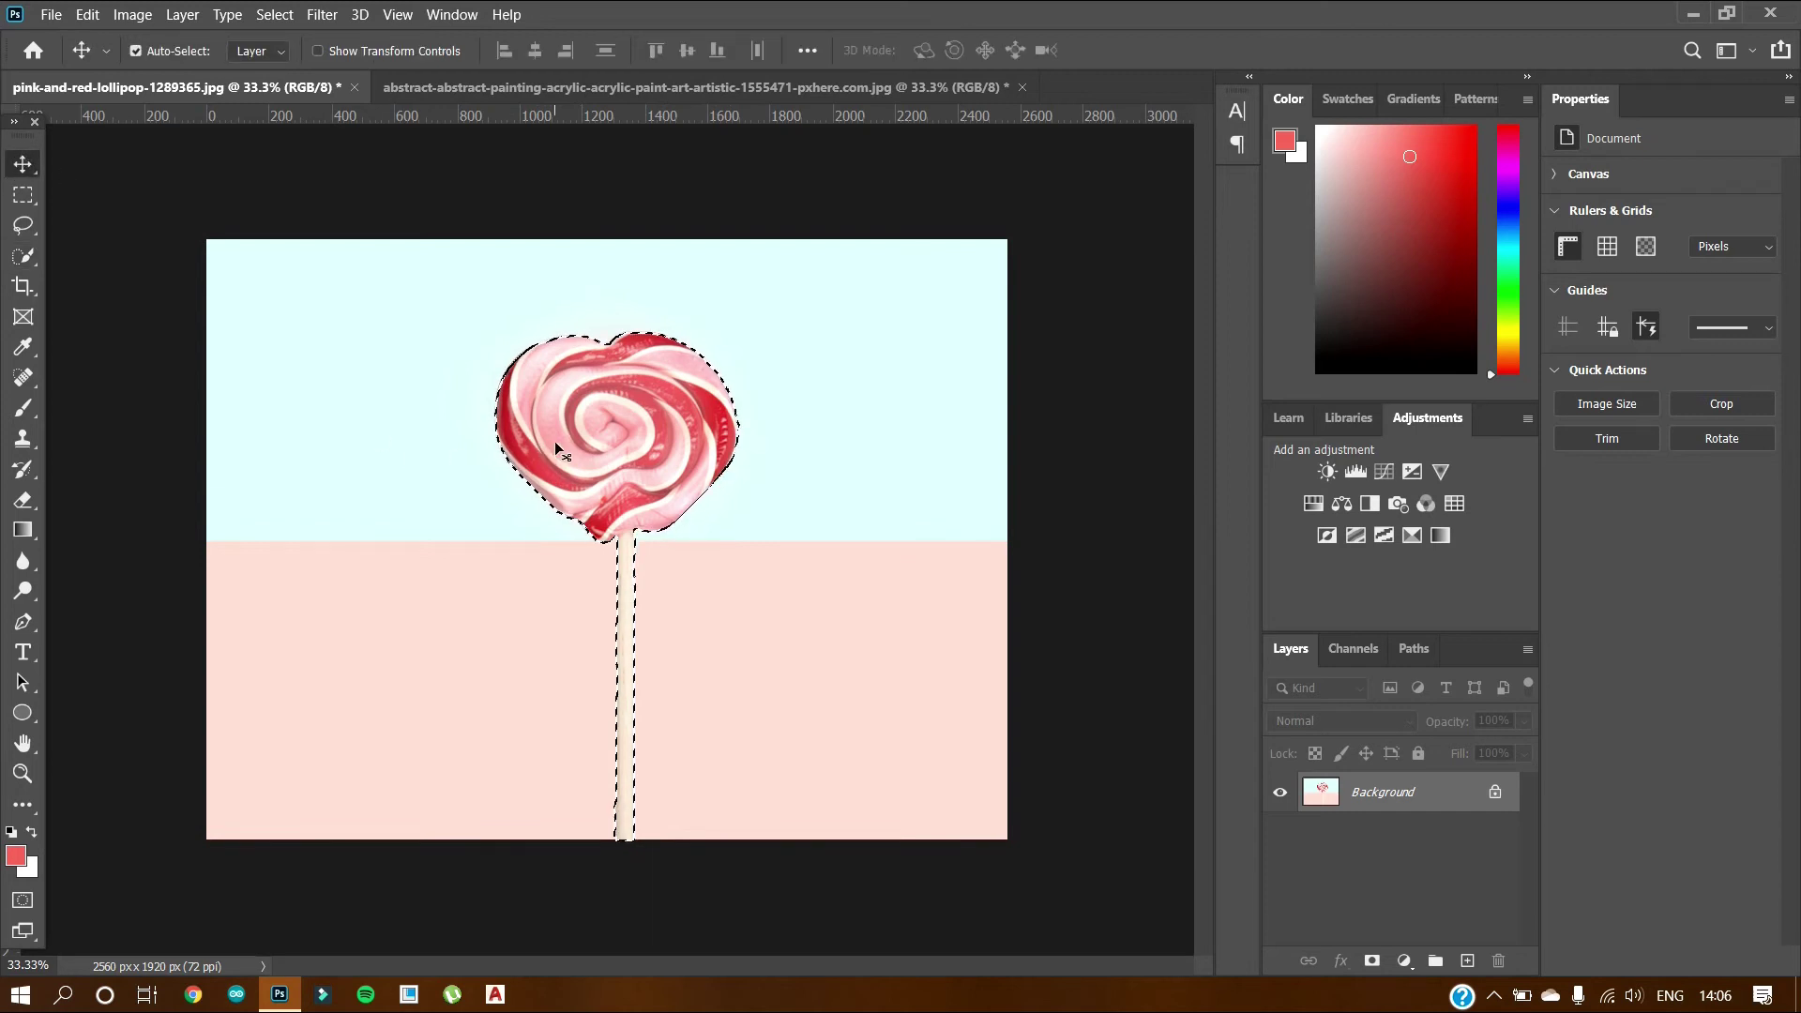
mouse_move(593, 460)
left_mouse_down()
mouse_move(510, 319)
mouse_move(526, 35)
mouse_move(550, 218)
left_mouse_up()
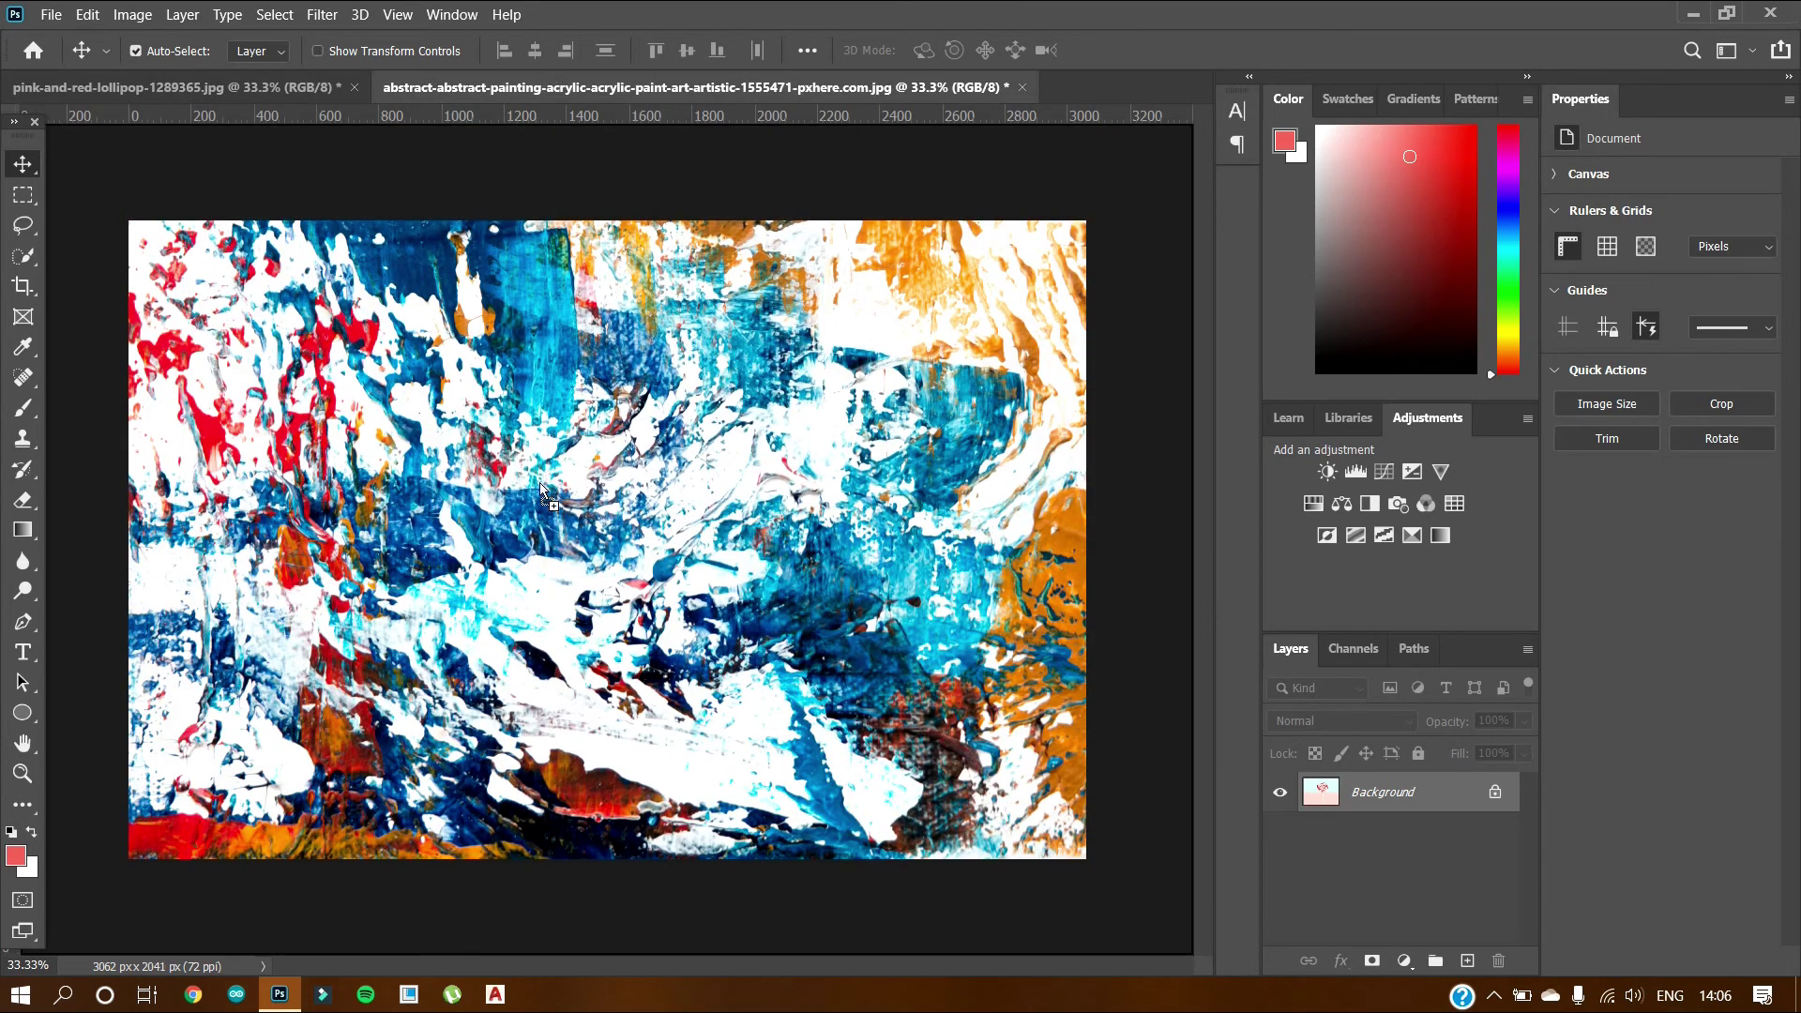
mouse_move(551, 552)
left_mouse_down()
mouse_move(606, 540)
mouse_move(597, 475)
mouse_move(610, 491)
left_mouse_up()
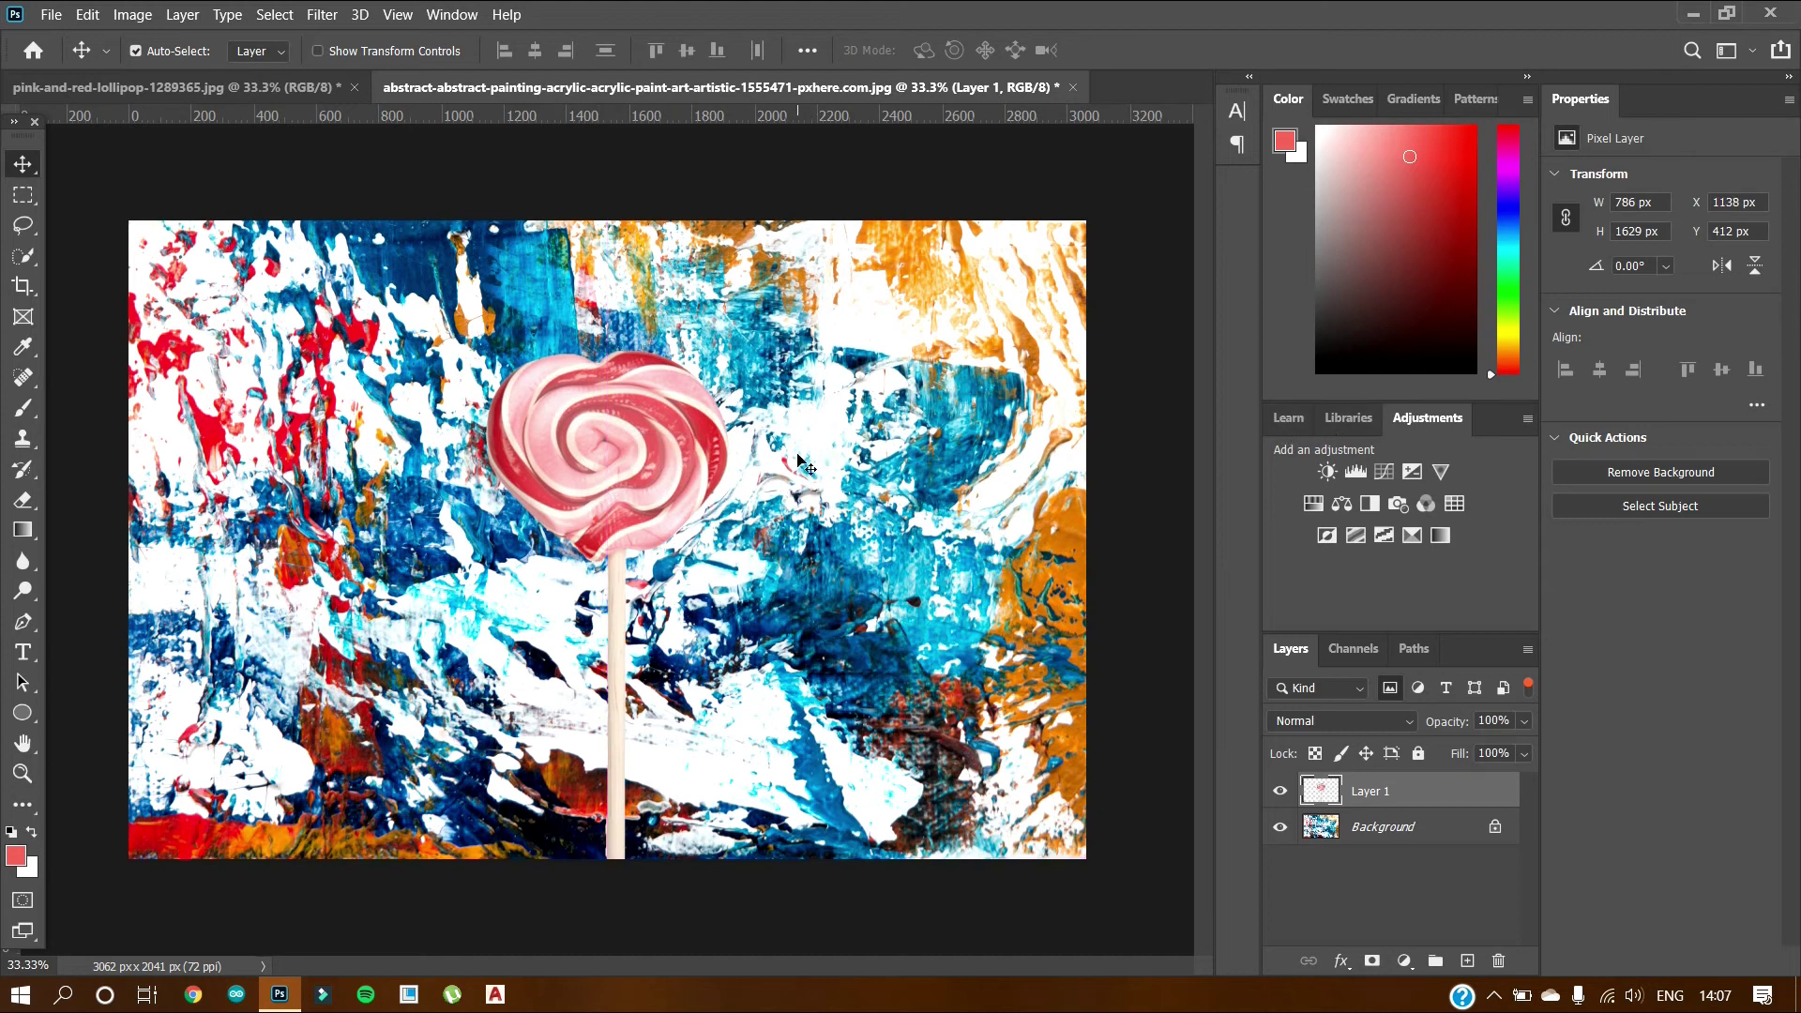
Return to the lollipop image and subtract the background spill beside the stick's lower end with the Quick Selection Tool
left_click(278, 86)
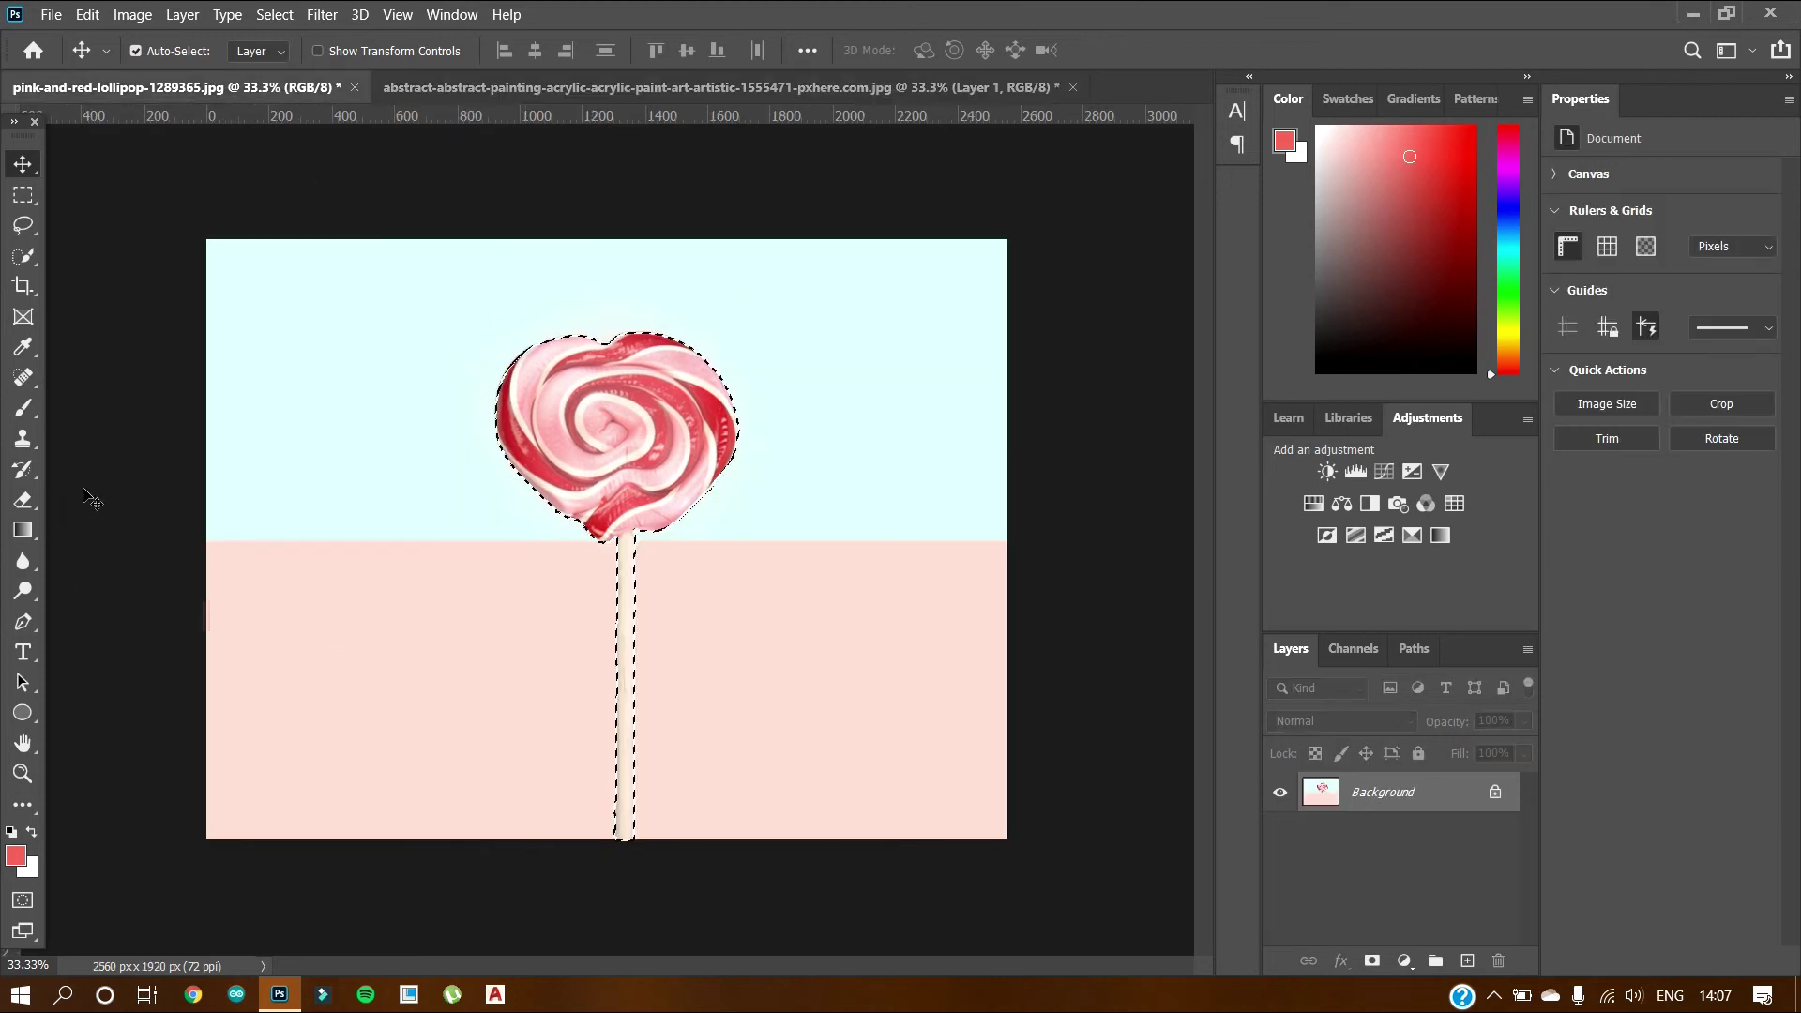
key("ctrl+plus")
key("ctrl+plus")
key("ctrl+plus")
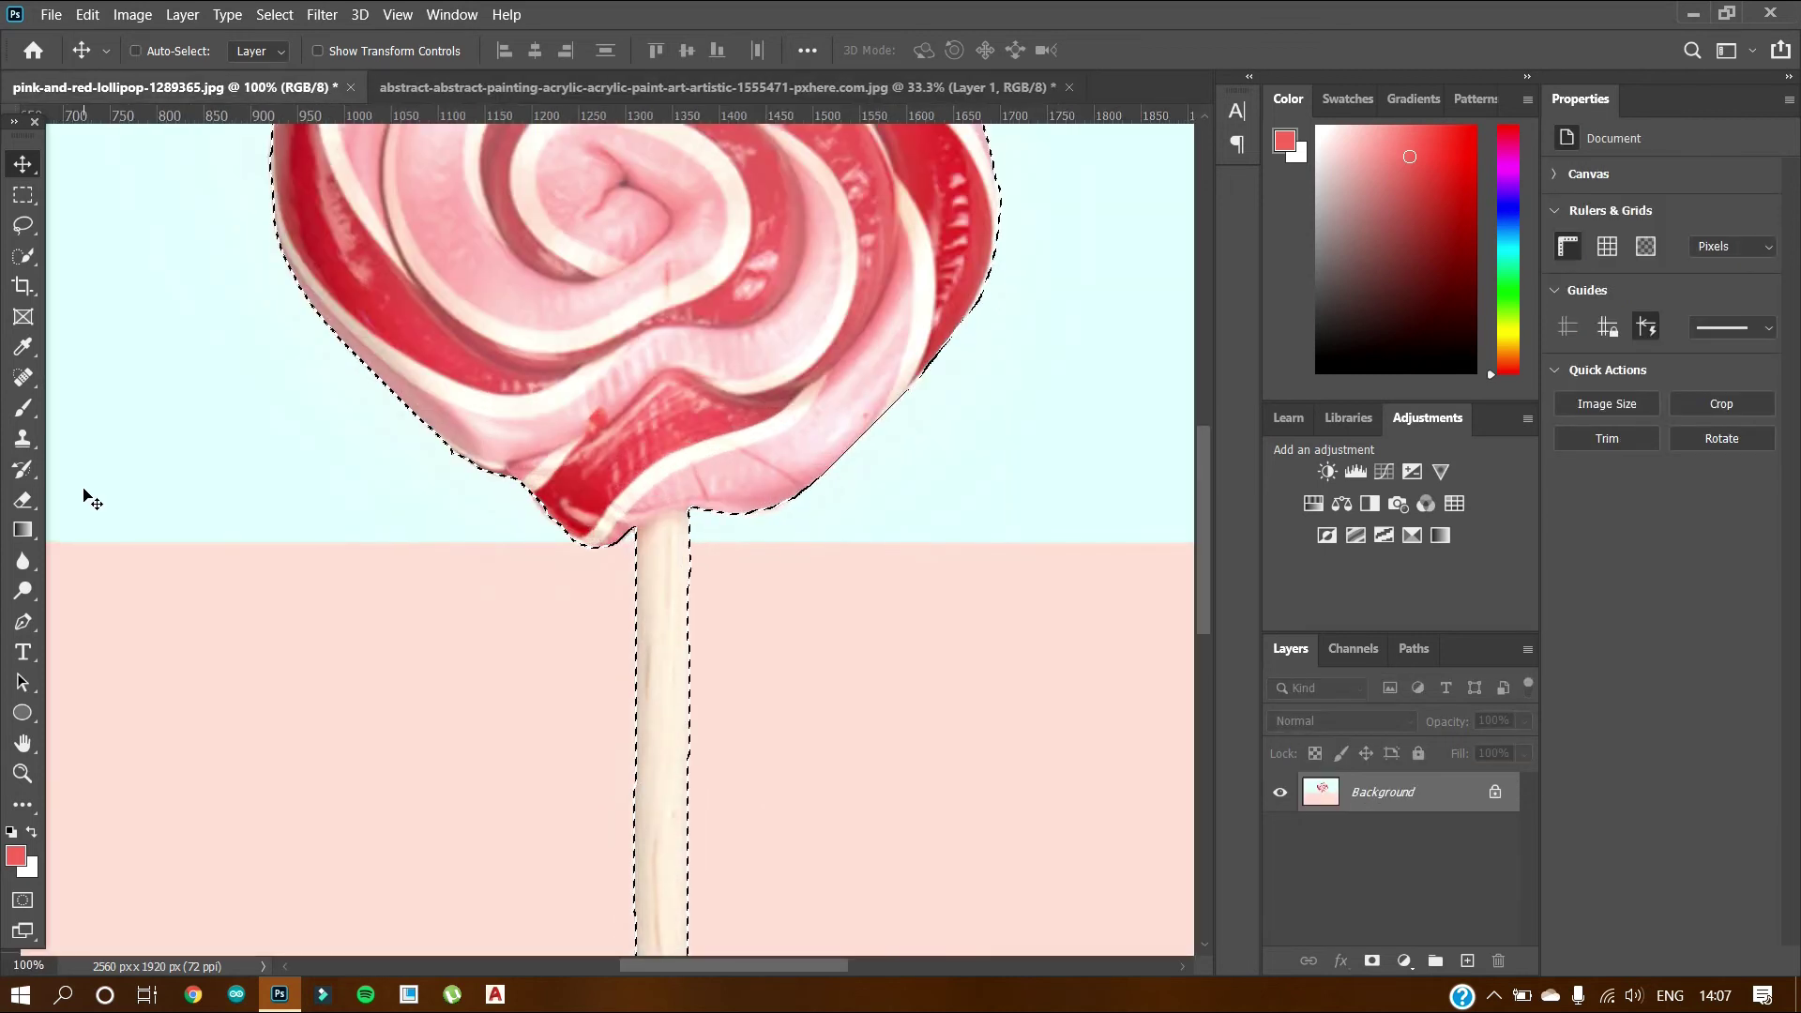
scroll(88, 497, "down", 5)
scroll(141, 530, "down", 5)
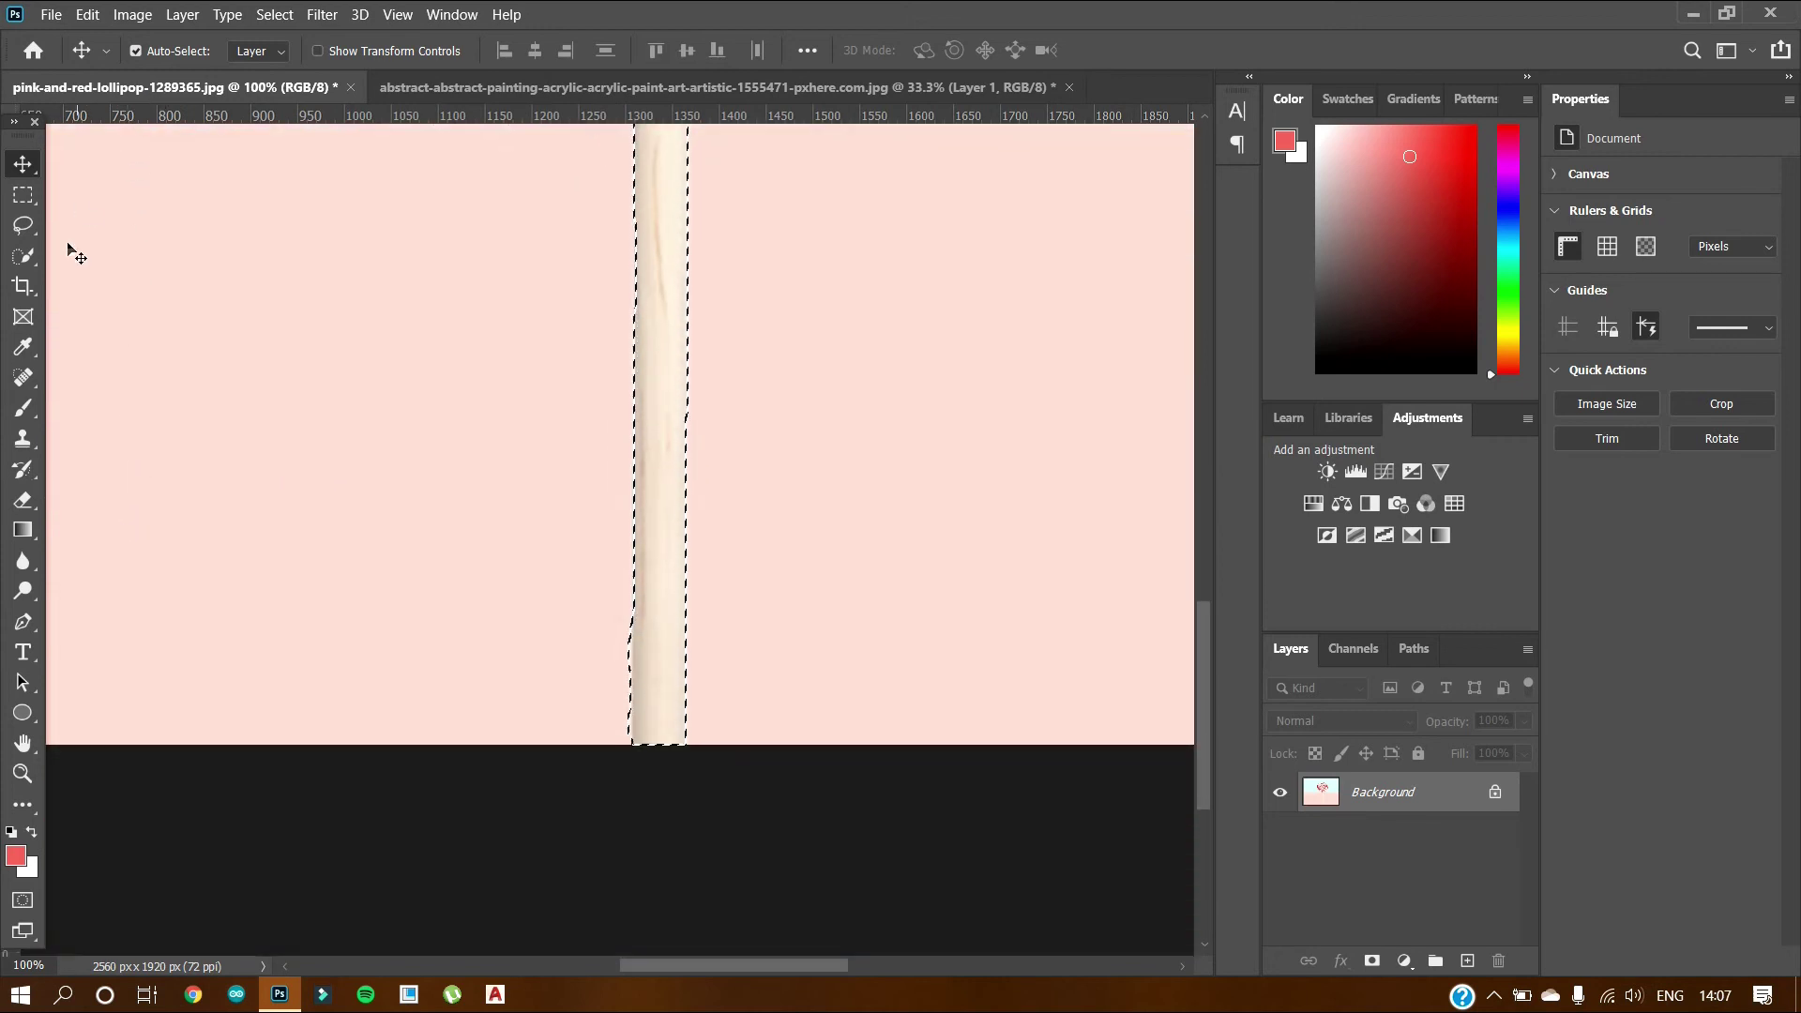
left_click(25, 258)
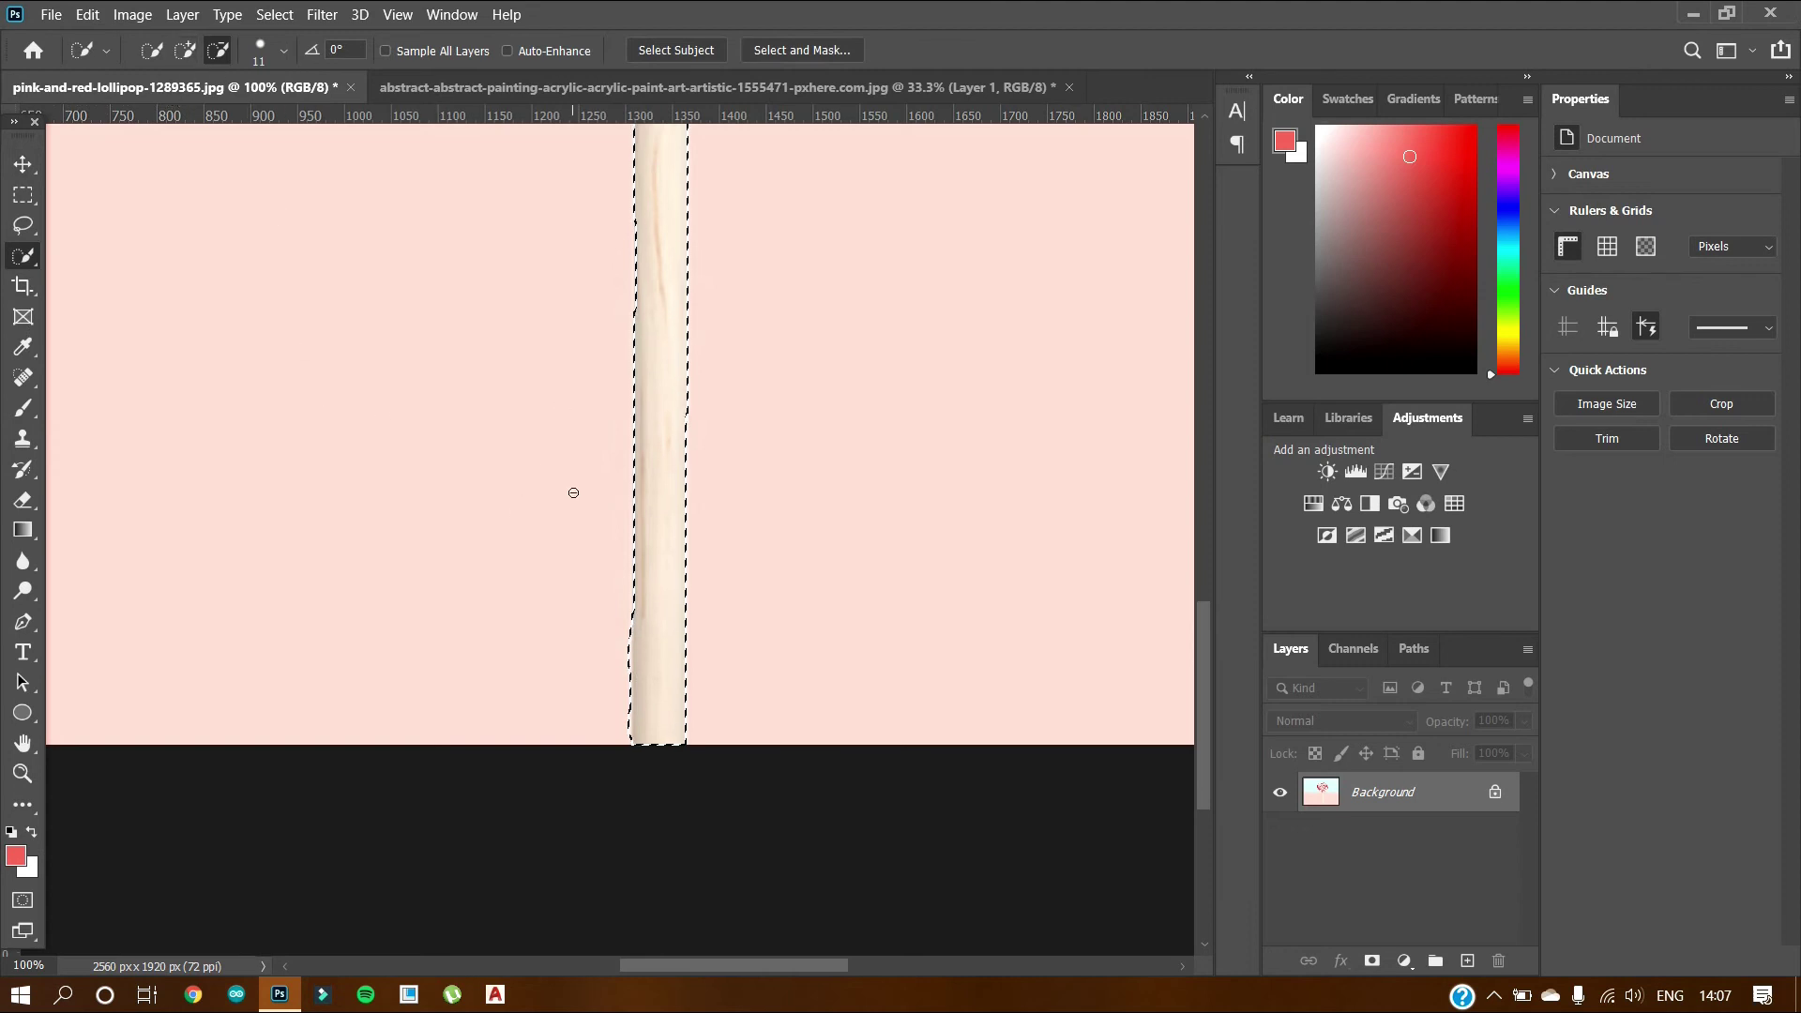
left_click(611, 583)
Add the missed candy area at the lollipop's lower-left tip, beside the stick, to the selection
scroll(585, 694, "up", 5)
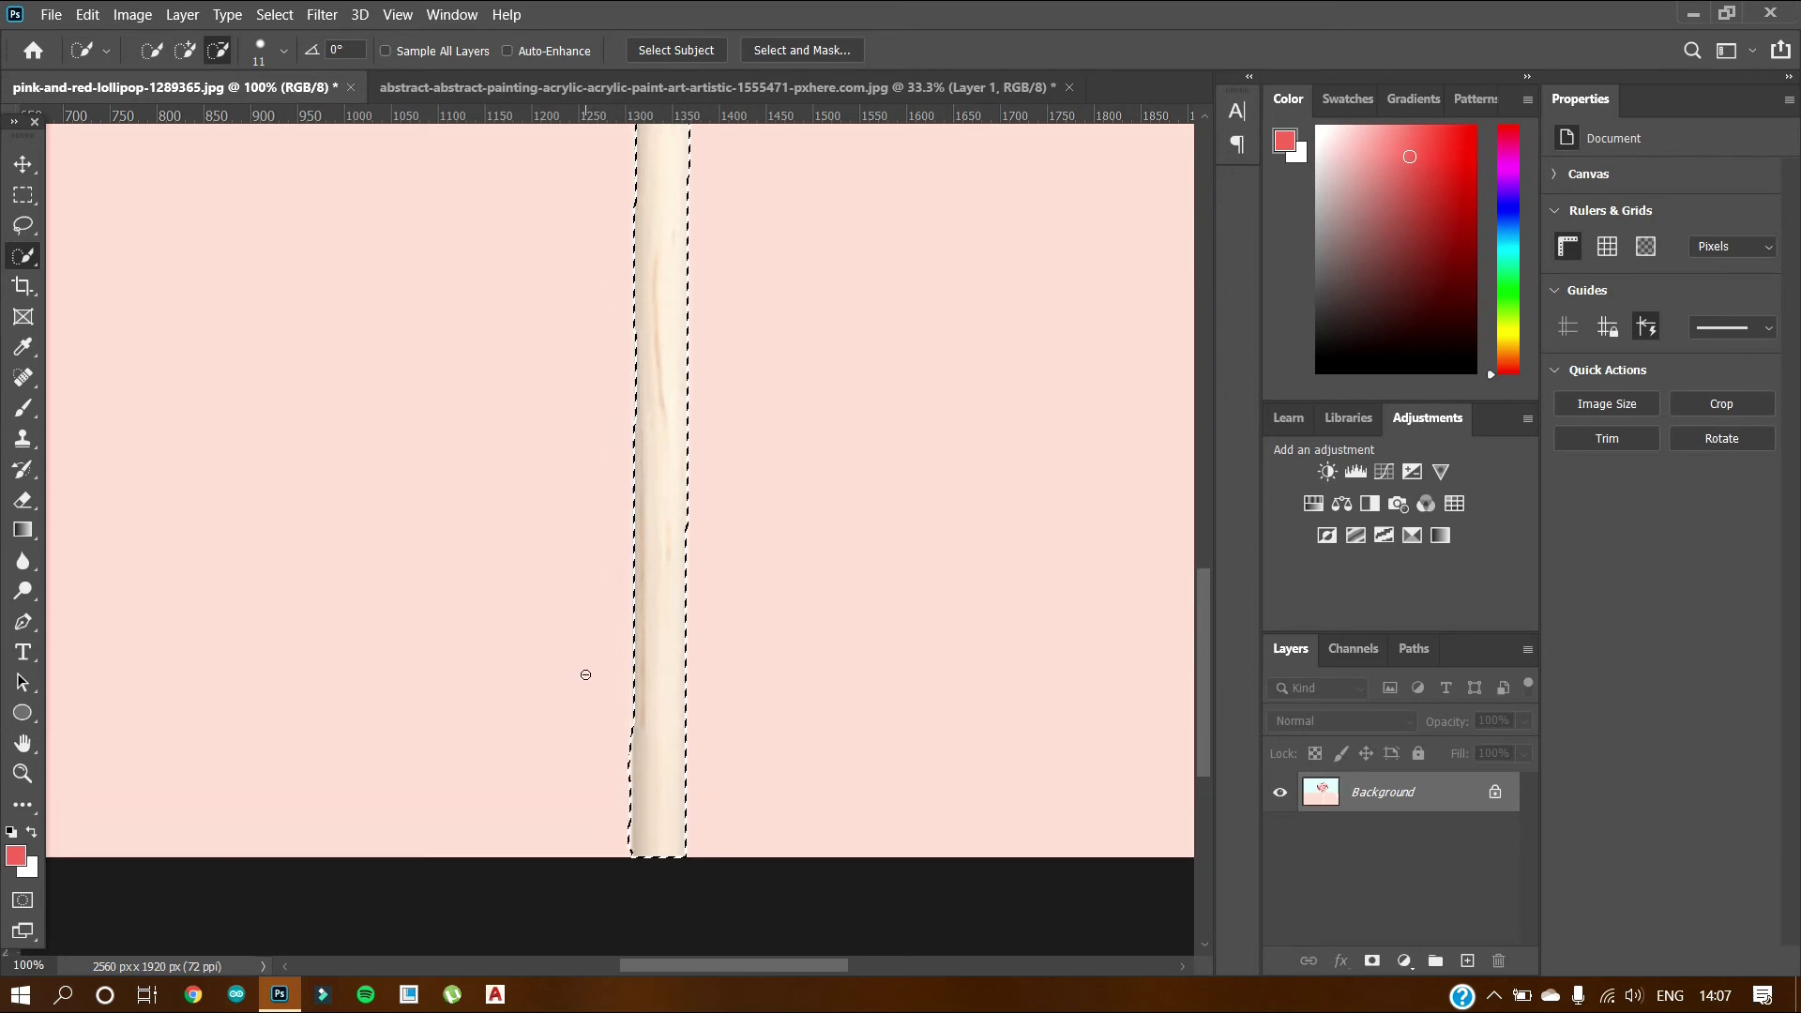
scroll(459, 404, "up", 3)
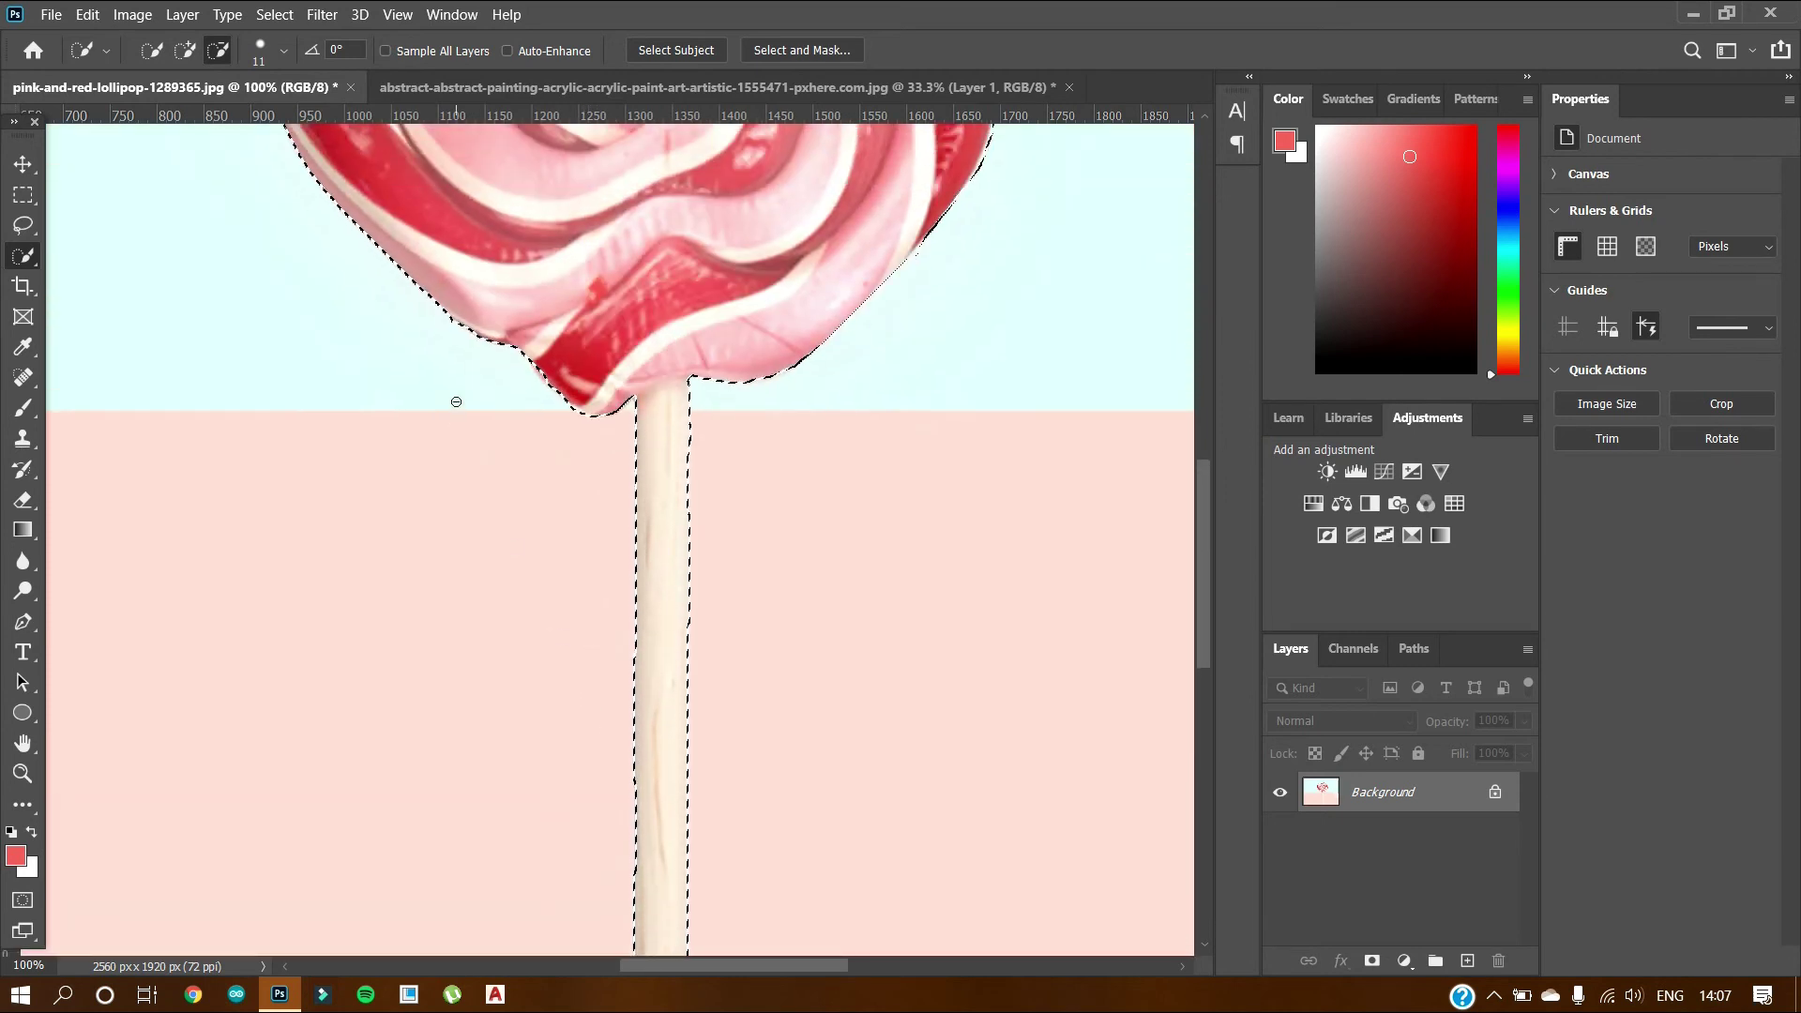
left_click(192, 49)
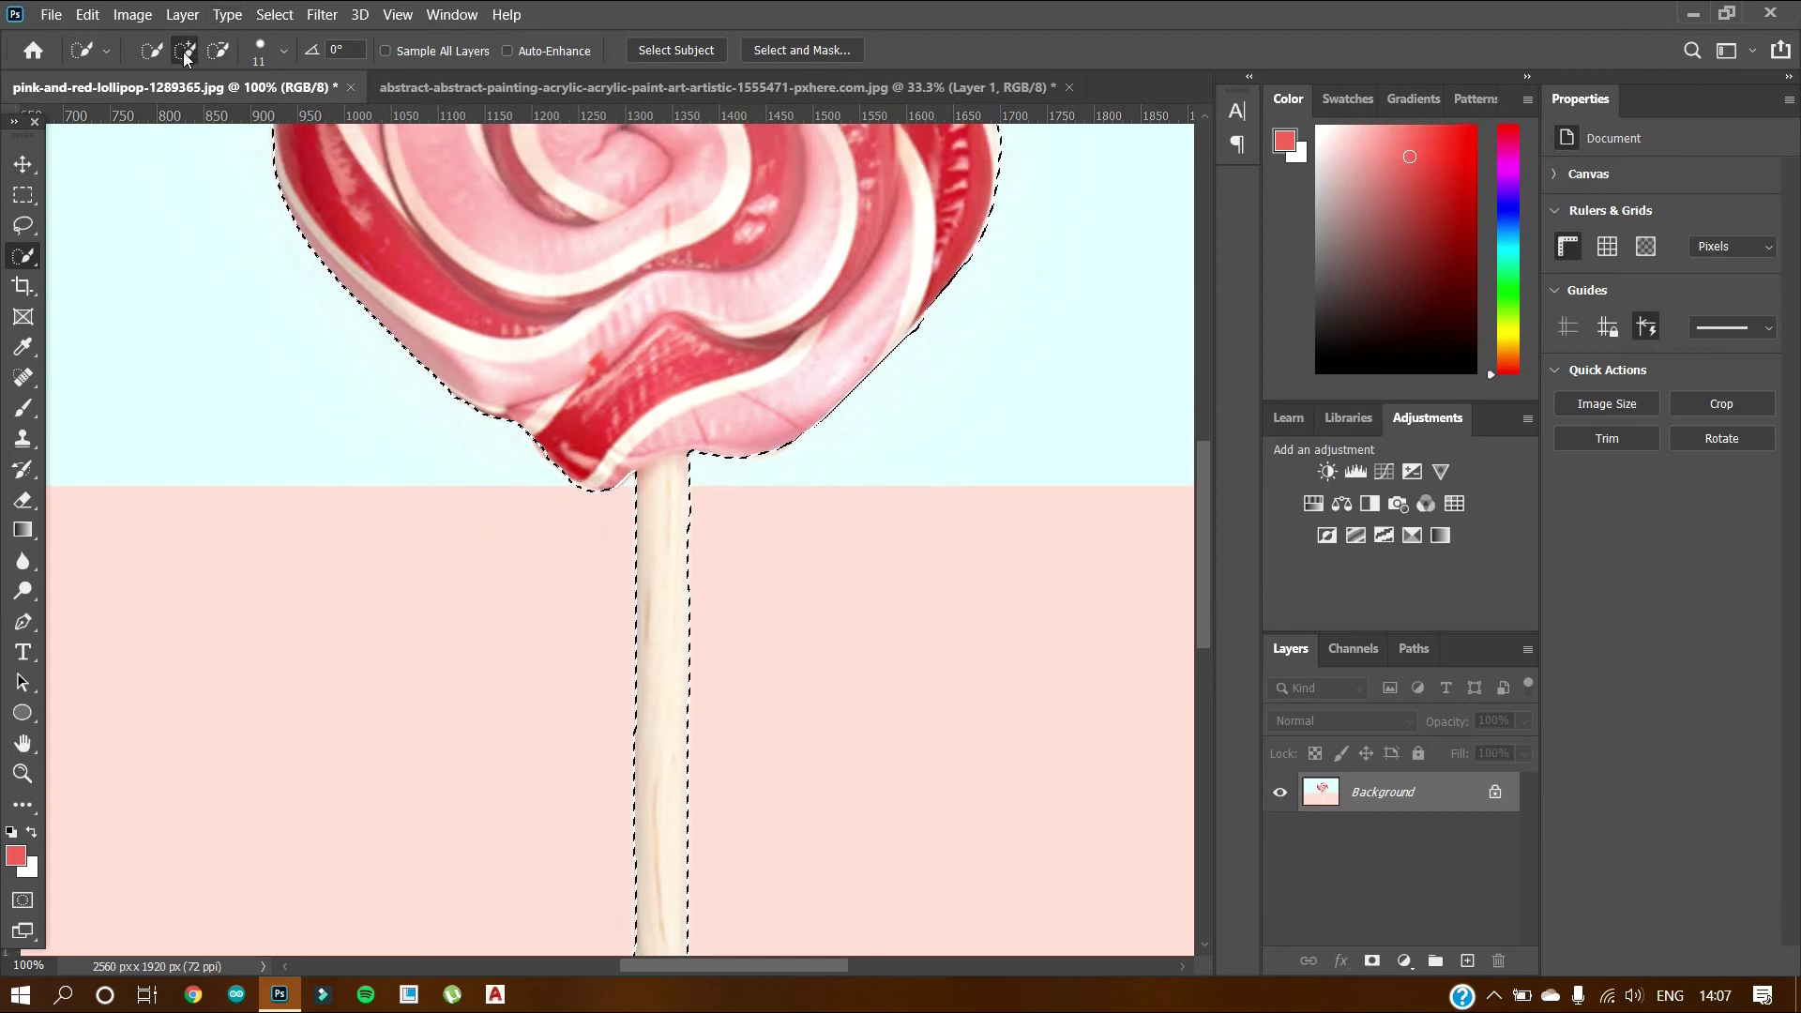
scroll(541, 416, "up", 2)
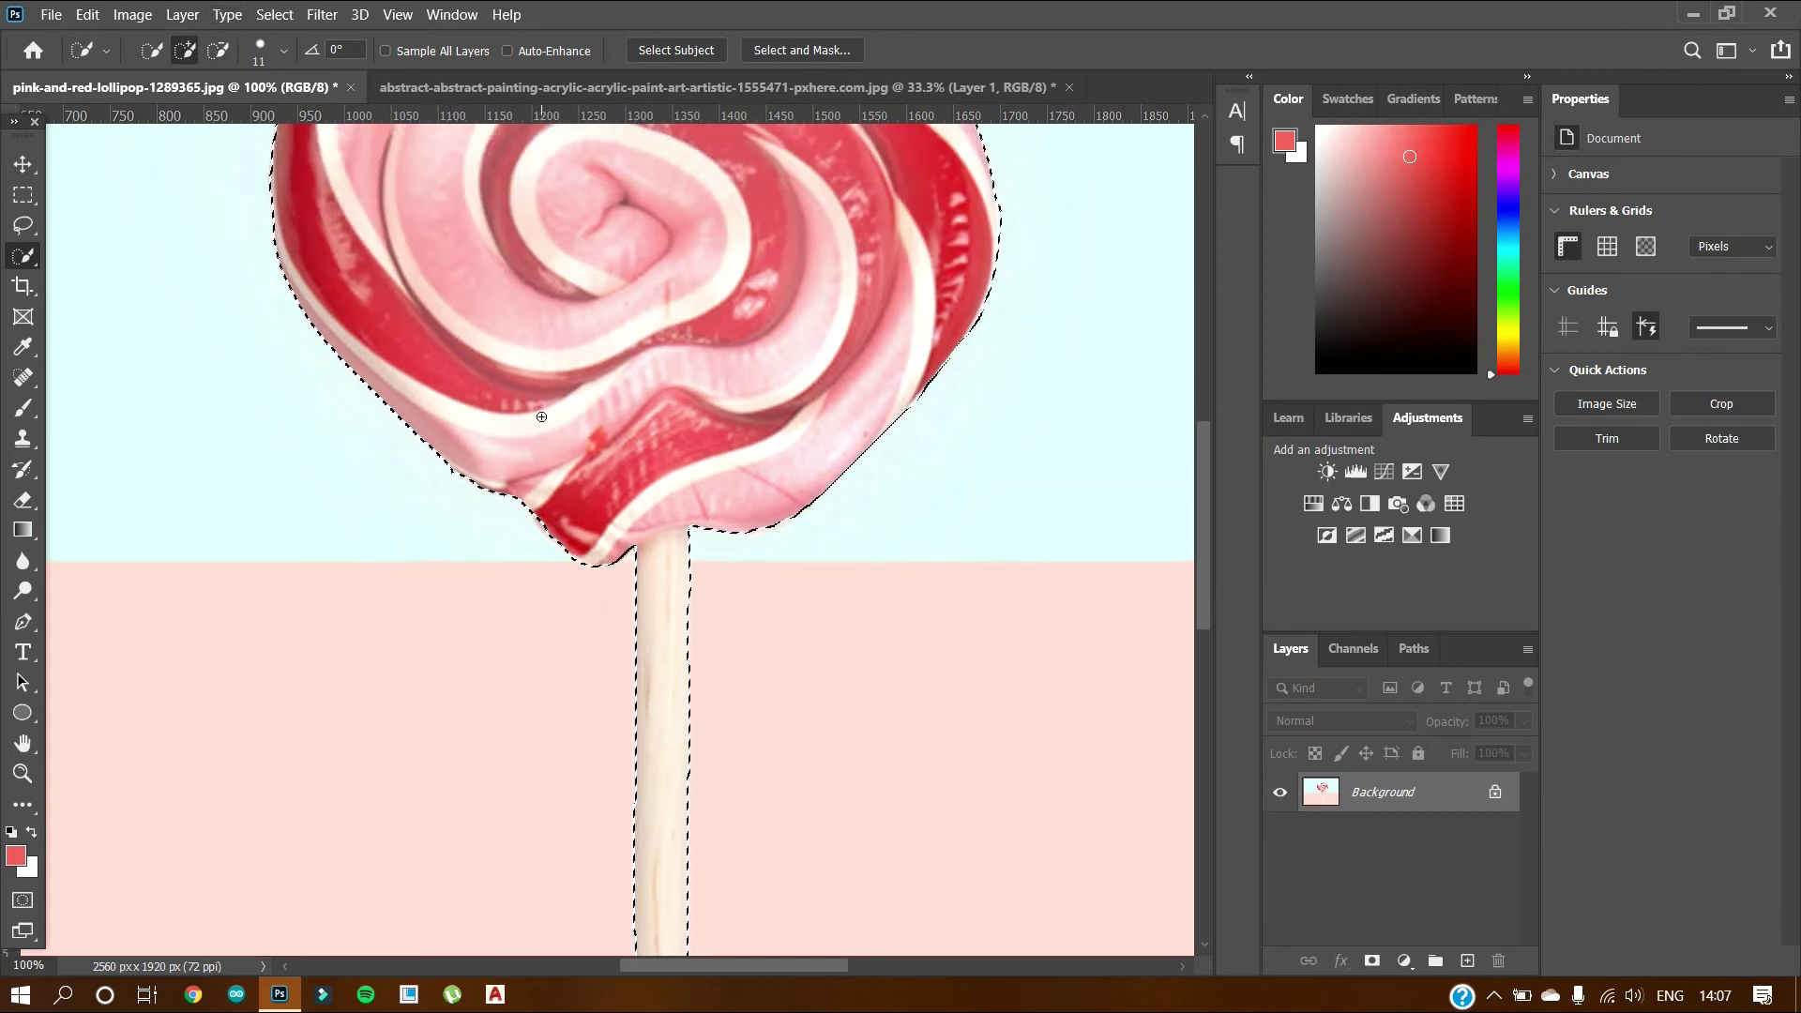
left_click(553, 529)
Copy the refined lollipop selection, paste it into the abstract painting document, and move it to the left of the first lollipop
scroll(553, 530, "up", 5)
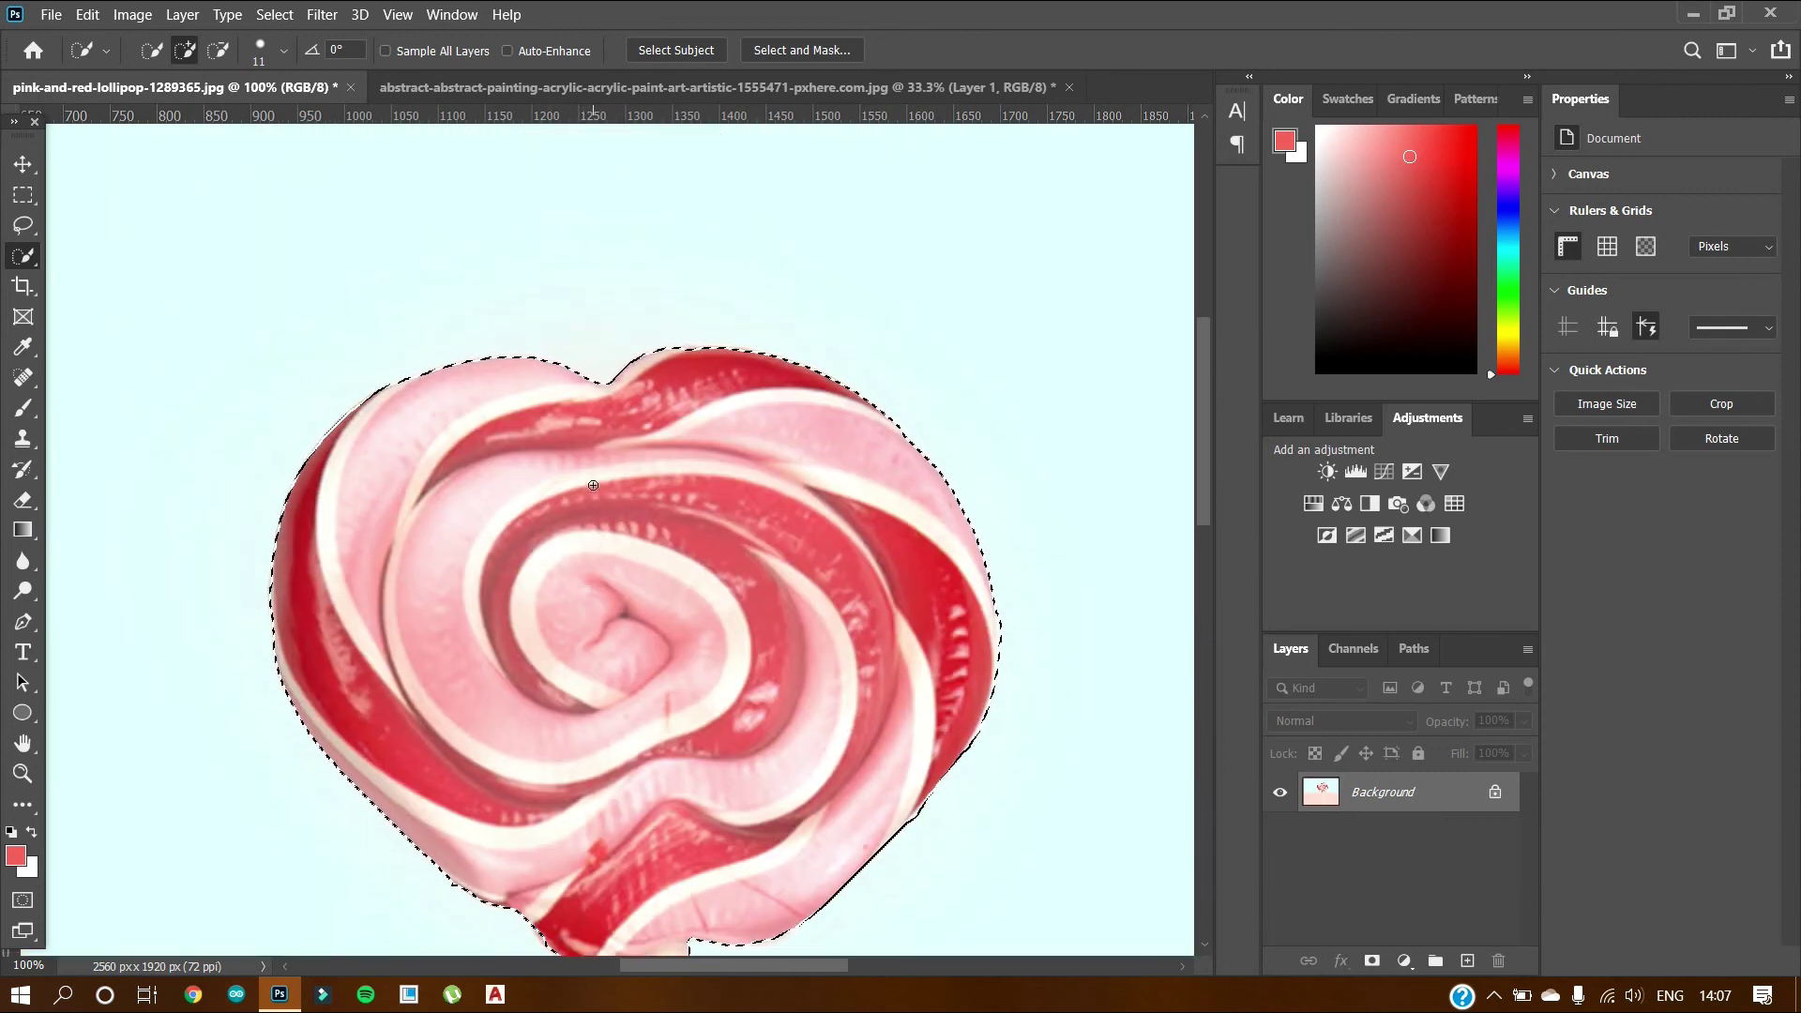
scroll(593, 485, "down", 2)
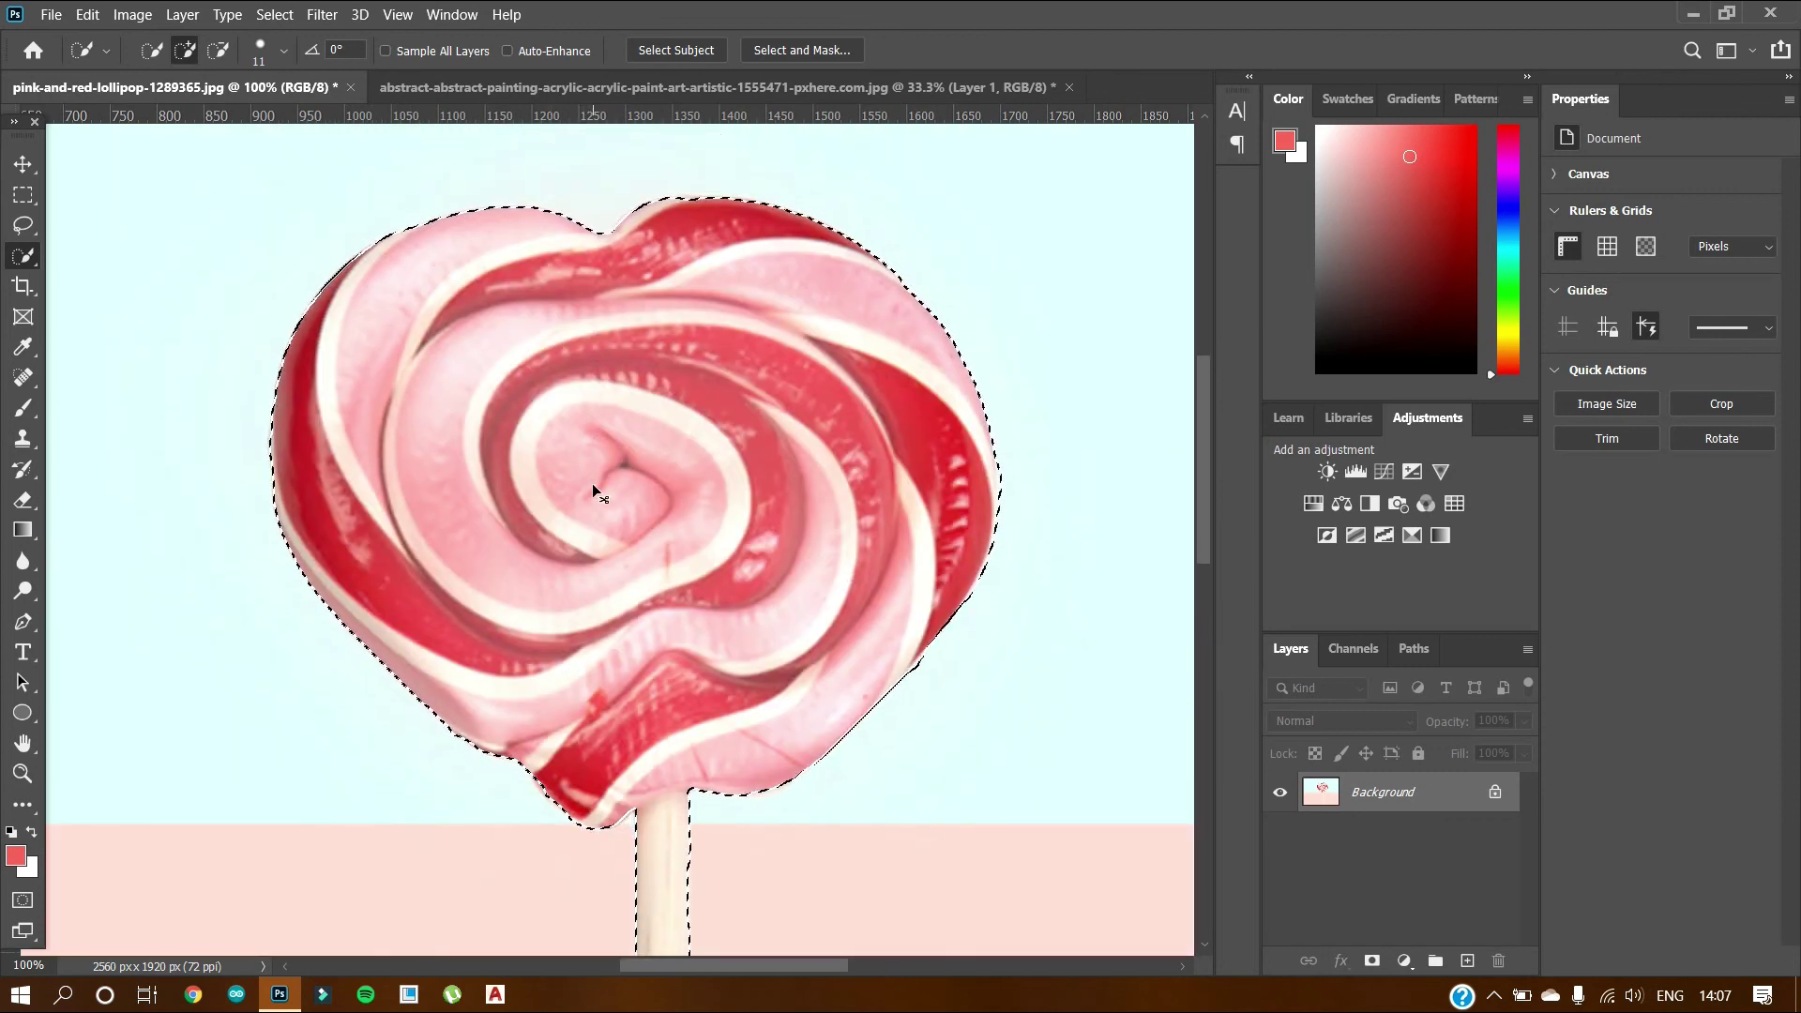
key("ctrl+minus")
key("ctrl+minus")
key("ctrl+minus")
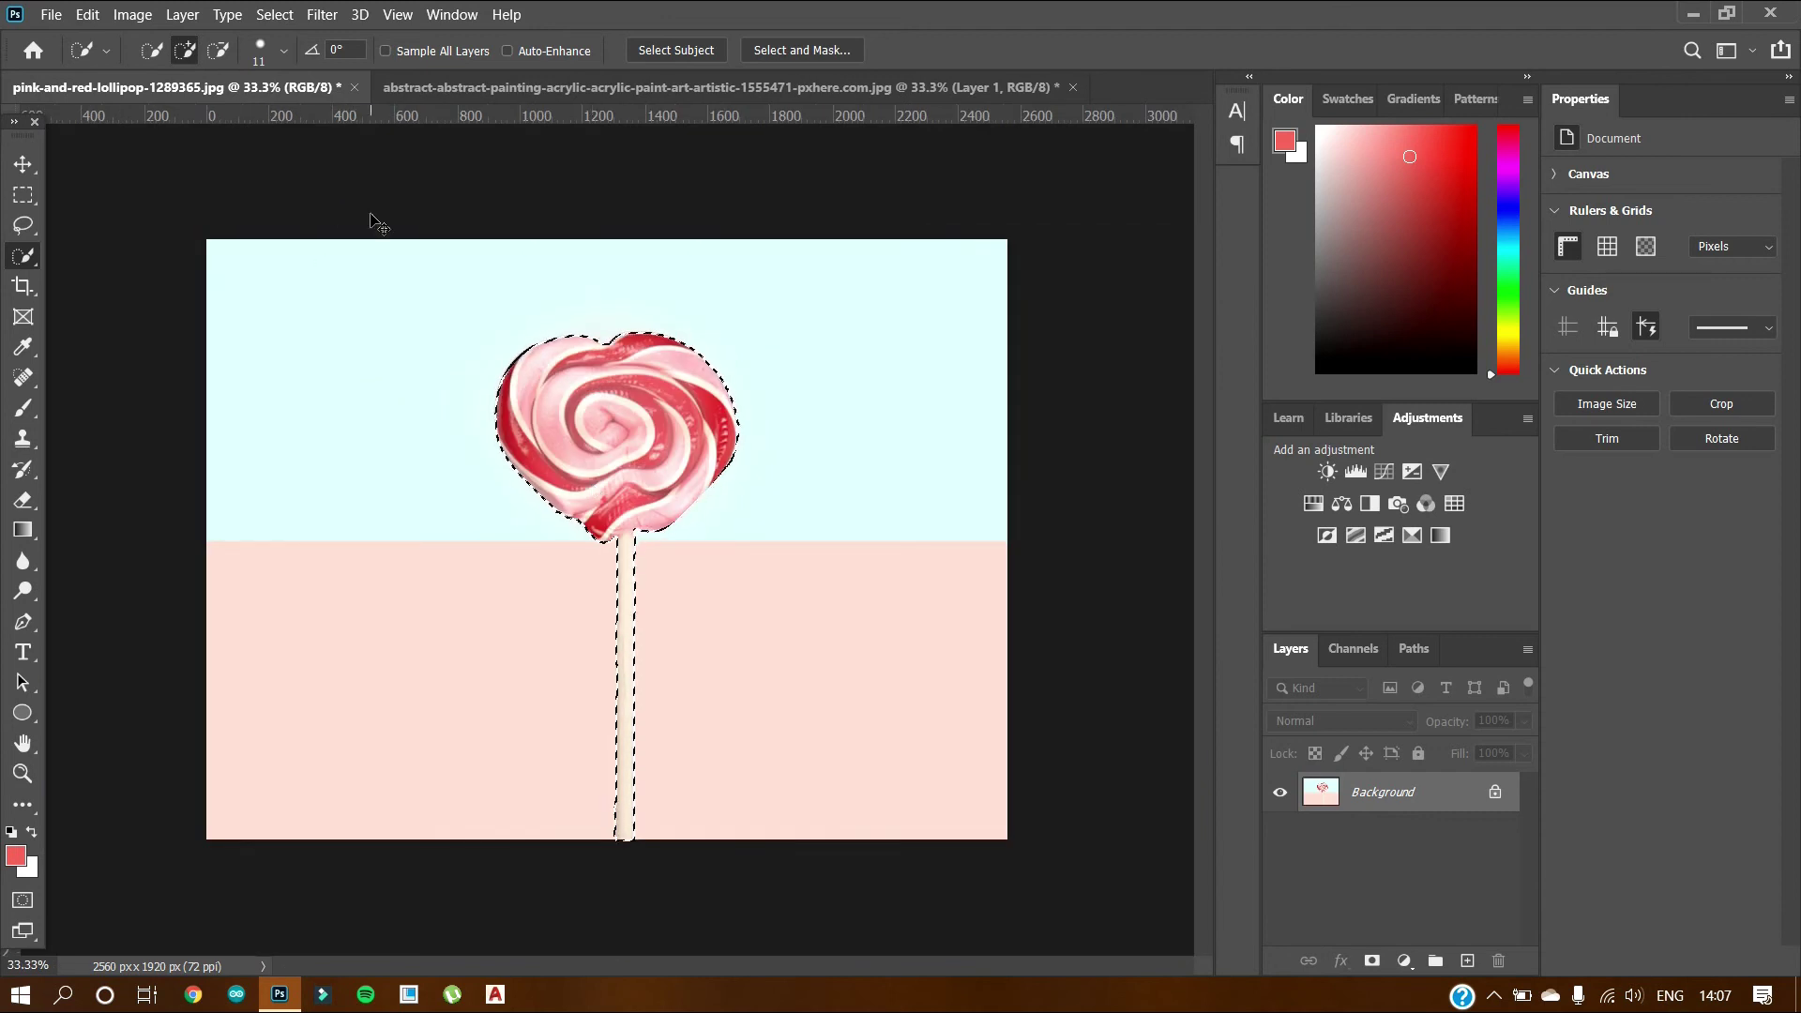
left_click(640, 94)
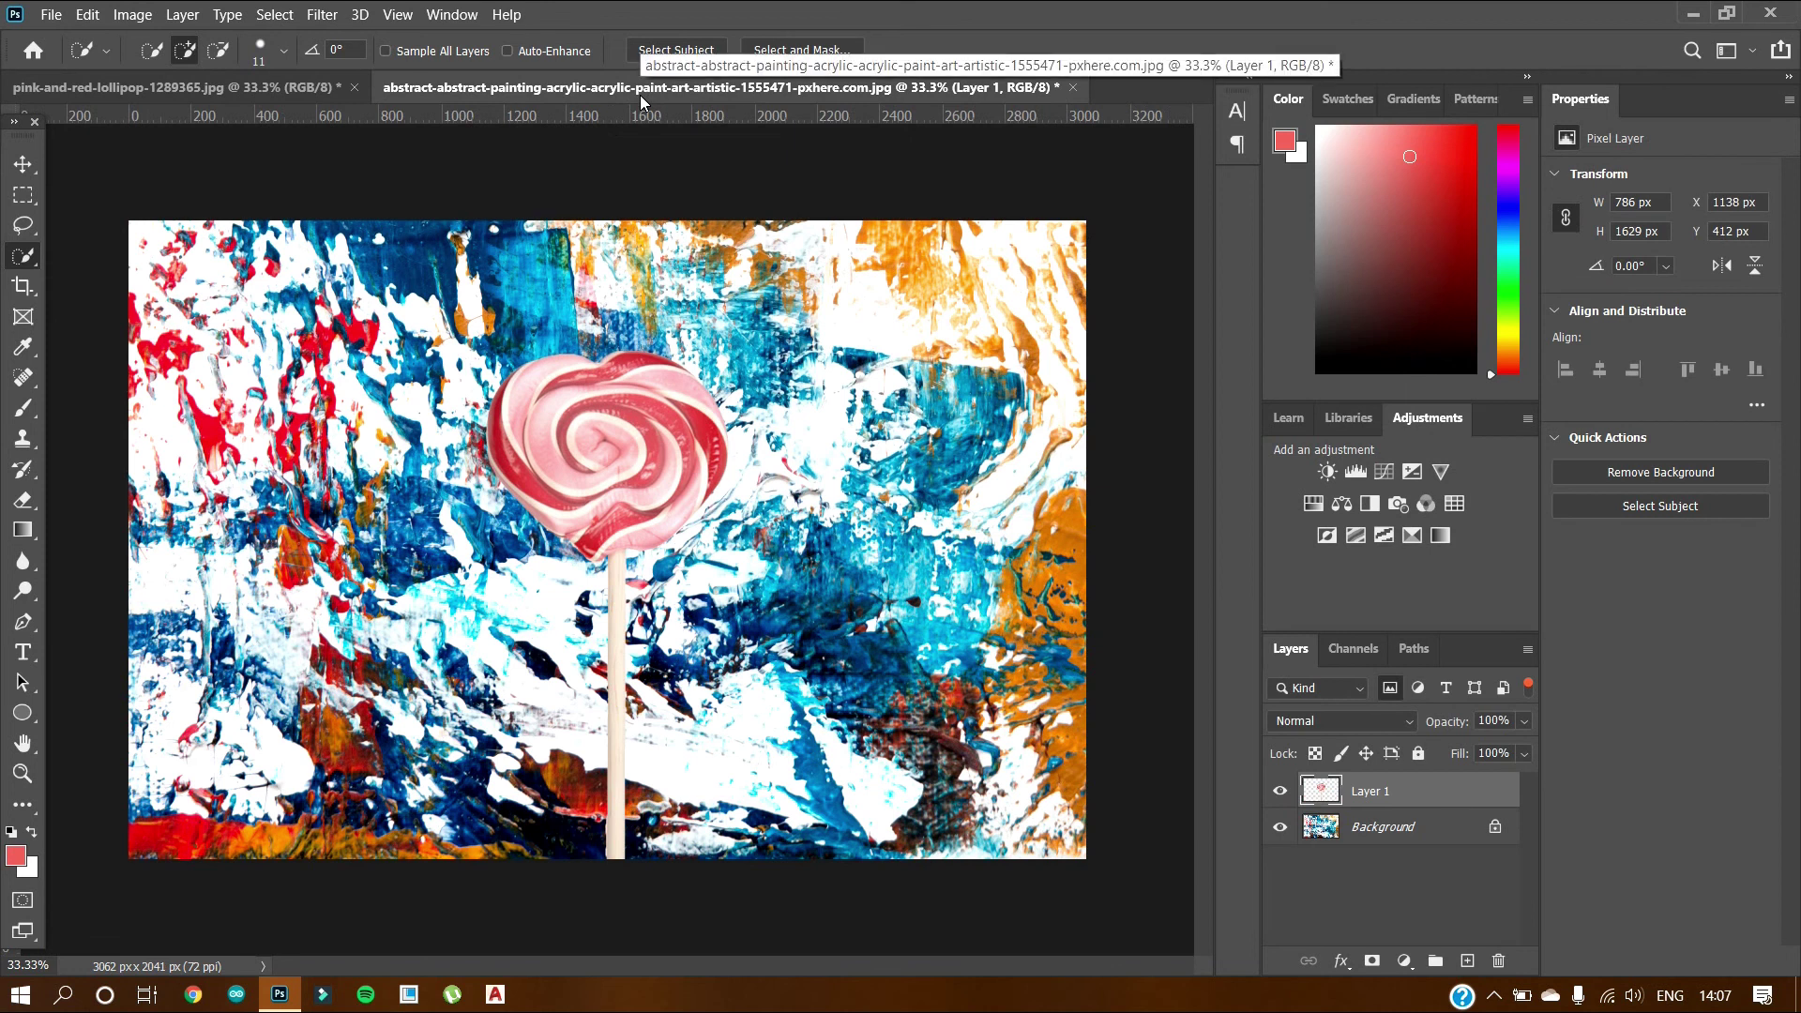
key("ctrl+v")
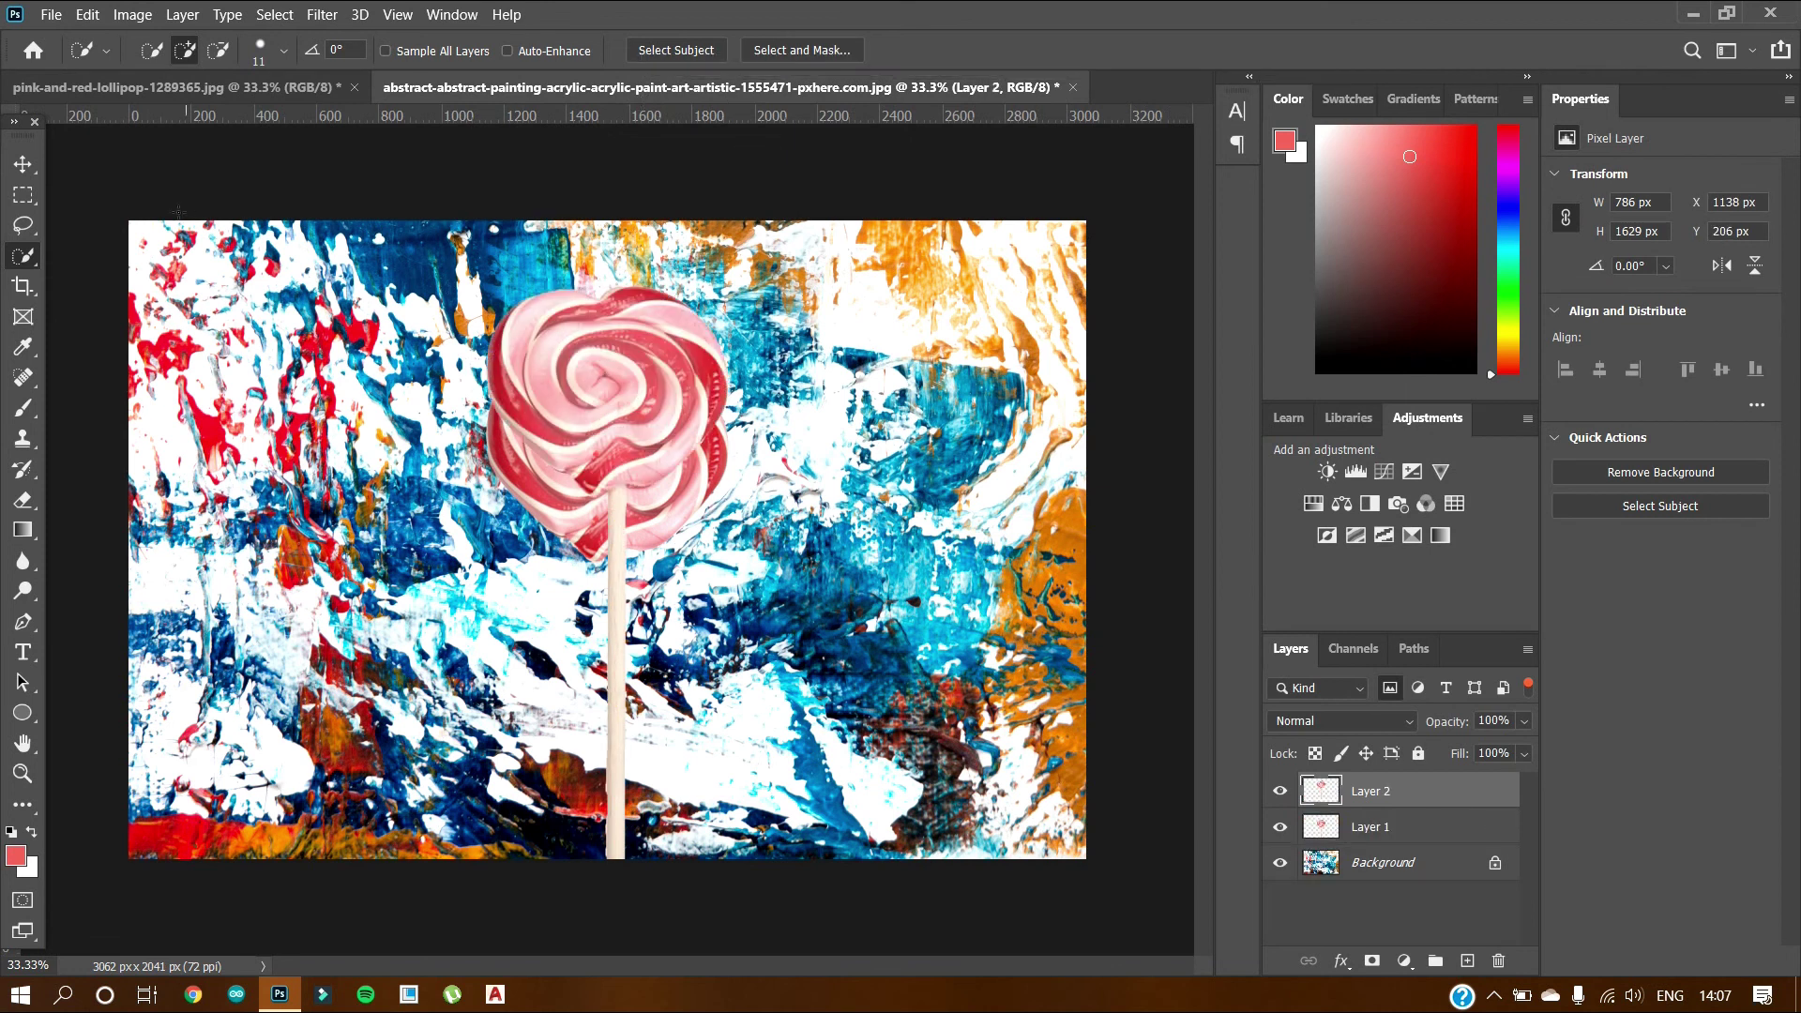
left_click(23, 163)
left_click_drag(554, 344, 338, 328)
Delete the earlier lollipop layer, Layer 1, and move the remaining lollipop to about X 1138 px, Y 412 px
left_click(594, 453)
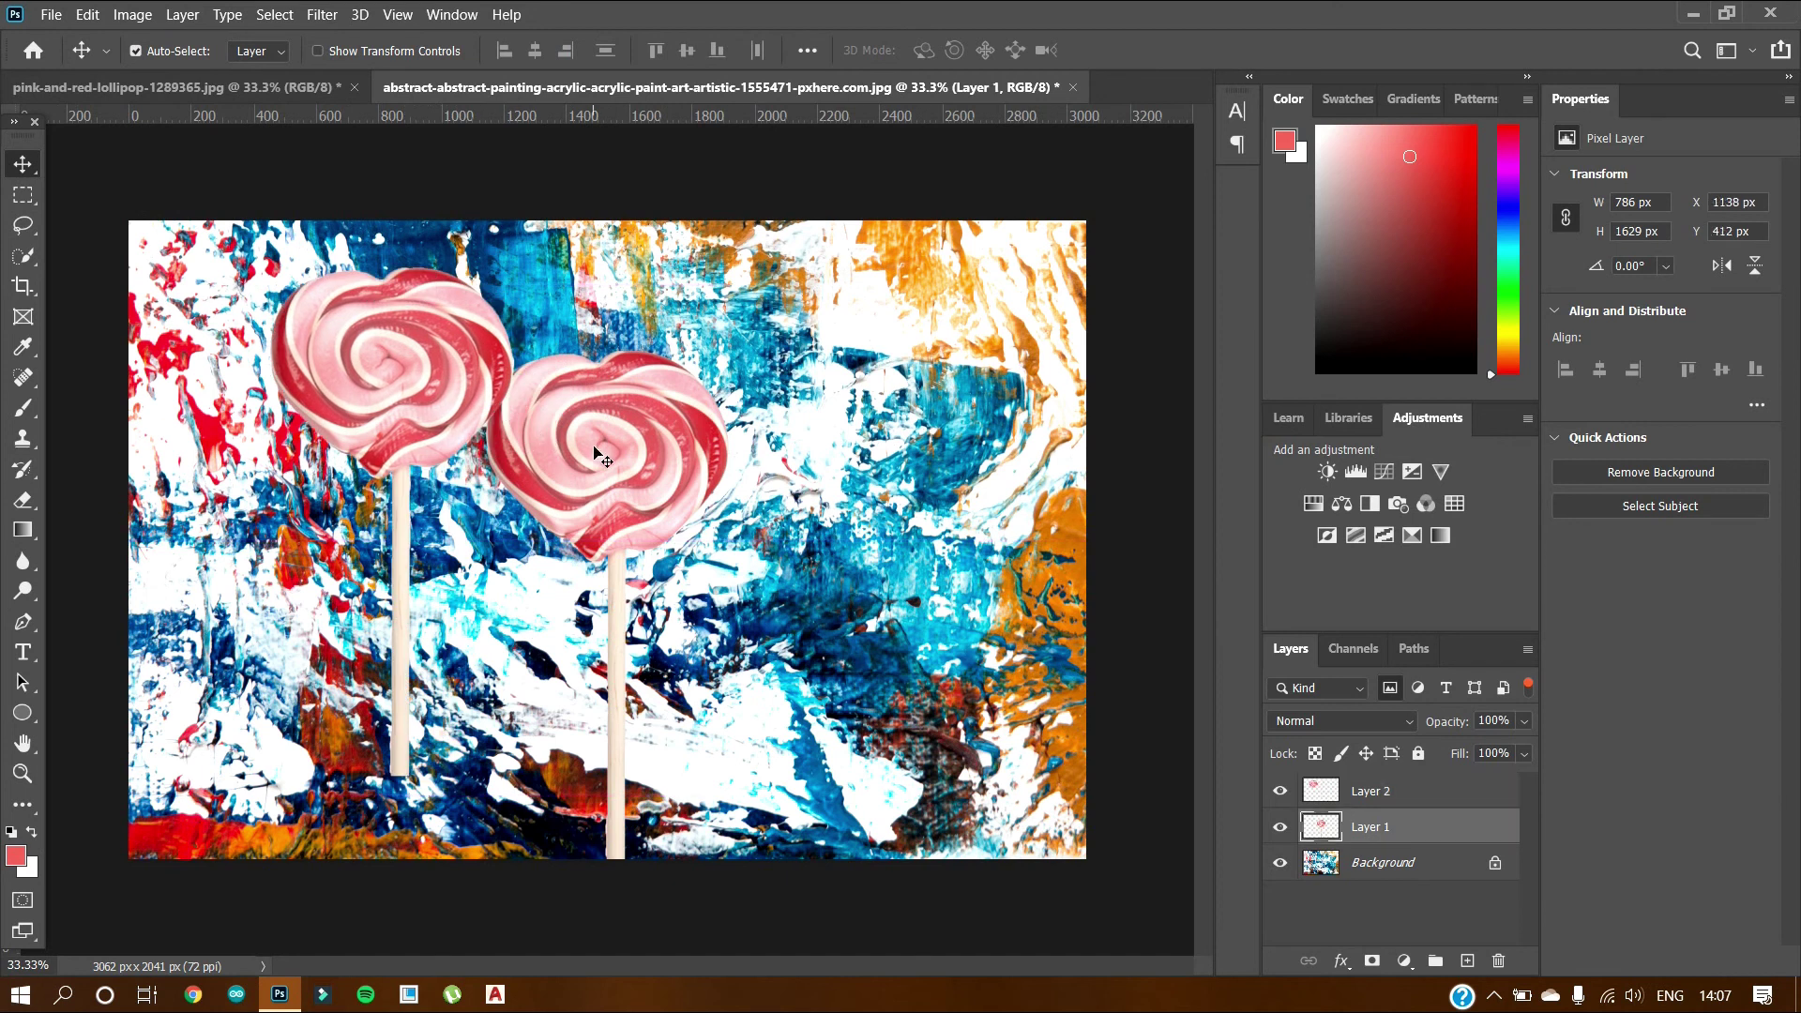
right_click(1339, 827)
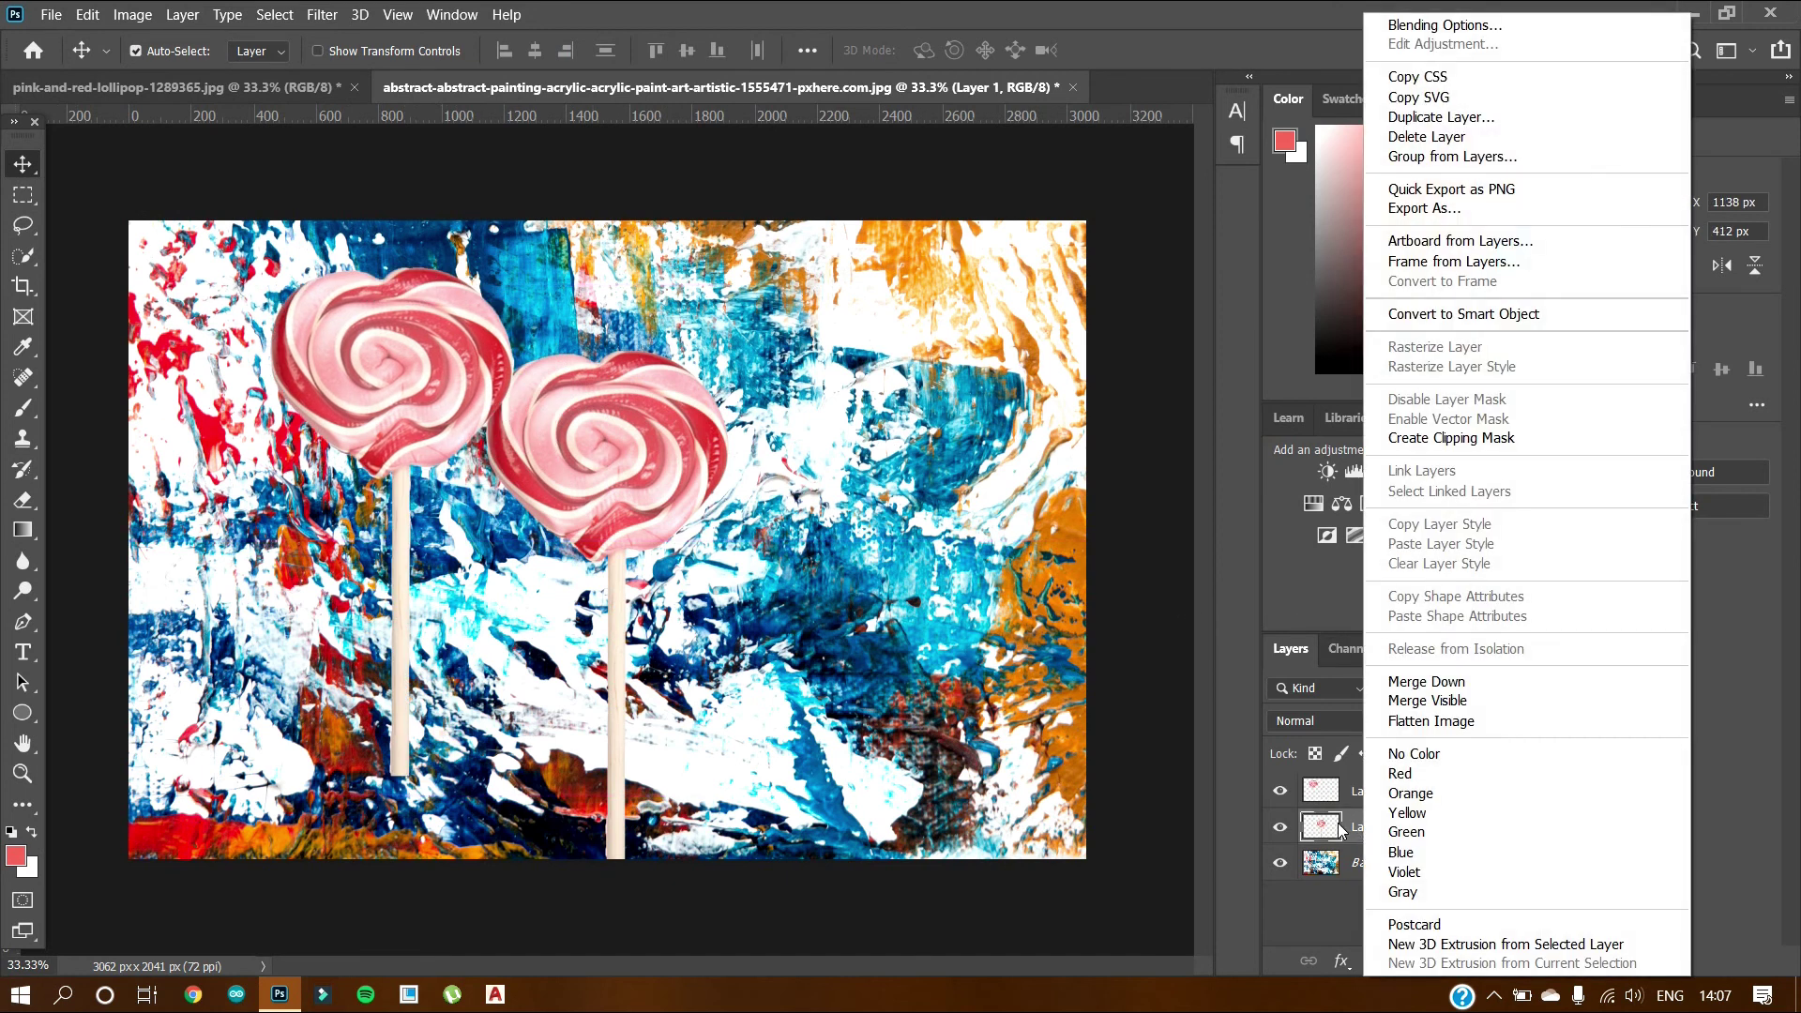
left_click(1199, 855)
left_click_drag(1390, 824, 1498, 961)
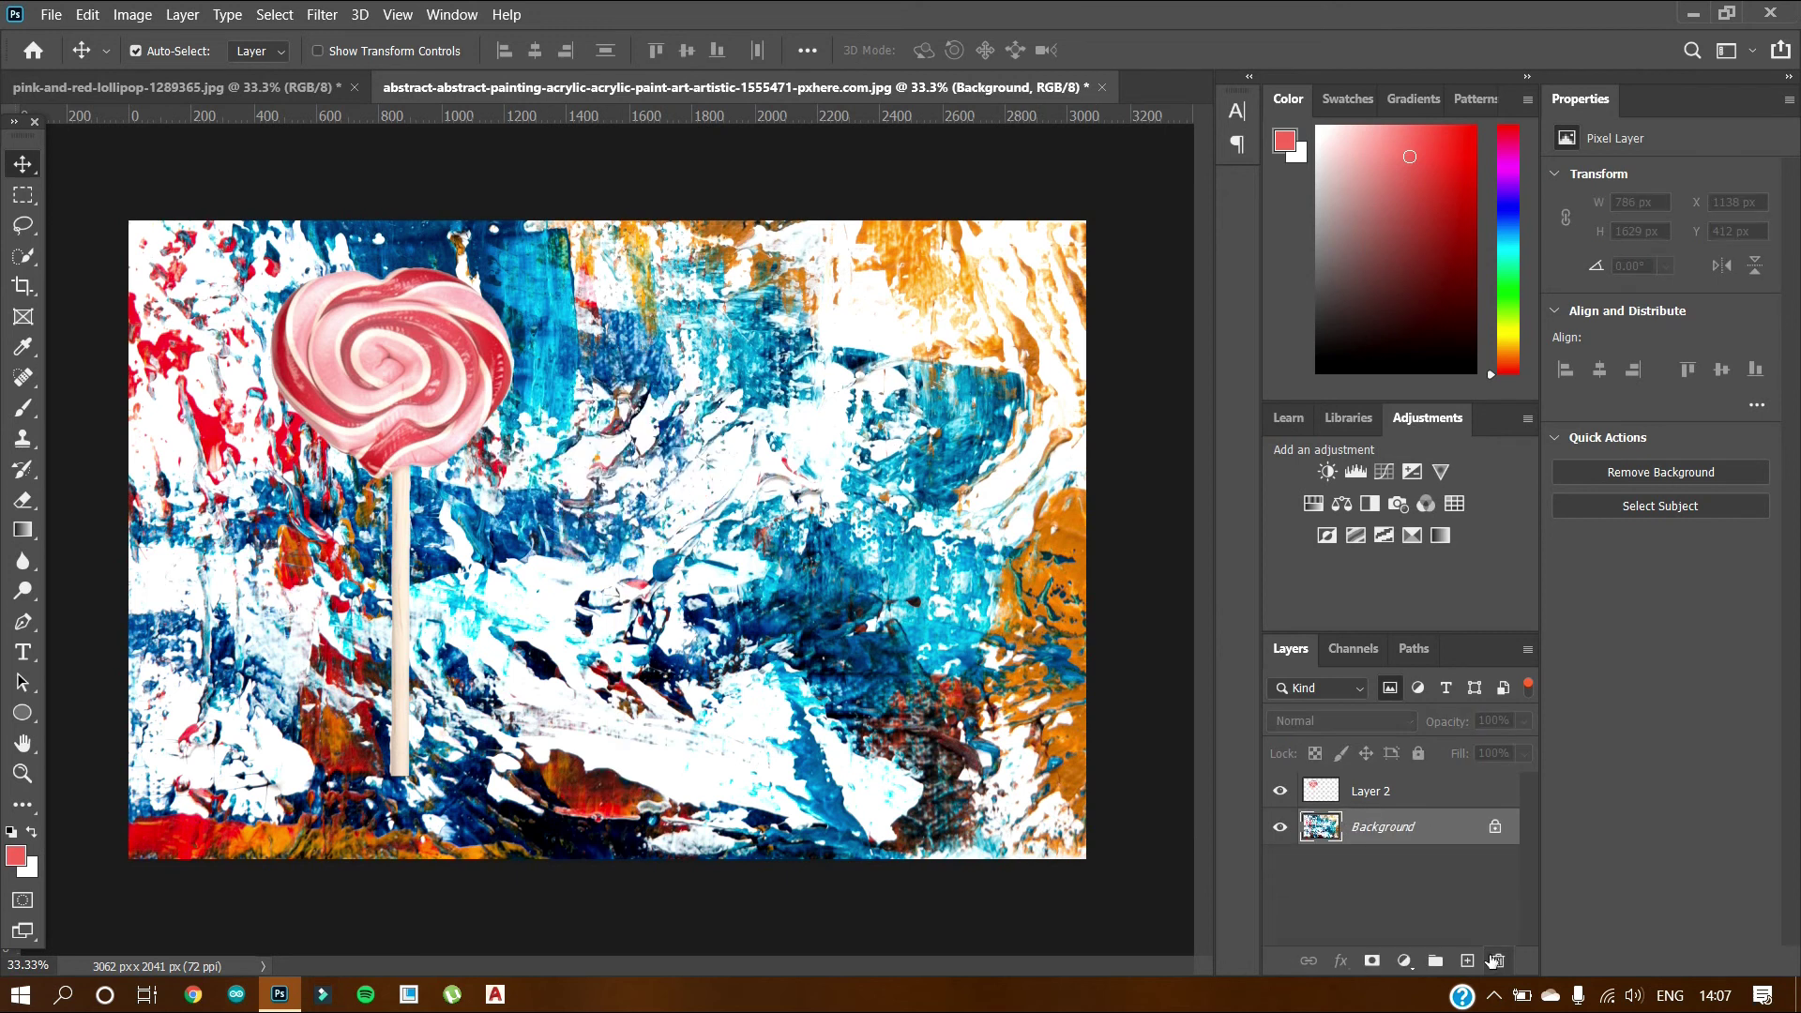
left_click_drag(412, 384, 626, 469)
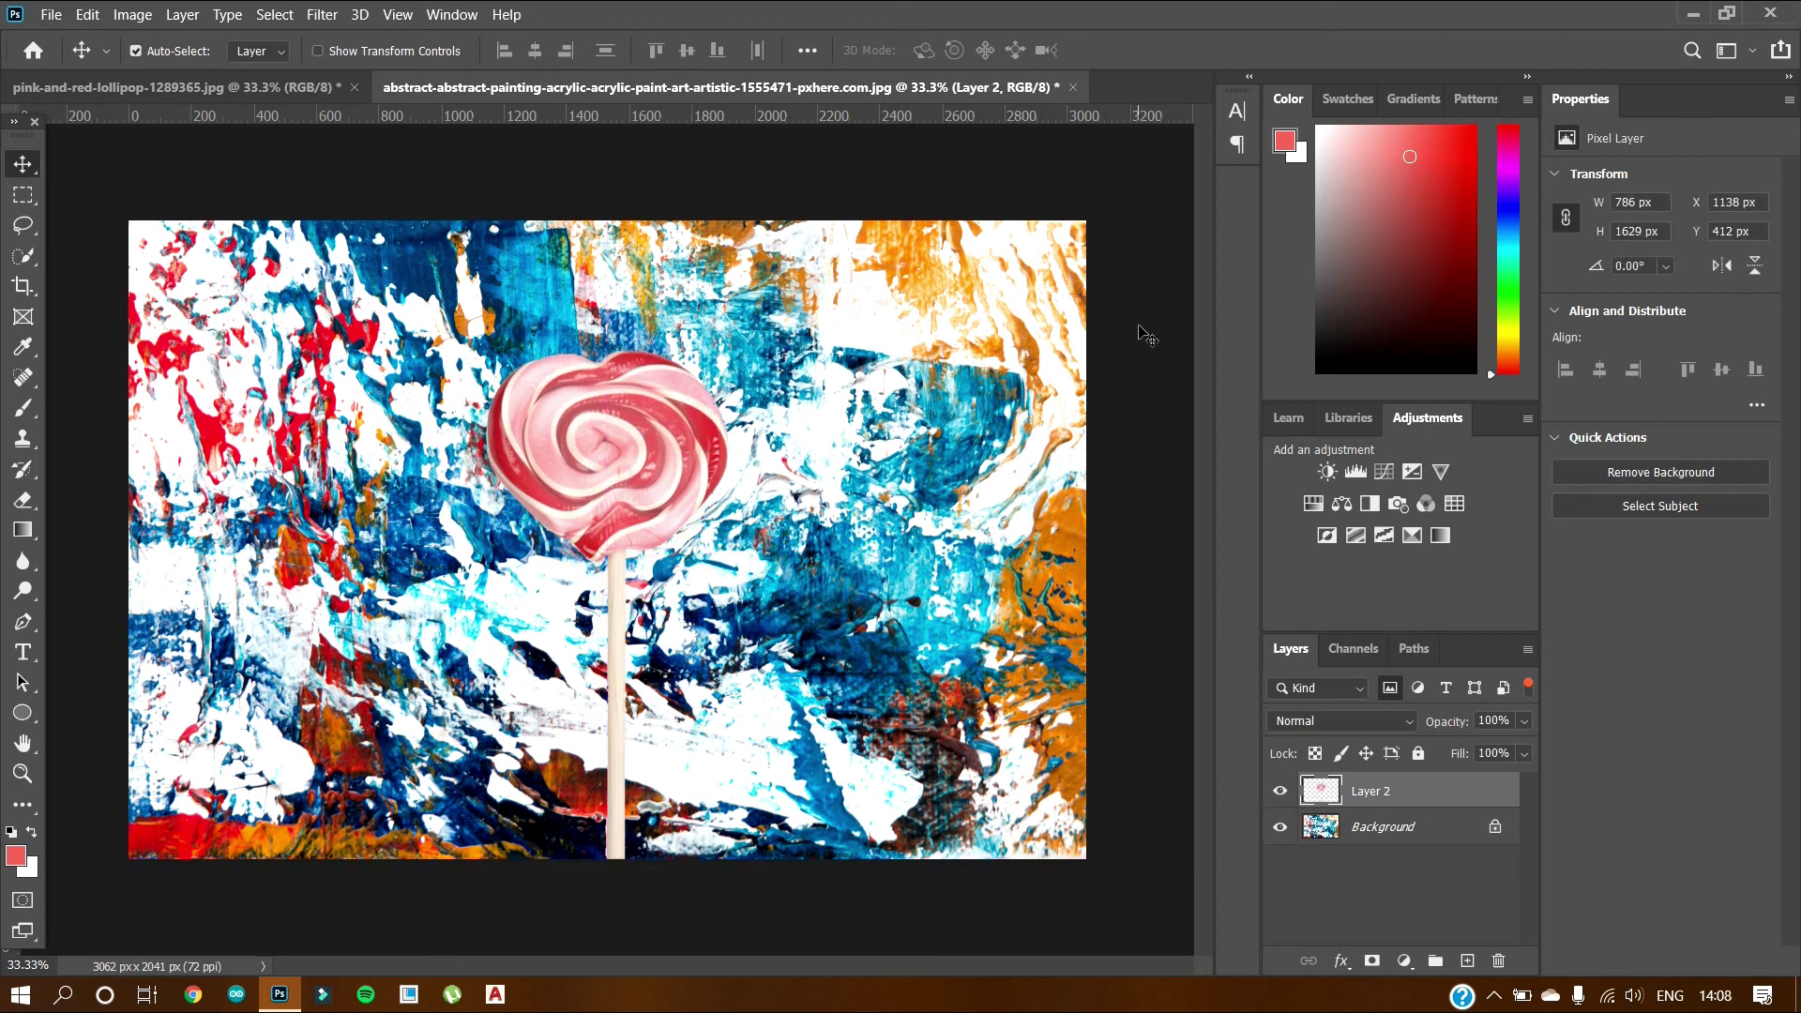